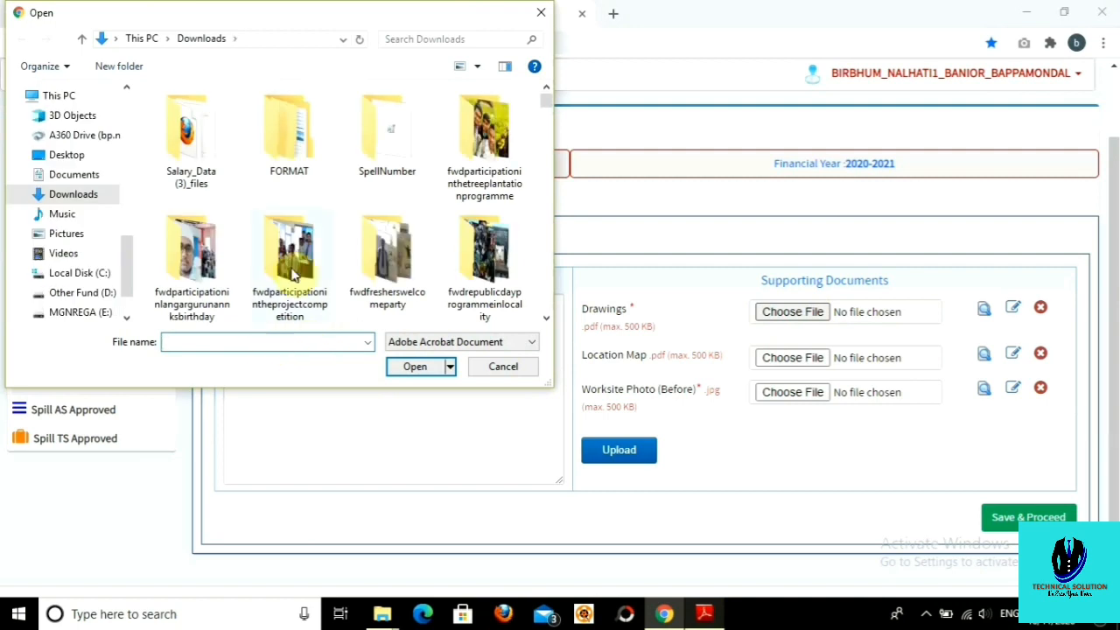
# Attach POULTRY FINAL.pdf from the Desktop's secure folder as the Drawings supporting document.
pyautogui.click(70, 155)
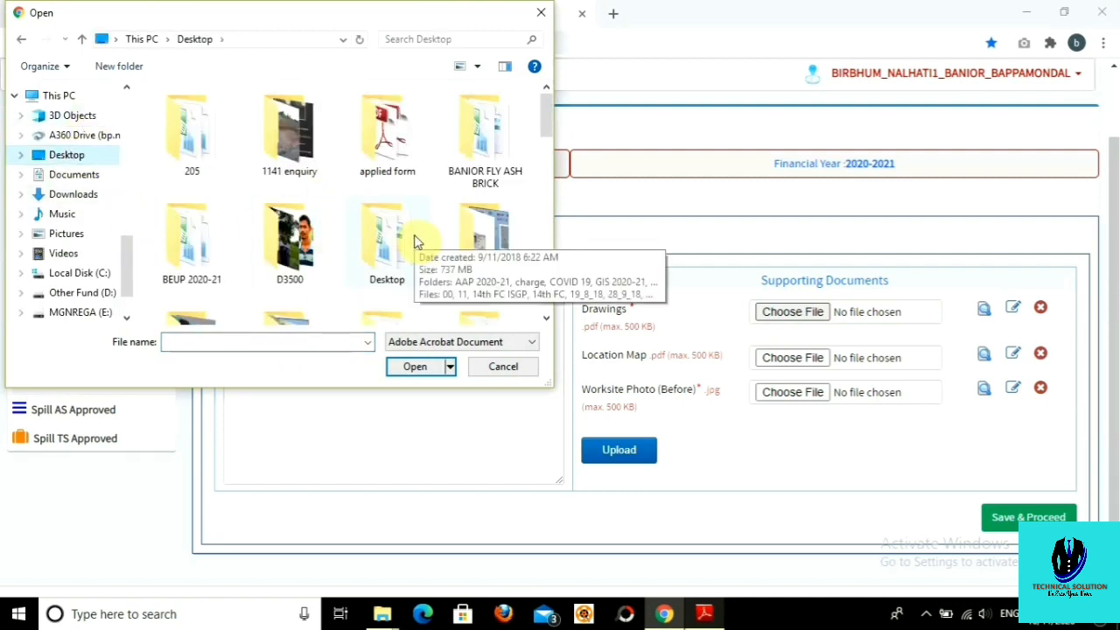
pyautogui.scroll(-5, 393, 216)
pyautogui.doubleClick(387, 254)
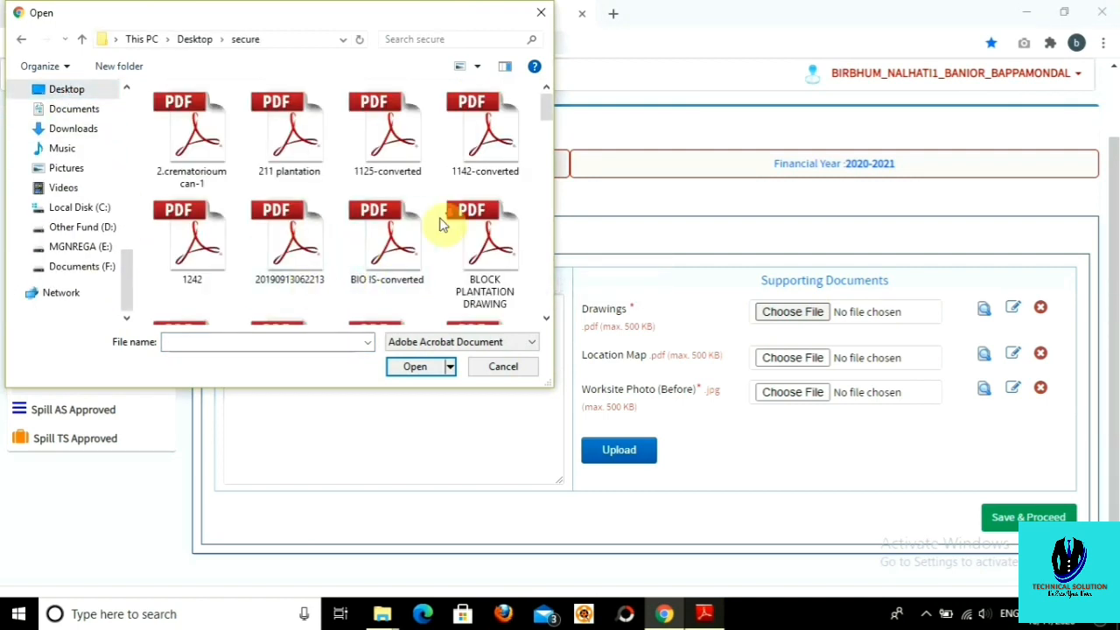
pyautogui.scroll(-5, 440, 219)
pyautogui.scroll(-2, 440, 218)
pyautogui.click(382, 123)
pyautogui.click(415, 367)
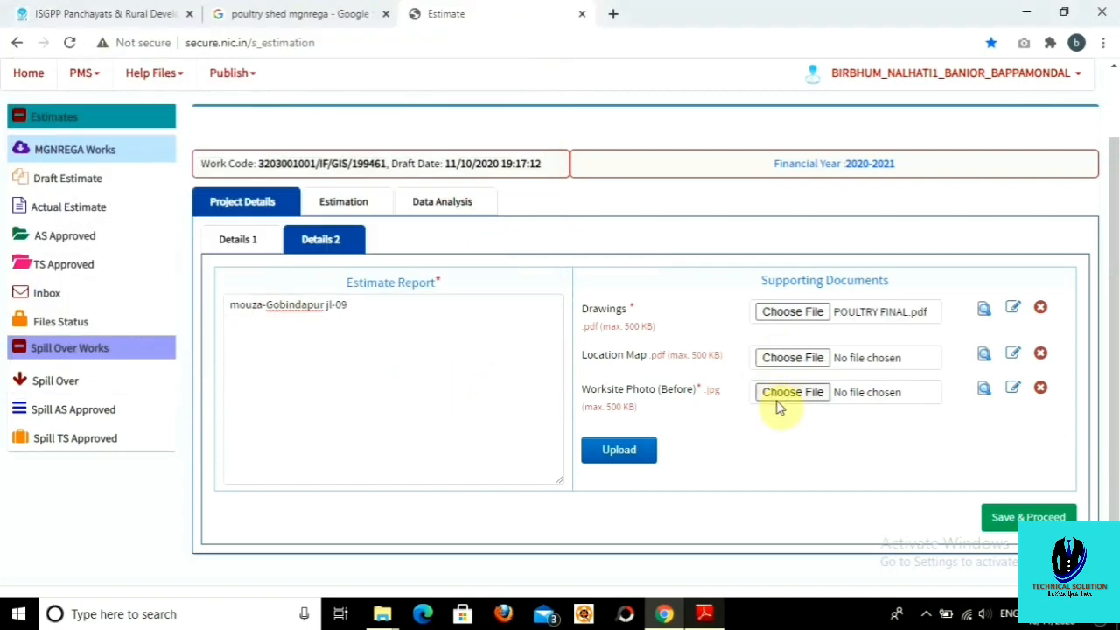
# Attach IMG-20190921-WA0014 from the secure folder as the Worksite Photo (Before) and upload the supporting documents.
pyautogui.click(778, 394)
pyautogui.click(213, 251)
pyautogui.scroll(-10, 367, 260)
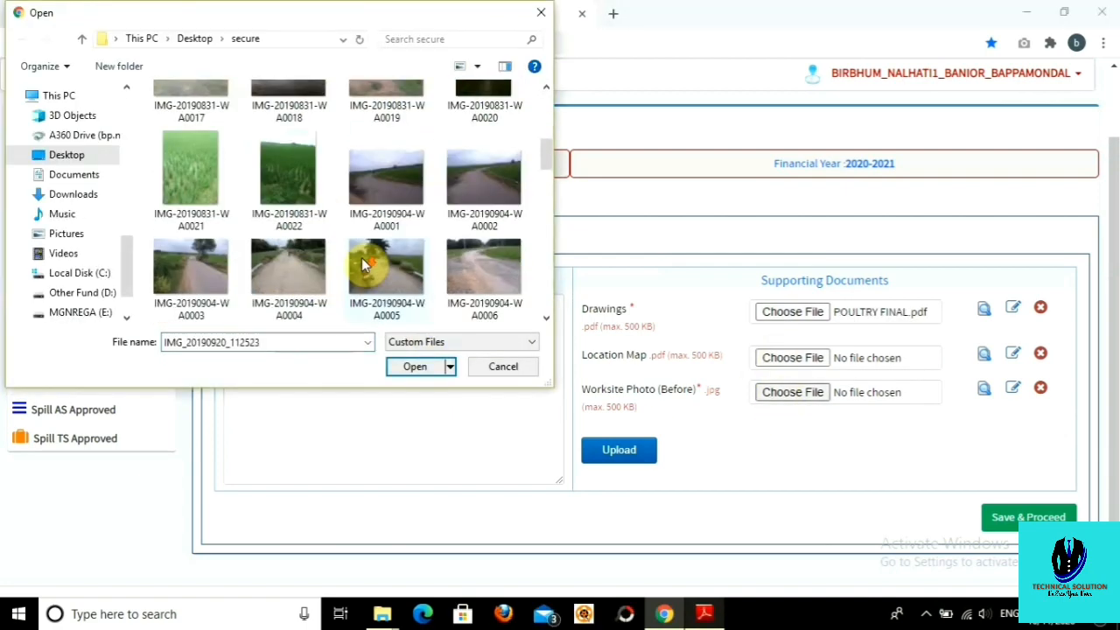
pyautogui.scroll(-10, 369, 258)
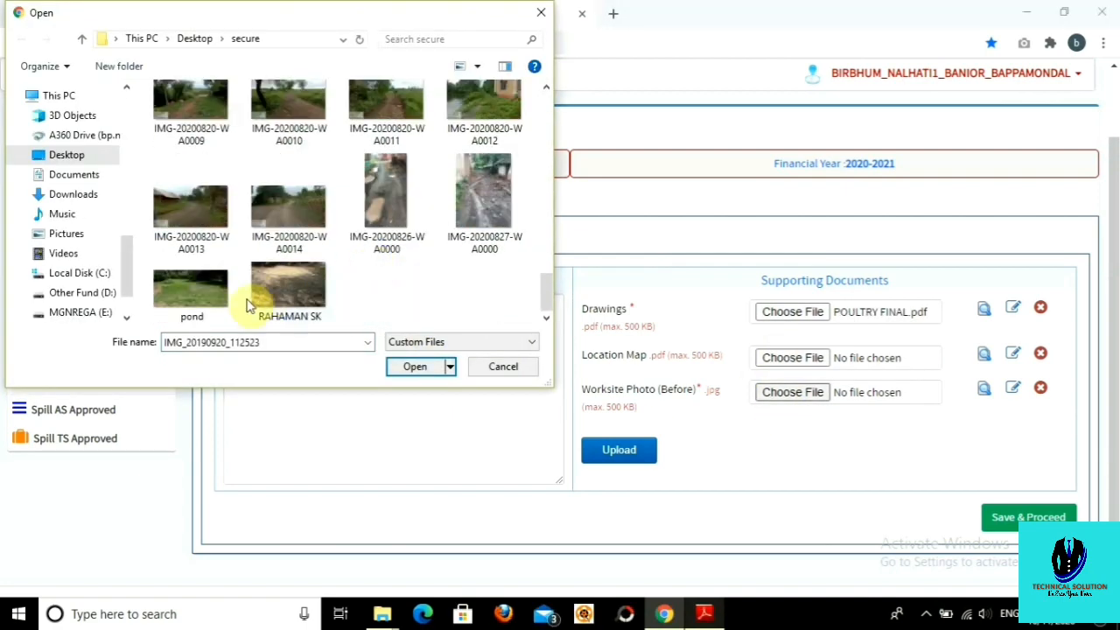
pyautogui.scroll(8, 203, 300)
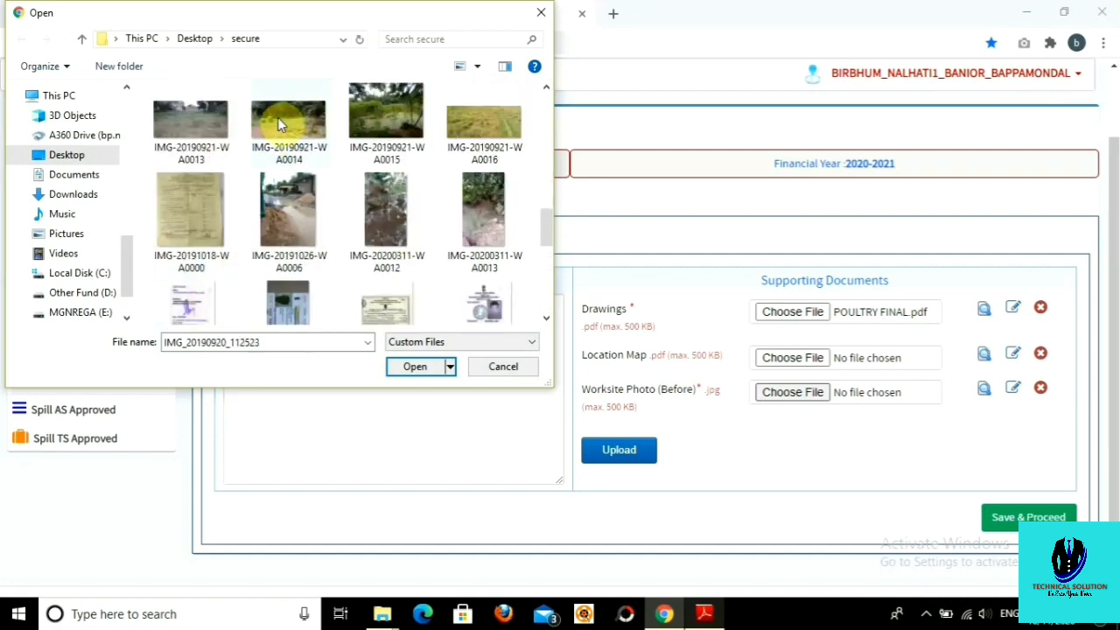
pyautogui.click(282, 127)
pyautogui.click(414, 364)
pyautogui.click(632, 455)
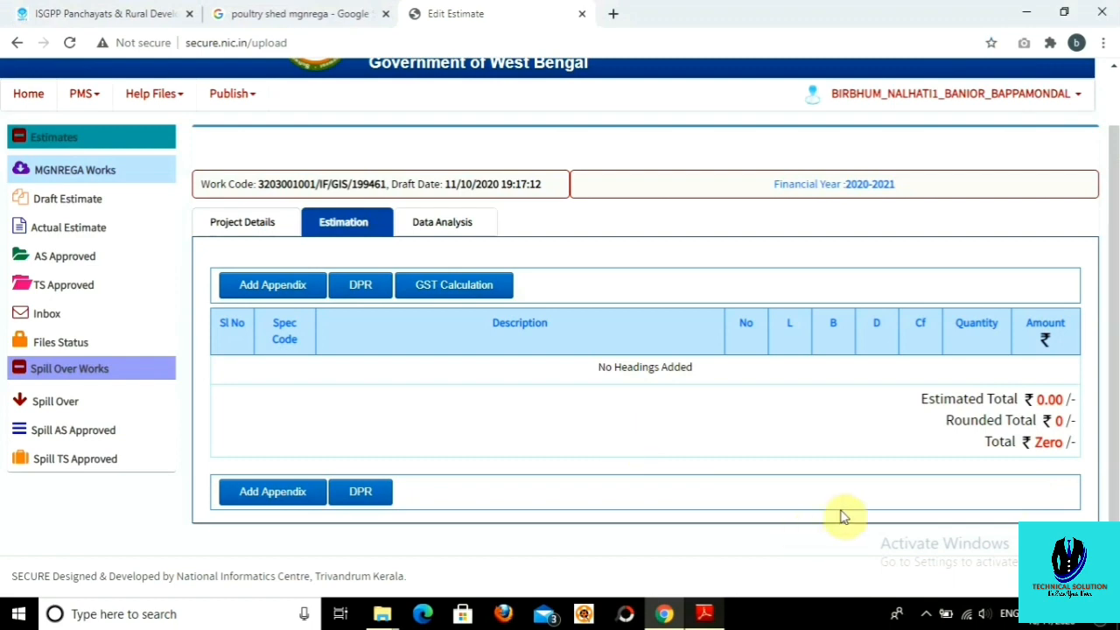
# Switch to Adobe Reader to examine the poultry shed plan and sectional view in POULTRY FINAL.pdf, and return to Chrome.
pyautogui.click(701, 613)
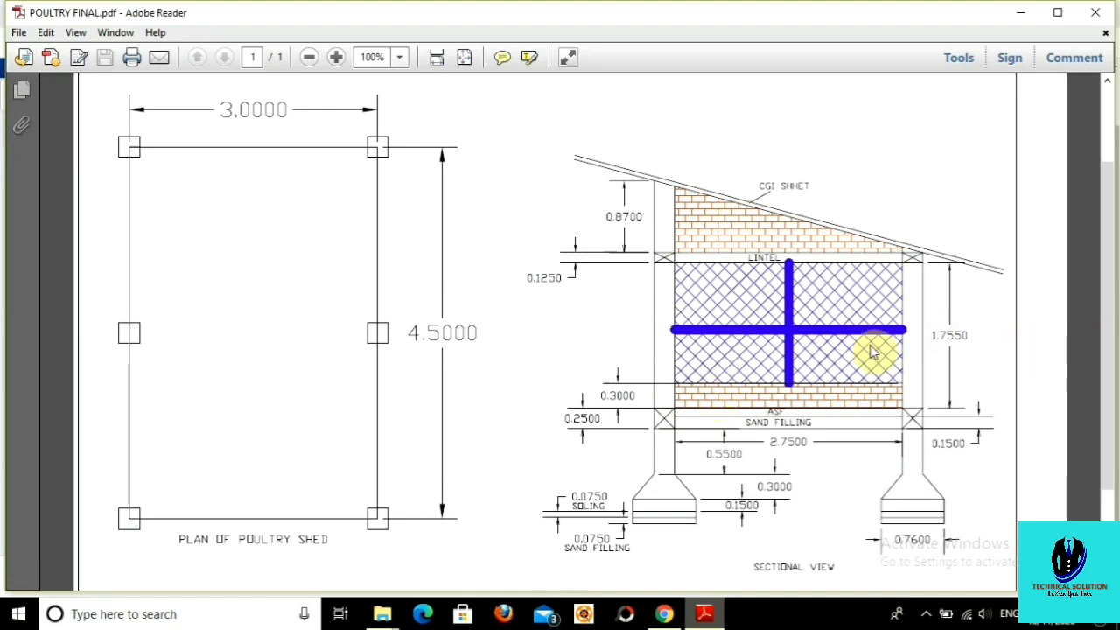
pyautogui.click(681, 603)
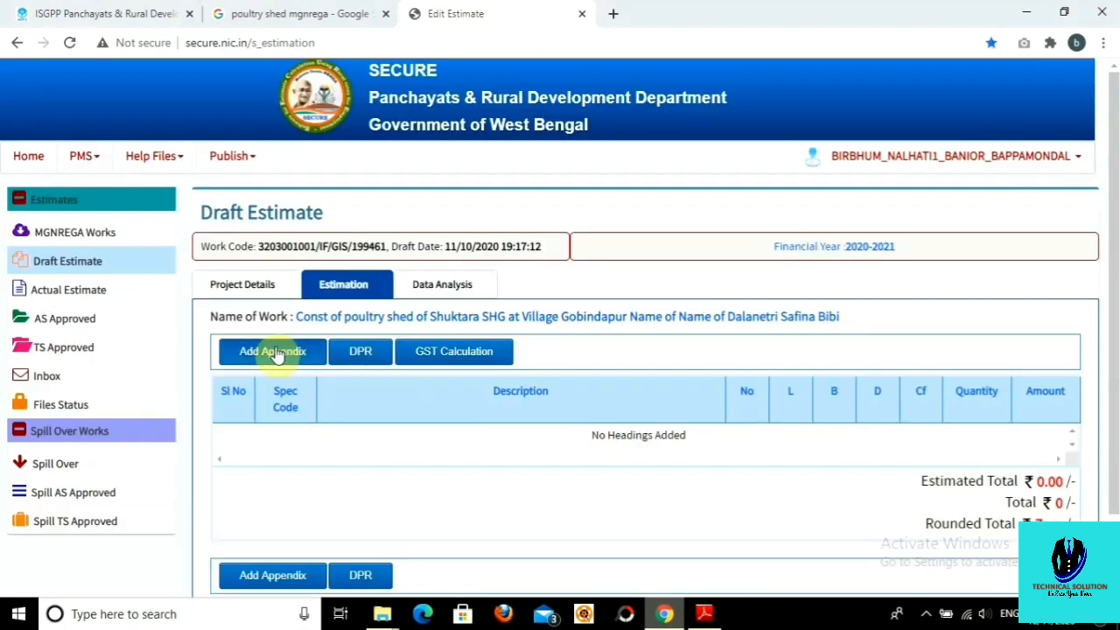
# Add an appendix to the draft estimate with the heading "poultry shed".
pyautogui.click(271, 350)
pyautogui.click(357, 206)
pyautogui.click(576, 200)
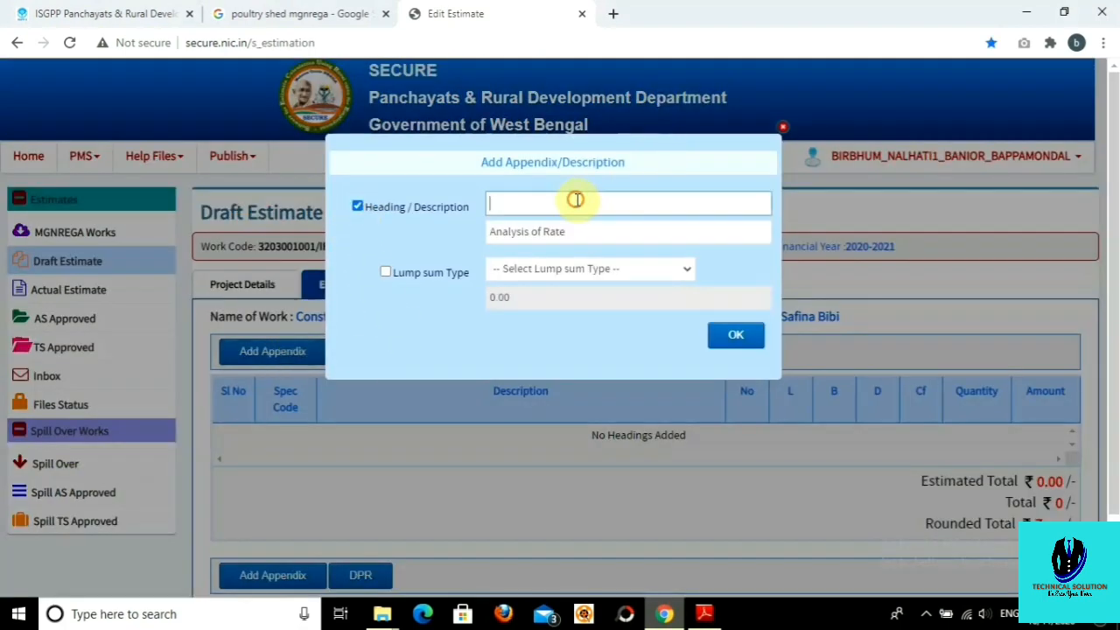
pyautogui.write('poultry shed')
pyautogui.click(736, 335)
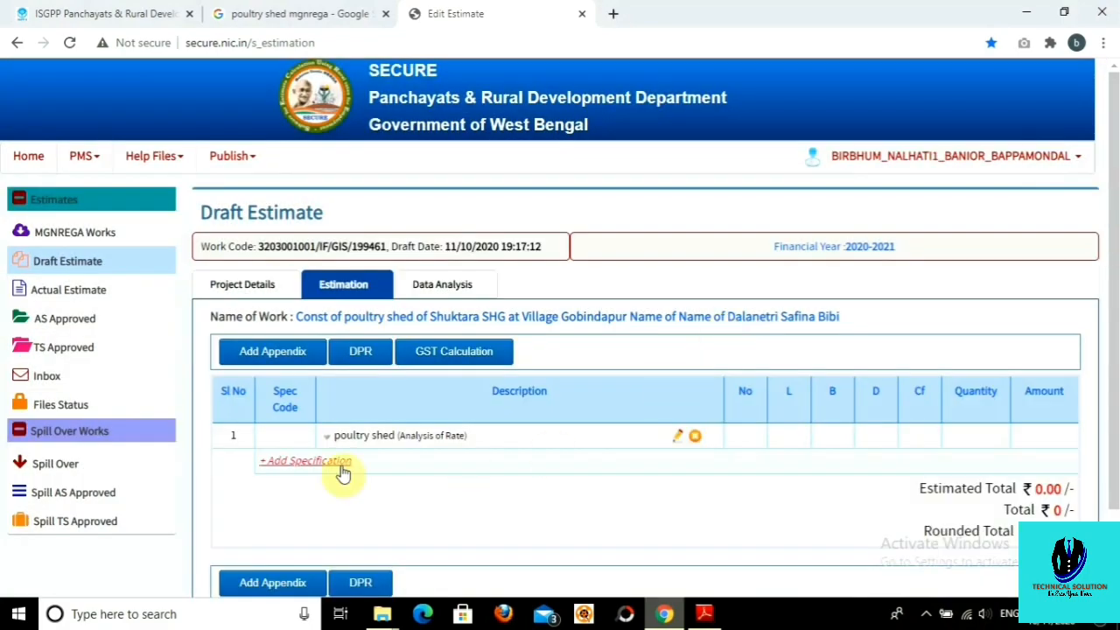
# Start adding specifications under poultry shed from subhead 78 - MGNREGA West Bengal Data and select earthwork specification 78.EW.3.1.
pyautogui.click(335, 465)
pyautogui.click(315, 267)
pyautogui.click(258, 585)
pyautogui.hotkey('ctrl', 'f')
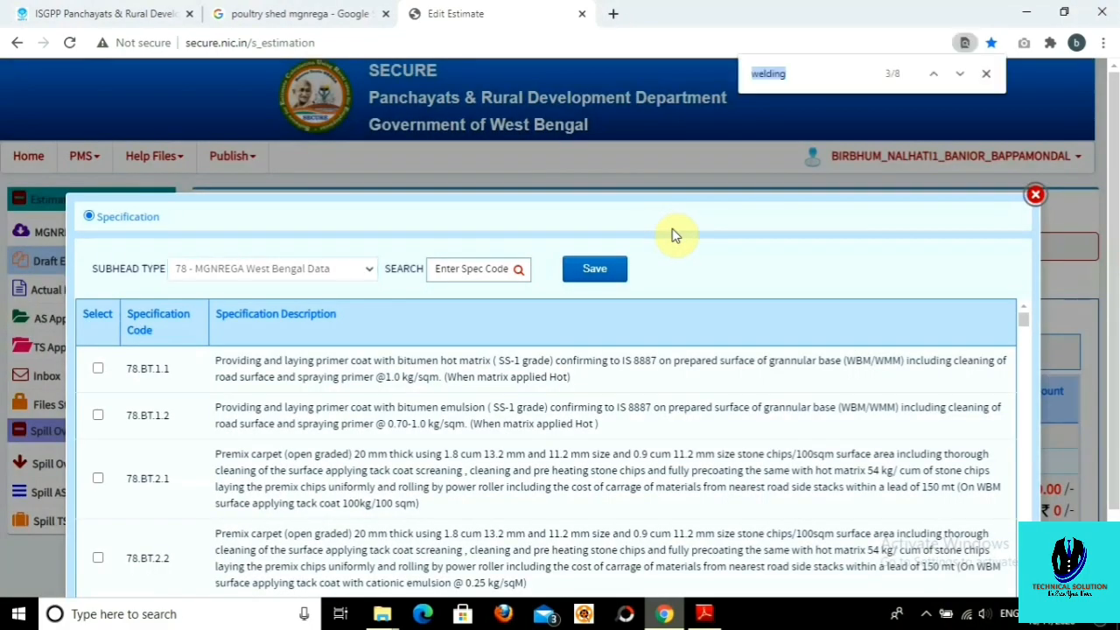
pyautogui.write('78.EW.3.1')
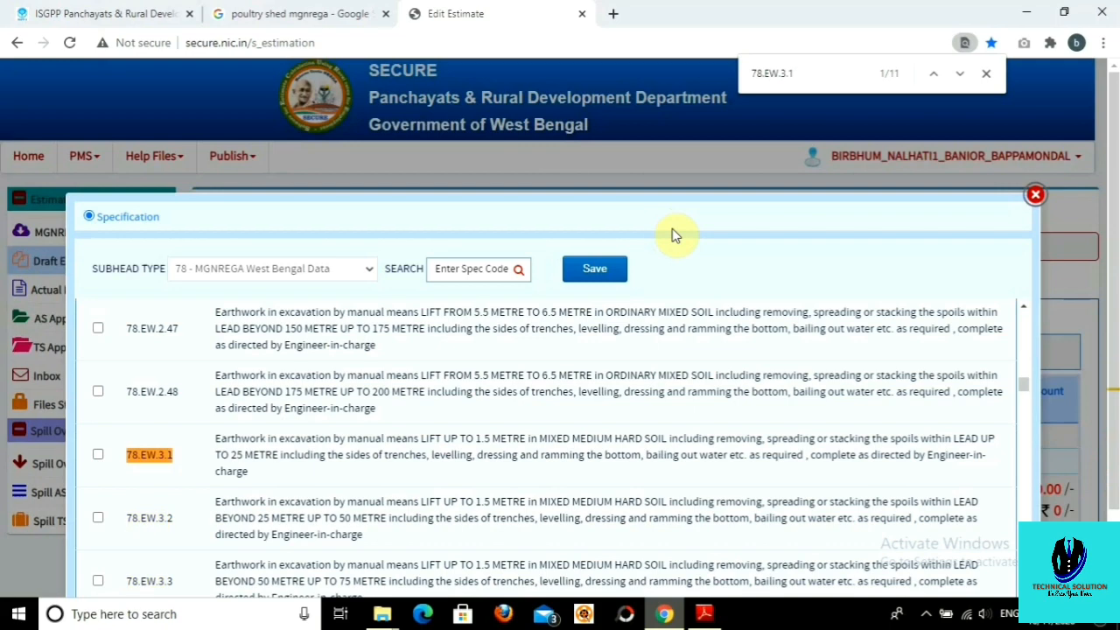
pyautogui.click(97, 454)
# Select the silver sand filling specification 78.EW.6.2.10 and the single brick flat soling specification 78.BW.18.1.1.
pyautogui.moveTo(810, 74); pyautogui.dragTo(766, 77)
pyautogui.write('EW.6.2.10')
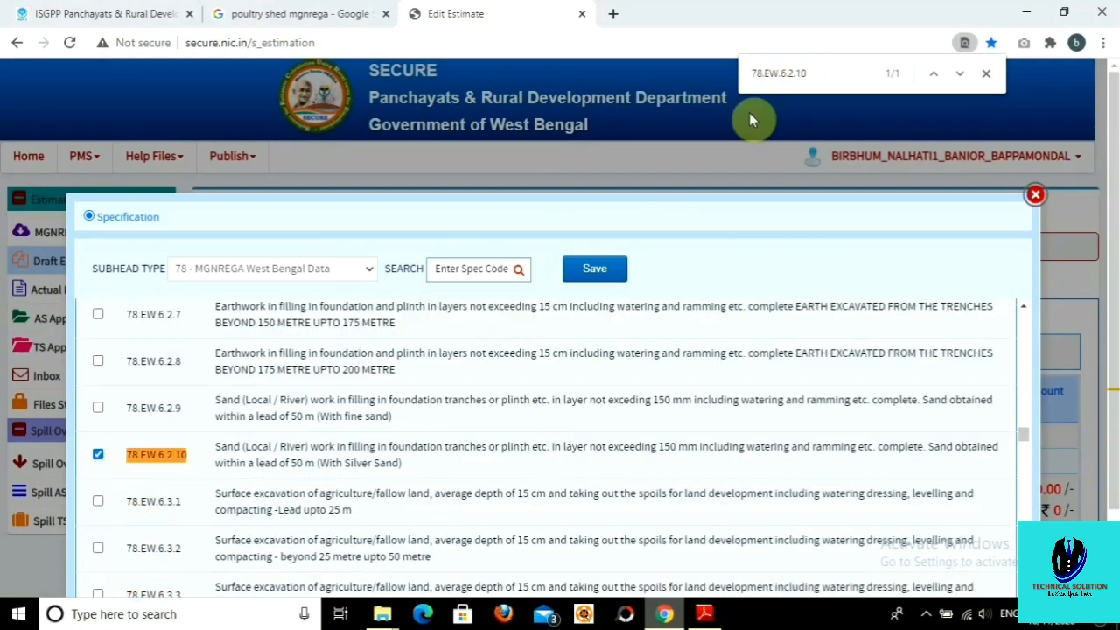
pyautogui.moveTo(806, 73)
pyautogui.mouseDown()
pyautogui.moveTo(754, 73)
pyautogui.moveTo(785, 76)
pyautogui.mouseUp()
pyautogui.write('BW.18.1.1')
pyautogui.click(98, 455)
# Select the 125 mm thick brick work specification 78.BW.60.1.2 with 1:4 sand cement mortar.
pyautogui.write('60')
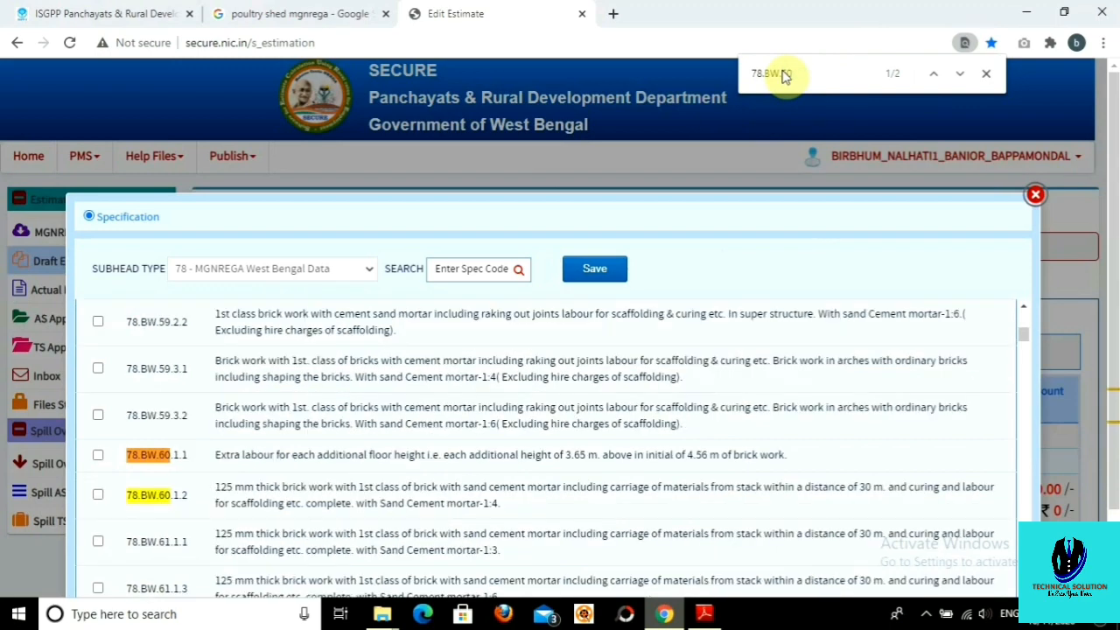
pyautogui.write('.1.2')
pyautogui.click(98, 495)
# Select the 1:1.5:3 cement concrete specification 78.CC.49.2.1.4 with 20 mm stone chips.
pyautogui.moveTo(807, 74); pyautogui.dragTo(765, 74)
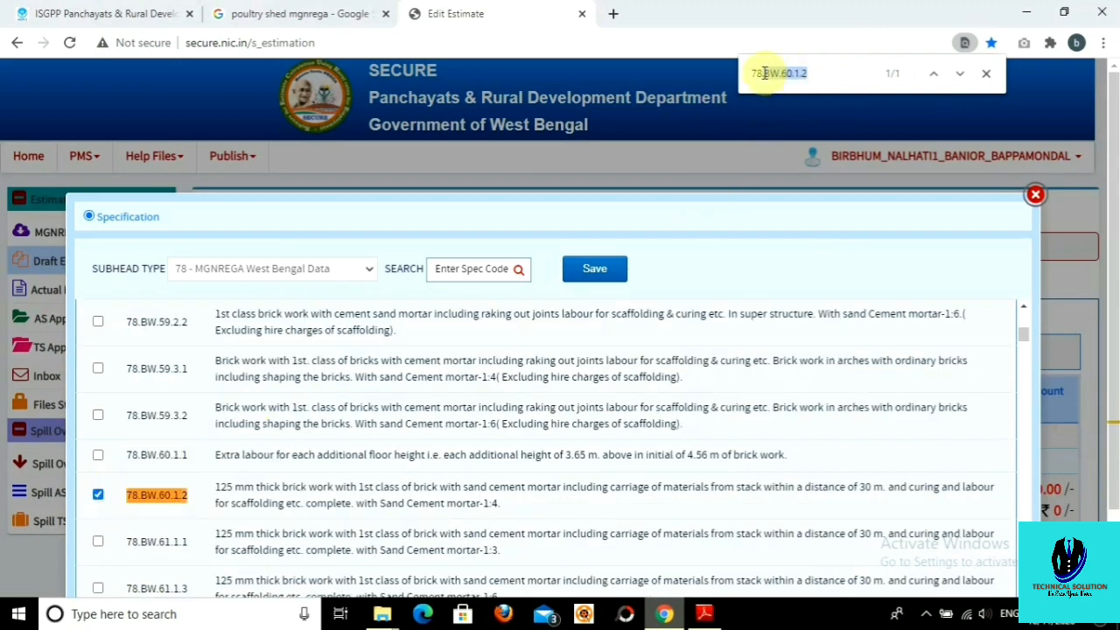
pyautogui.press('BackSpace')
pyautogui.write('CC.4')
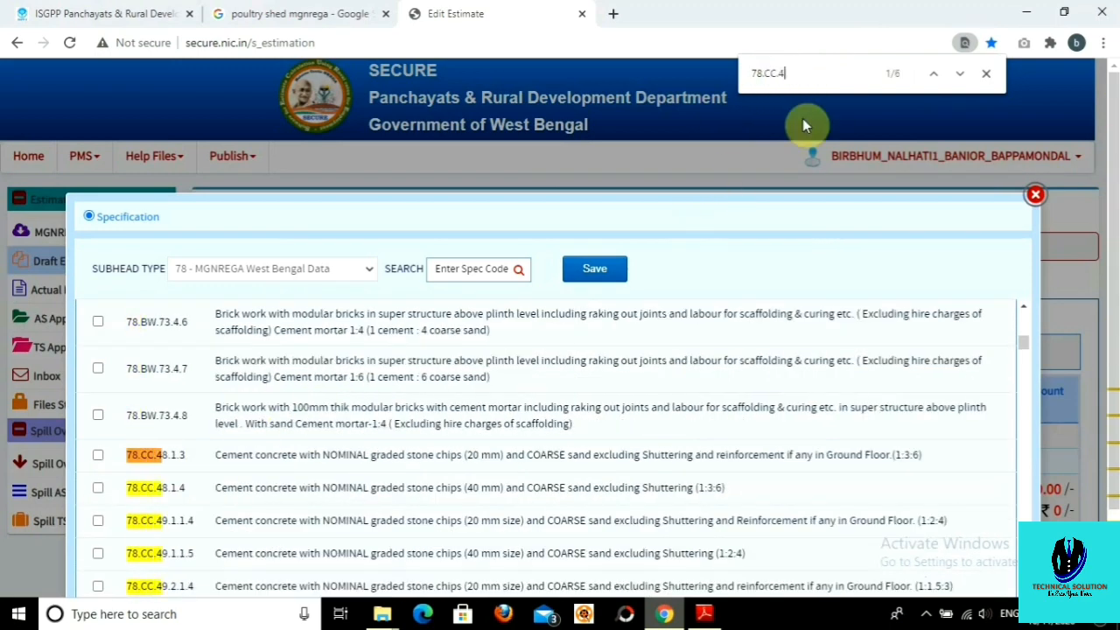
pyautogui.write('9.2.1.4')
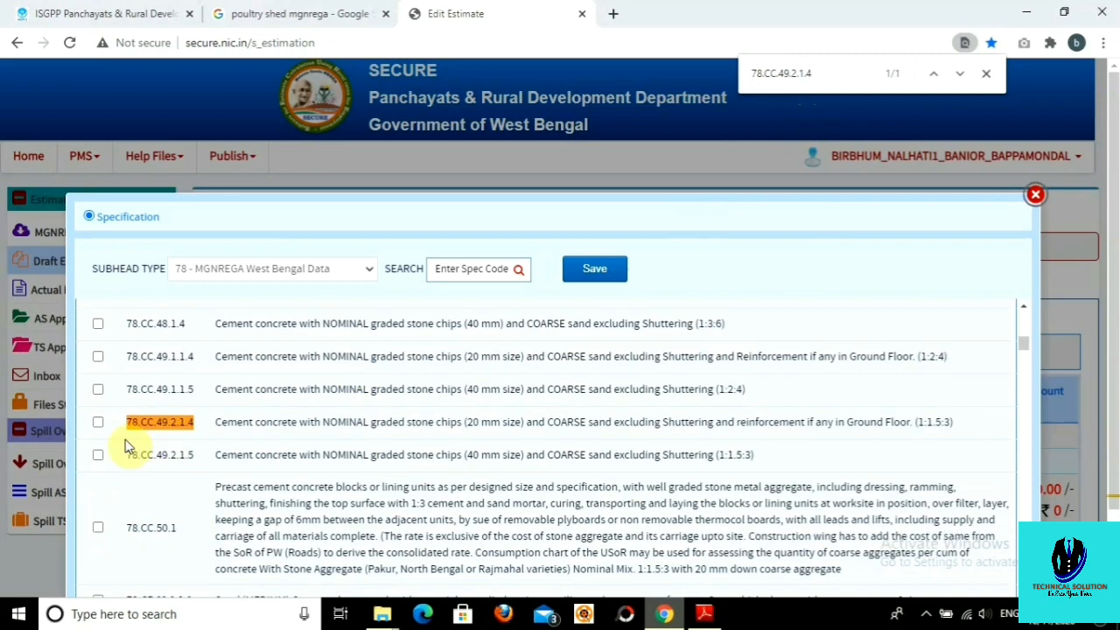
pyautogui.click(97, 421)
# Find and select the rabbit / chicken wire mesh supply specification 78.SM.1.7.
pyautogui.moveTo(812, 74); pyautogui.dragTo(764, 75)
pyautogui.press('BackSpace')
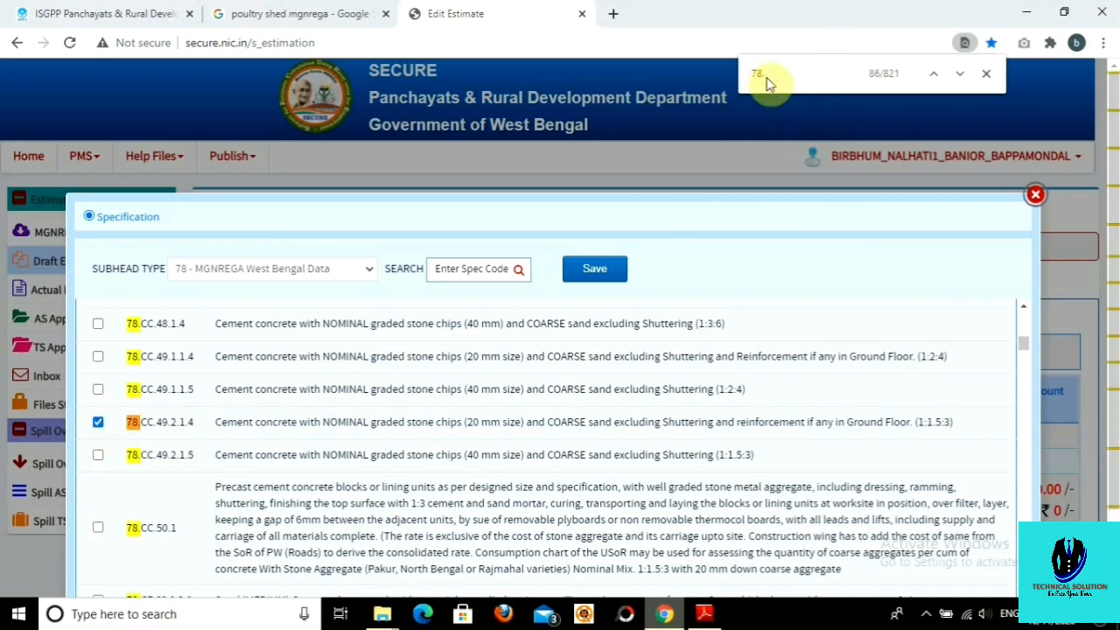
pyautogui.write('.SM.')
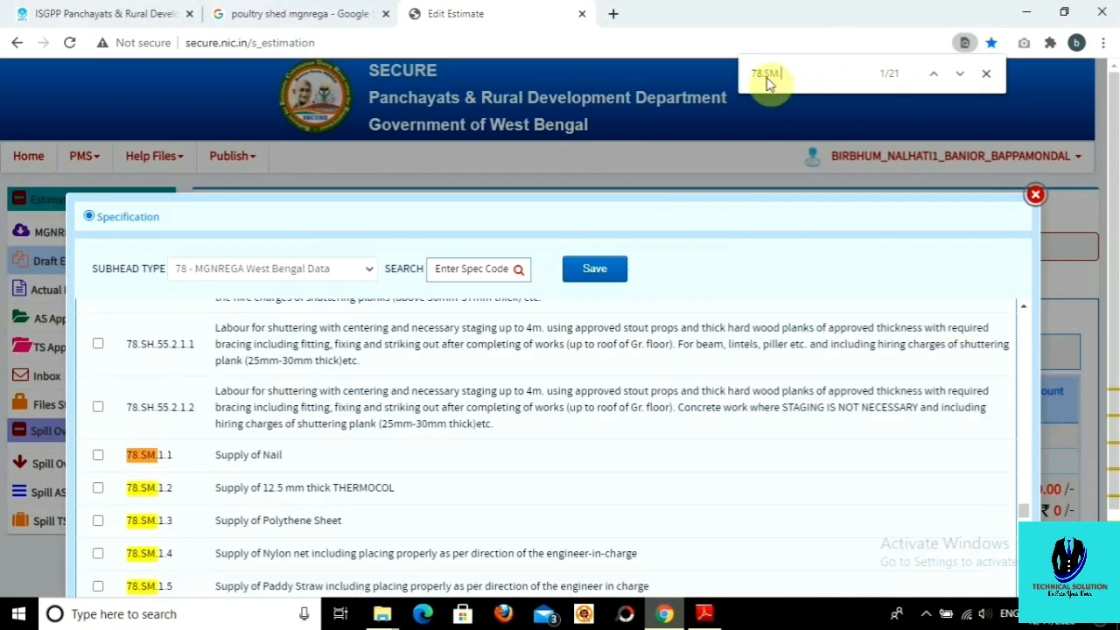
pyautogui.write('17')
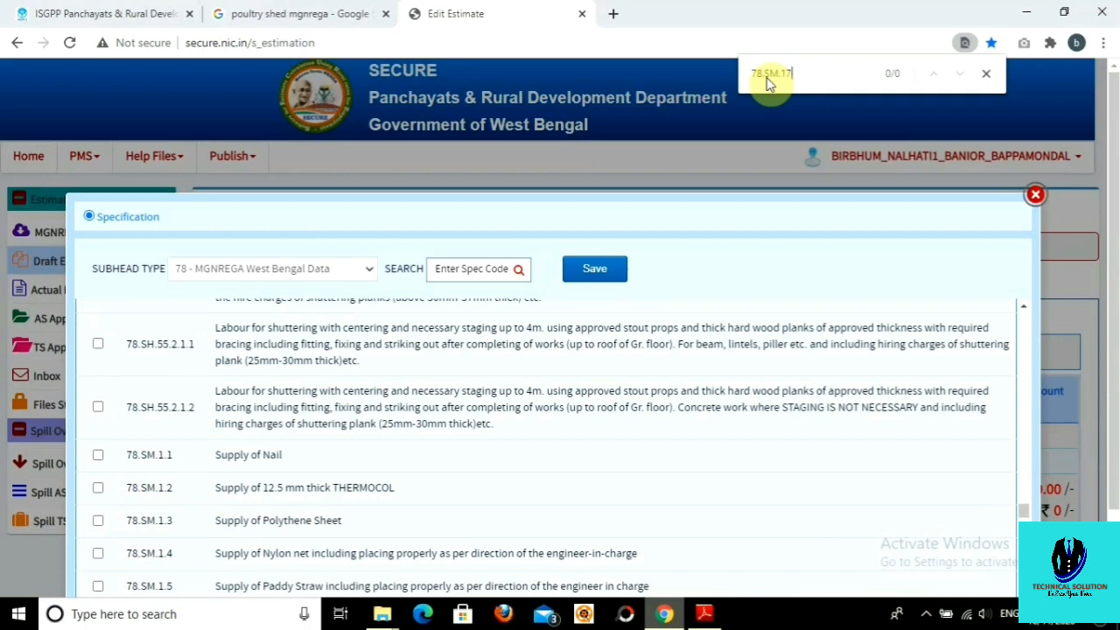
pyautogui.press('BackSpace')
pyautogui.scroll(-2, 455, 498)
pyautogui.click(98, 487)
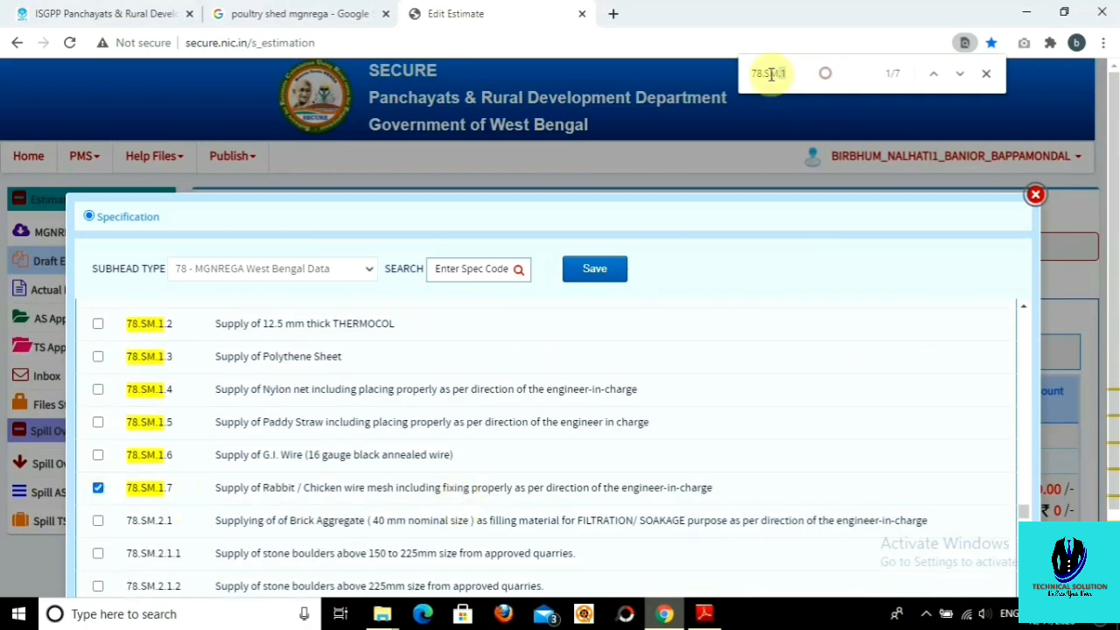
# Find and select the corrugated G.I. sheet roofing specification 78.RF.2.1.
pyautogui.press('BackSpace')
pyautogui.press('BackSpace')
pyautogui.press('BackSpace')
pyautogui.press('BackSpace')
pyautogui.press('BackSpace')
pyautogui.write('.RF.2.1')
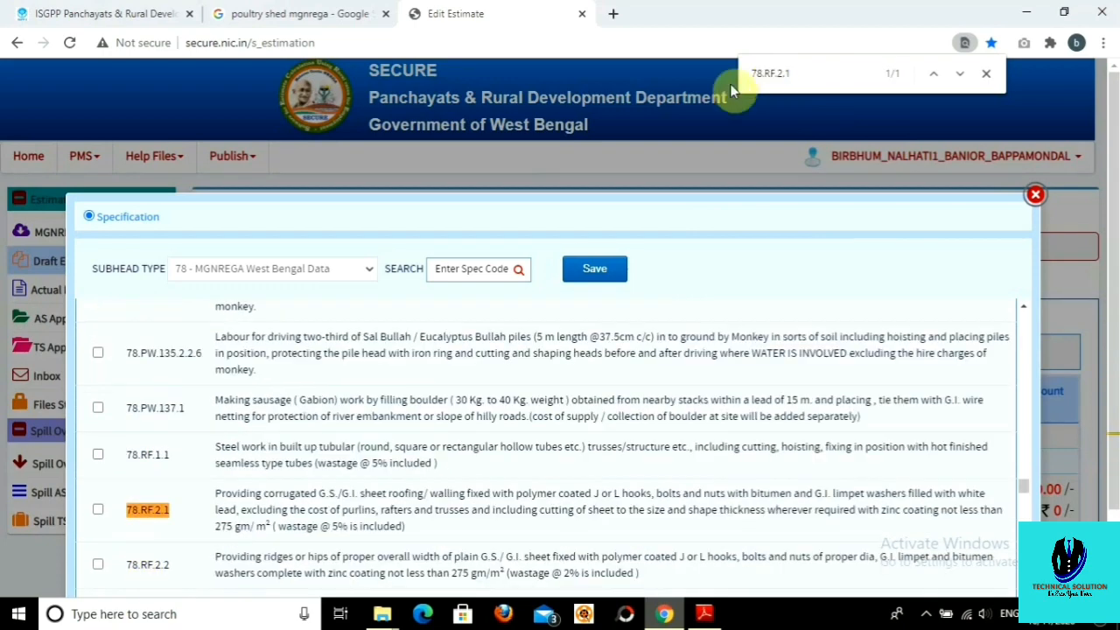
pyautogui.click(98, 510)
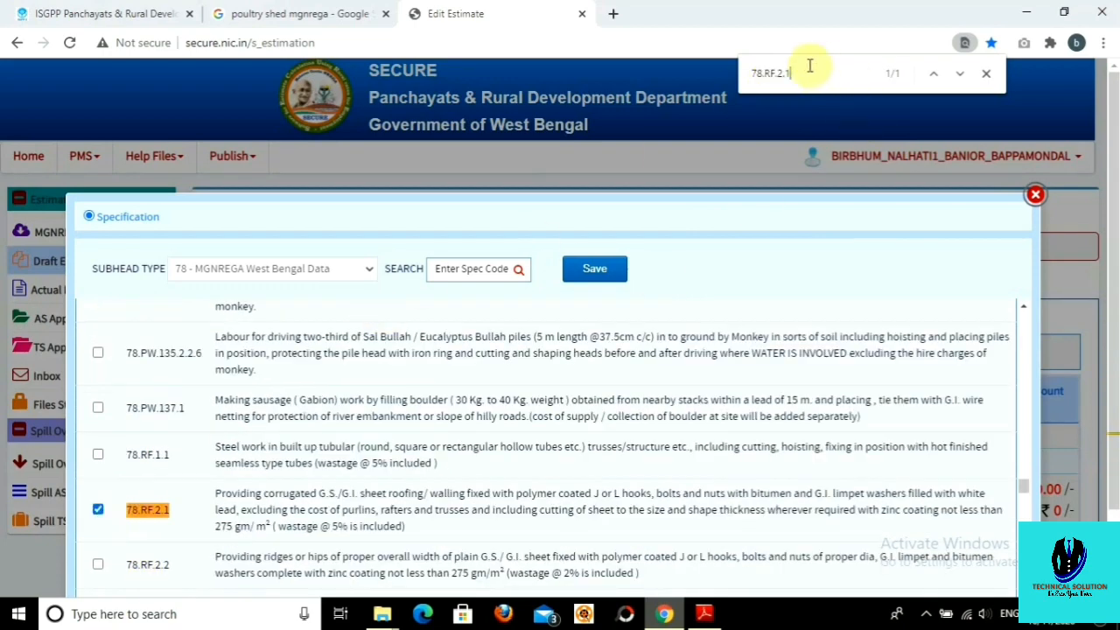
# Select the welding charges specification 78.RF.3.2 and the 80 mm diameter G.I. pipe specification 78.SPW.1.41.
pyautogui.moveTo(806, 70); pyautogui.dragTo(764, 76)
pyautogui.write('3.2')
pyautogui.click(98, 454)
pyautogui.press('BackSpace')
pyautogui.write('.SPW.1.41')
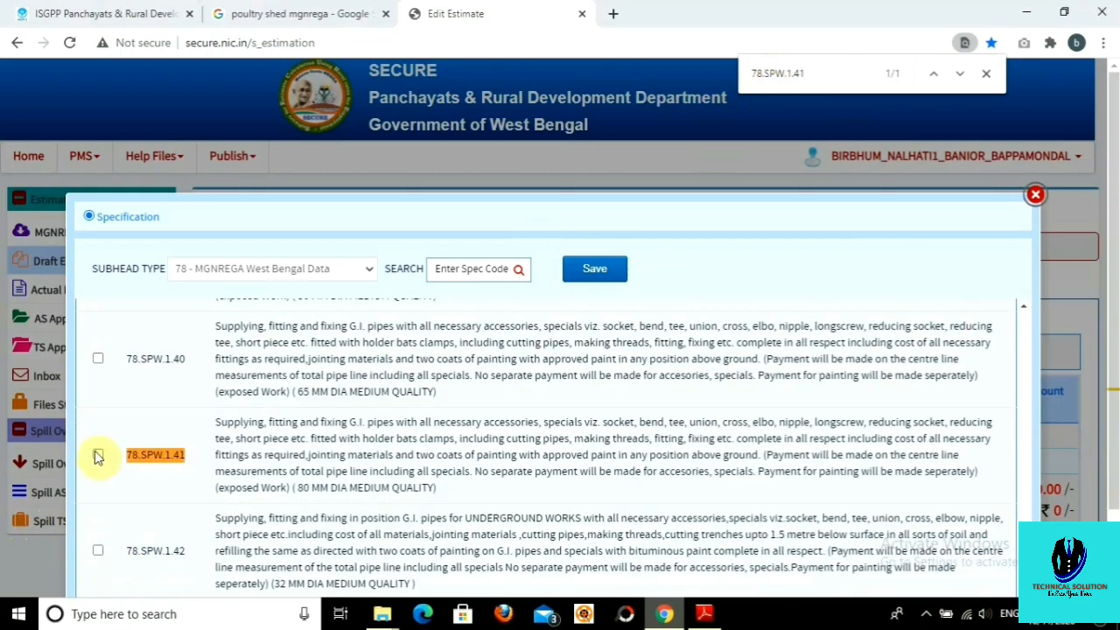
pyautogui.click(98, 455)
# Find and select the concrete reinforcement specification 78.RCC.57.1.3.
pyautogui.moveTo(805, 73); pyautogui.dragTo(767, 82)
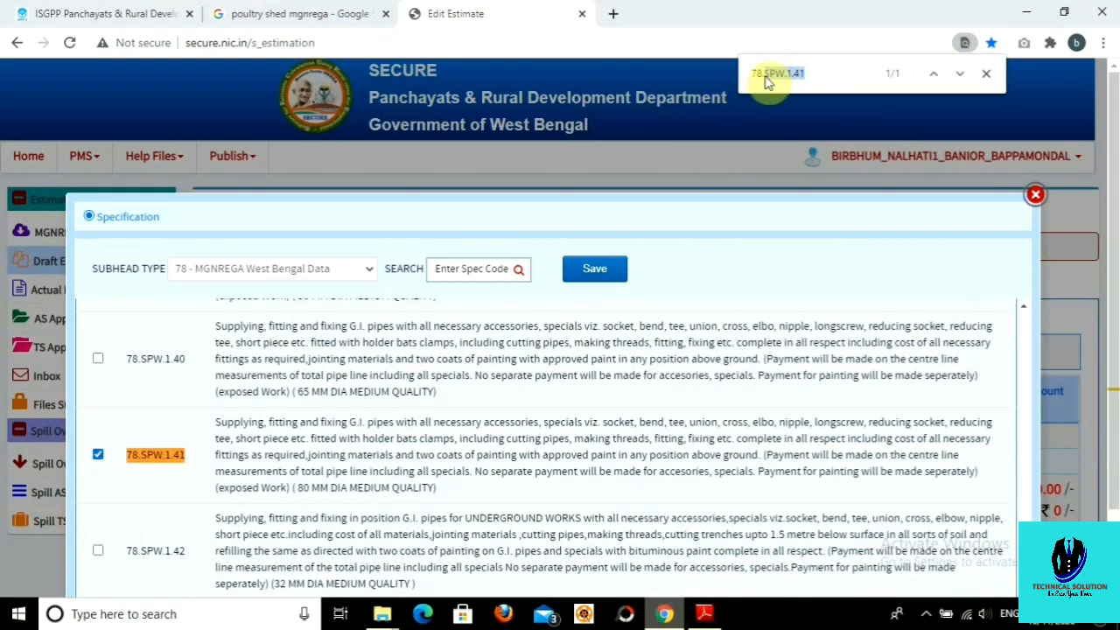
pyautogui.press('BackSpace')
pyautogui.write('.RCC.57.1.3')
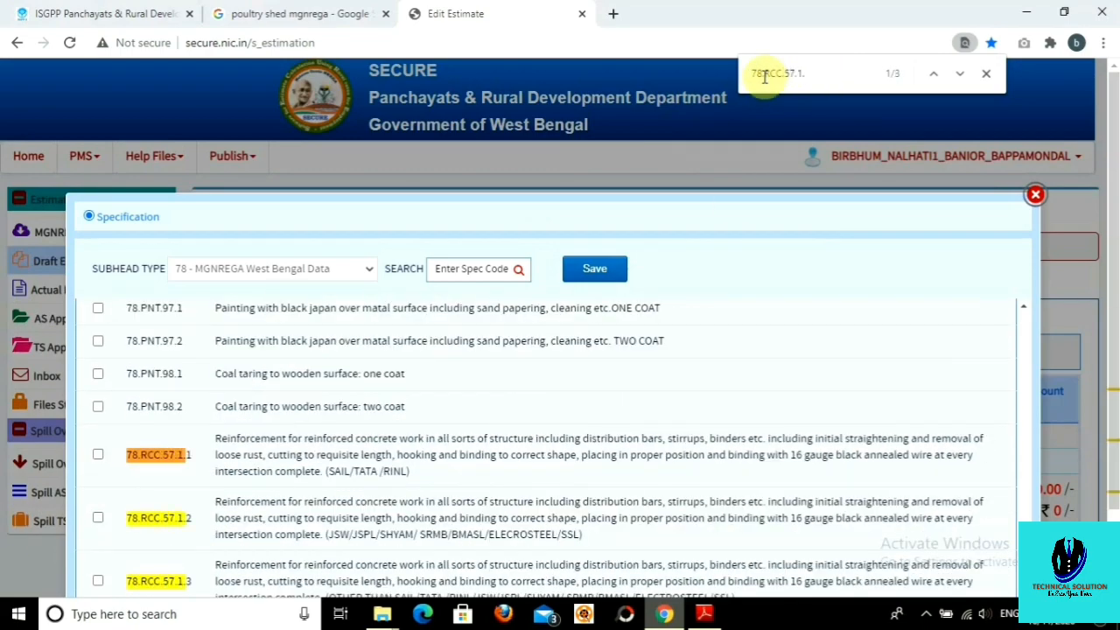
pyautogui.click(103, 579)
# Select the supervisor specification 78.MISC.1.1 and save all chosen specifications to the estimate.
pyautogui.scroll(-2, 374, 402)
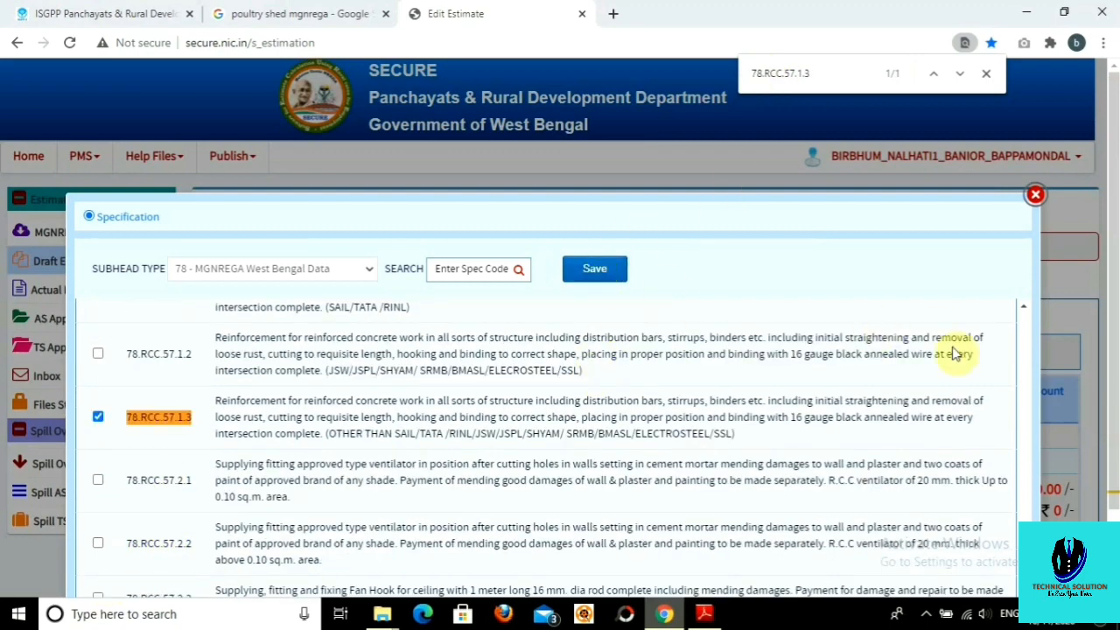
pyautogui.scroll(-5, 953, 352)
pyautogui.click(98, 554)
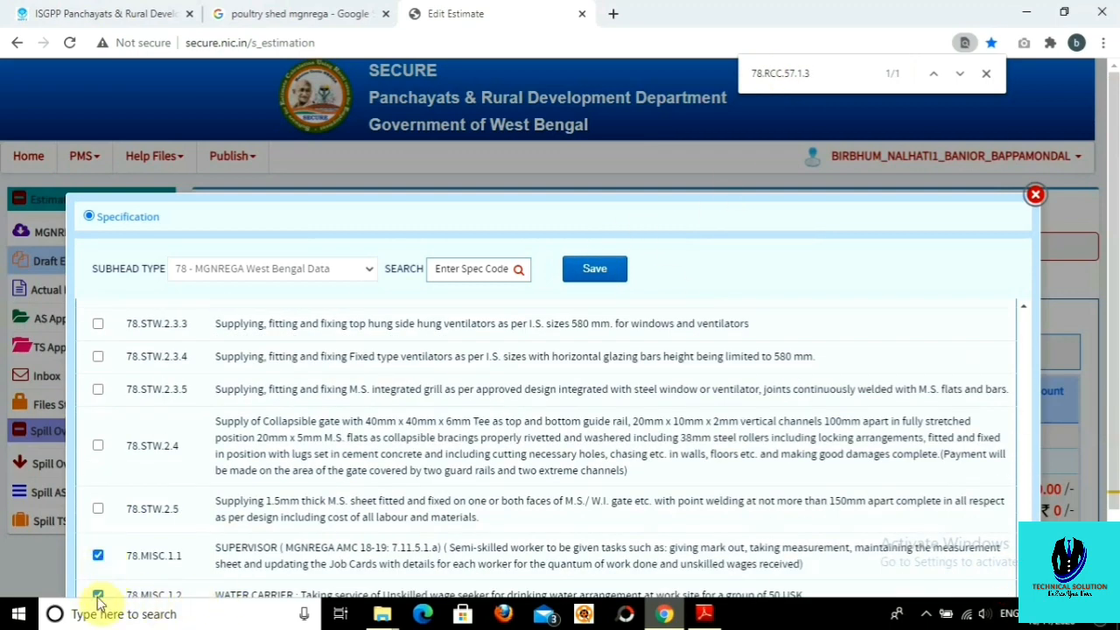
pyautogui.click(596, 273)
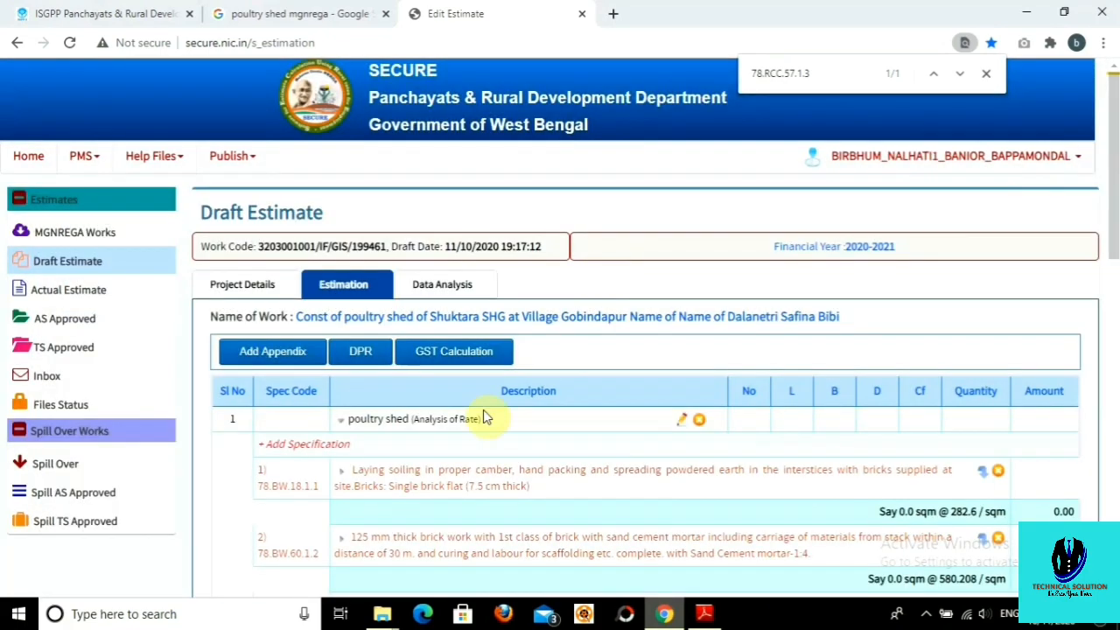
# Review the specifications listed under the poultry shed heading, including their rates, and close the page search.
pyautogui.scroll(-5, 481, 416)
pyautogui.scroll(-5, 480, 423)
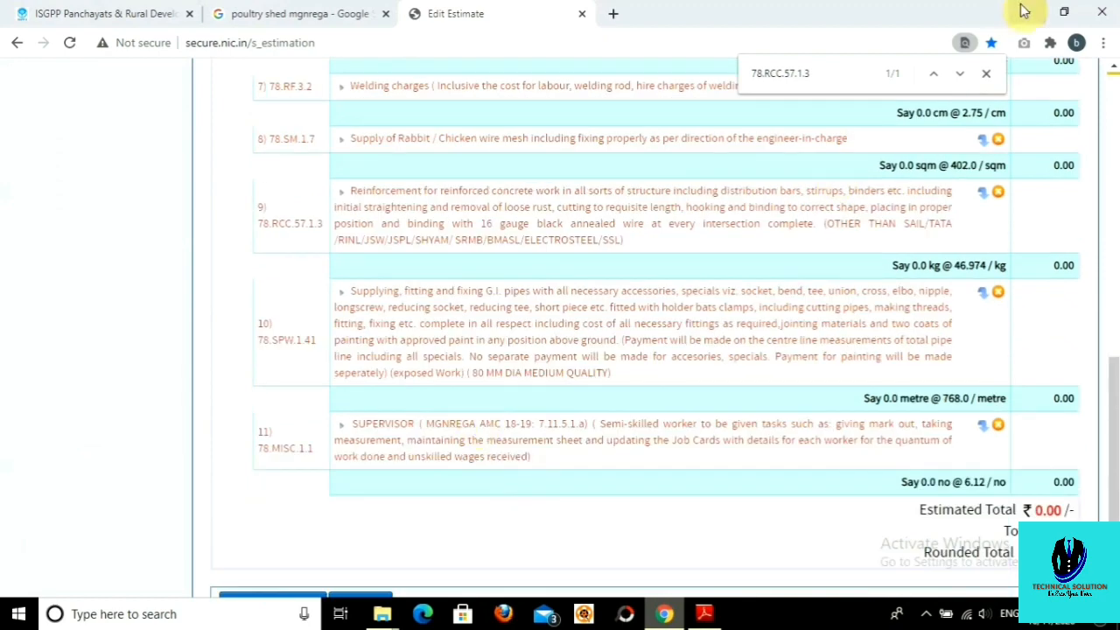
pyautogui.click(987, 76)
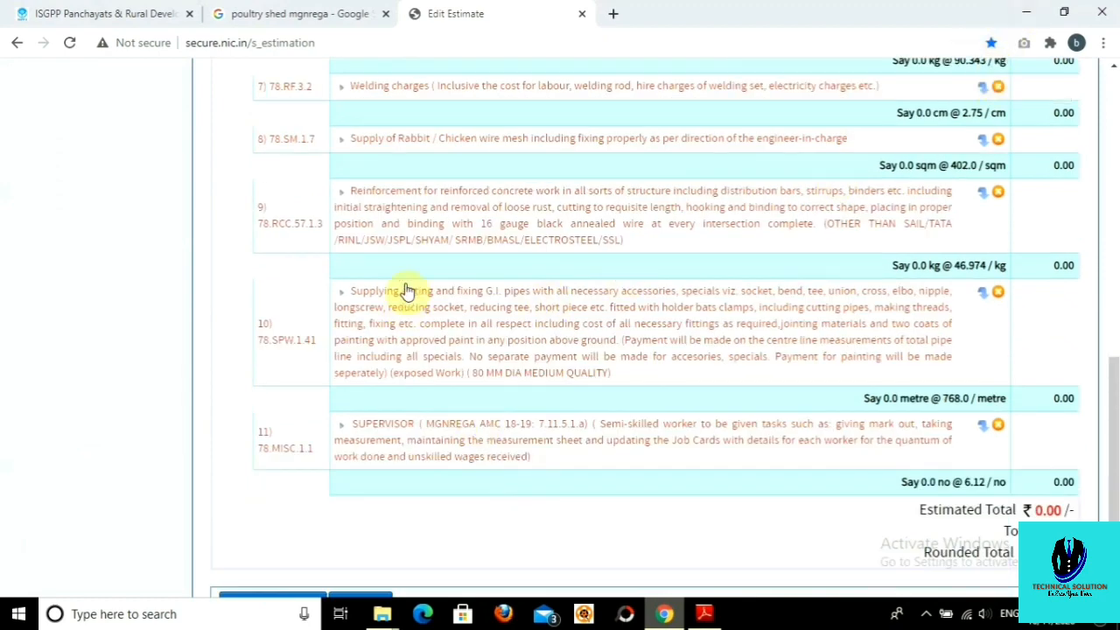
pyautogui.scroll(13, 530, 210)
pyautogui.scroll(-3, 530, 209)
pyautogui.scroll(-6, 531, 206)
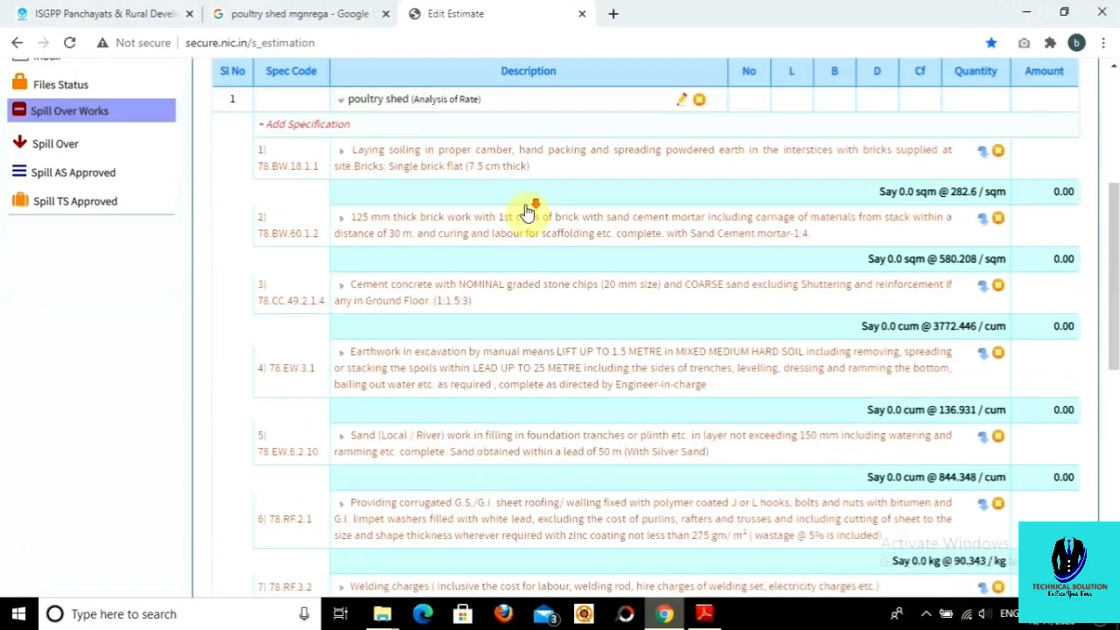
pyautogui.scroll(5, 527, 213)
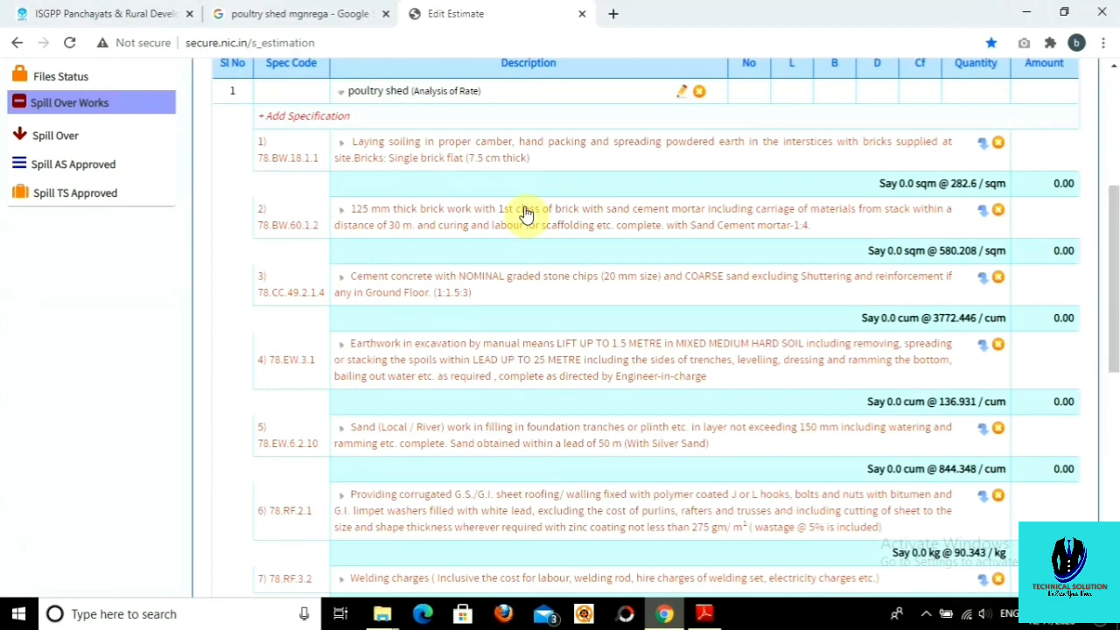
pyautogui.scroll(1, 525, 214)
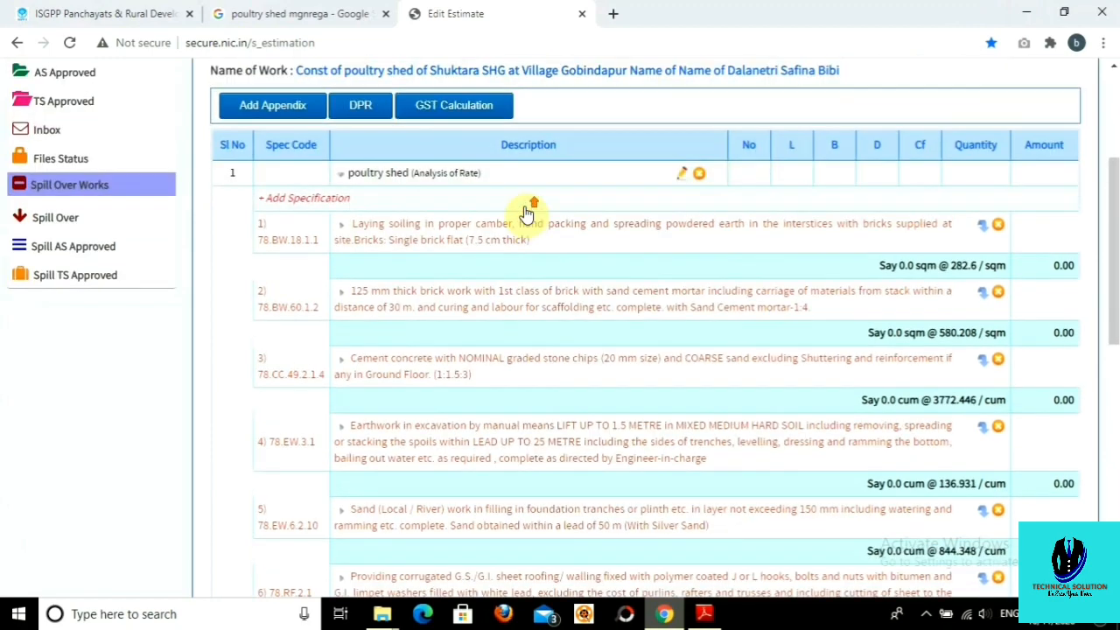
# Enter a SOLING measurement for specification 78.BW.18.1.1 with number 6, length 0.76 and breadth 0.76.
pyautogui.click(461, 227)
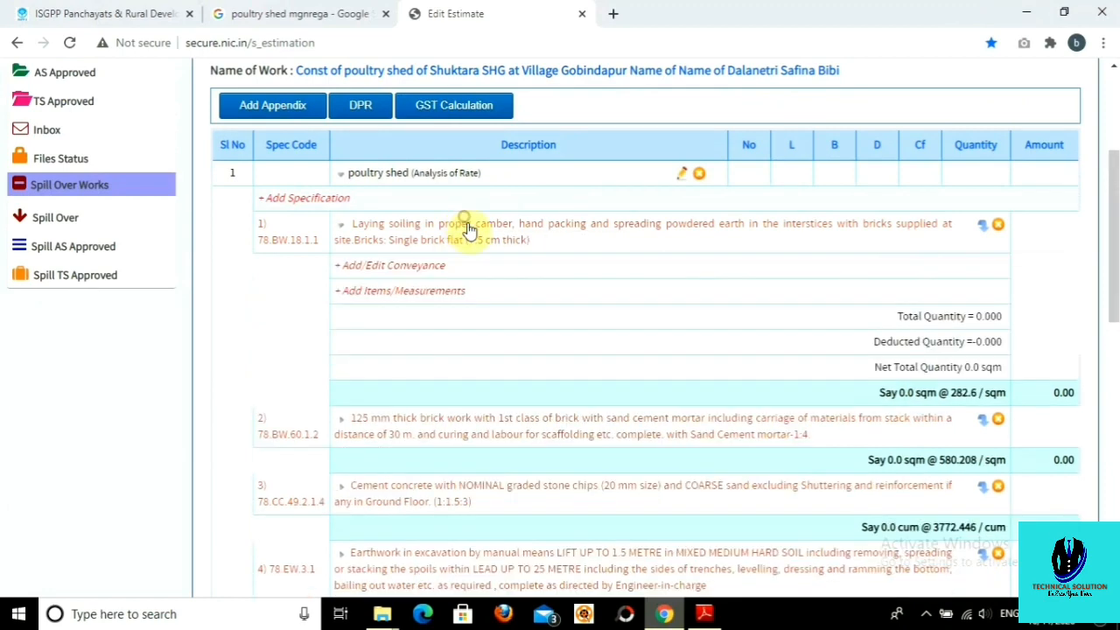
pyautogui.click(423, 292)
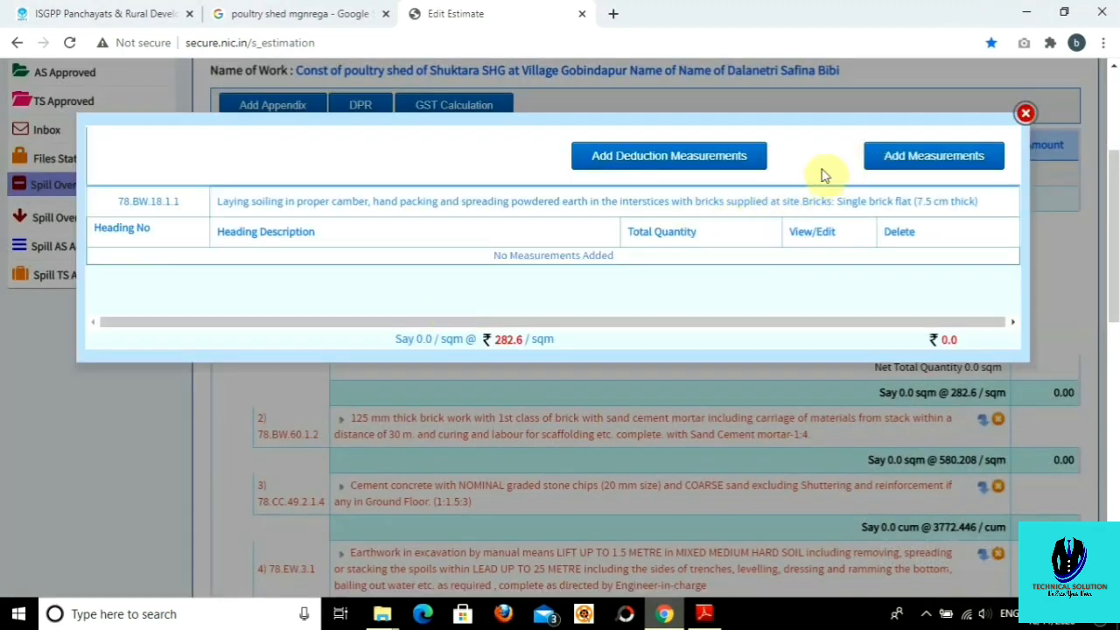
pyautogui.click(975, 155)
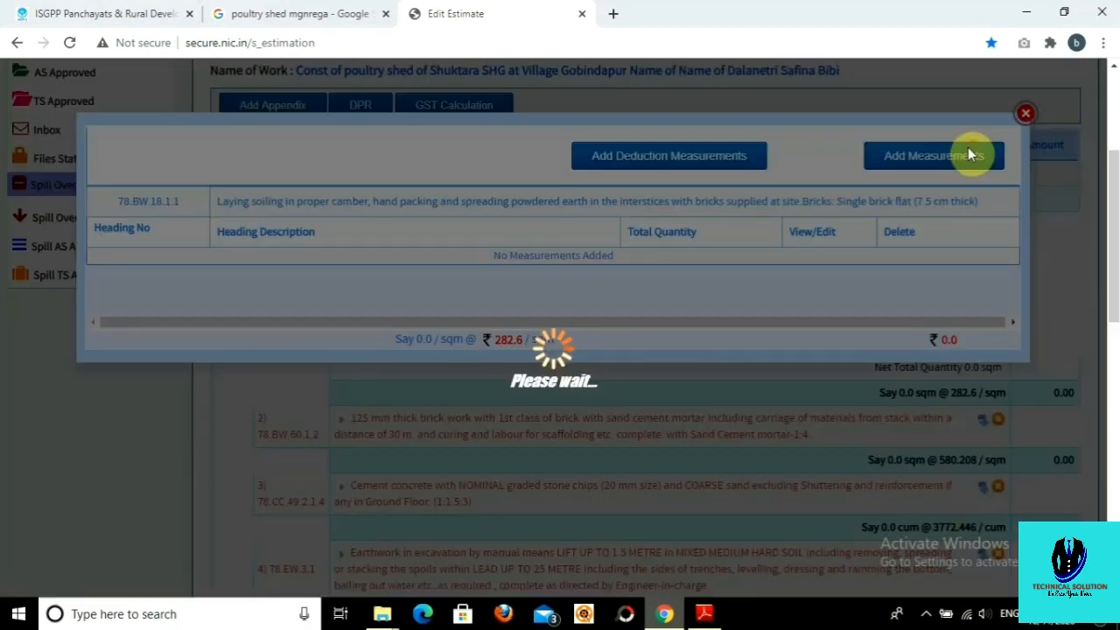
pyautogui.click(260, 486)
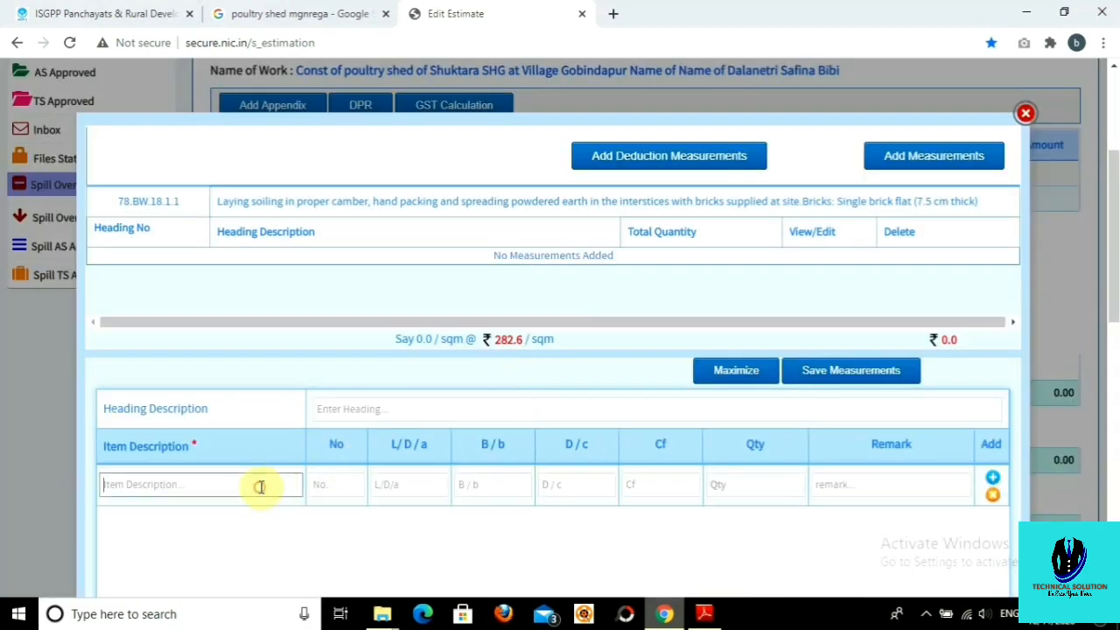
pyautogui.write('SOLING')
pyautogui.press('Tab')
pyautogui.write('6')
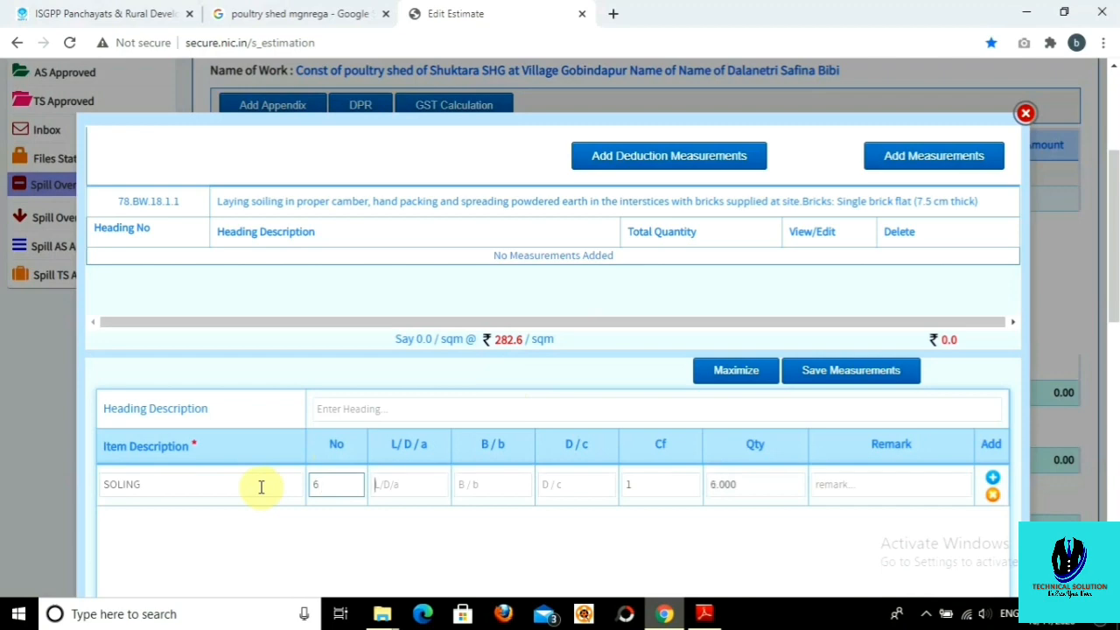
pyautogui.press('Tab')
pyautogui.write('.76')
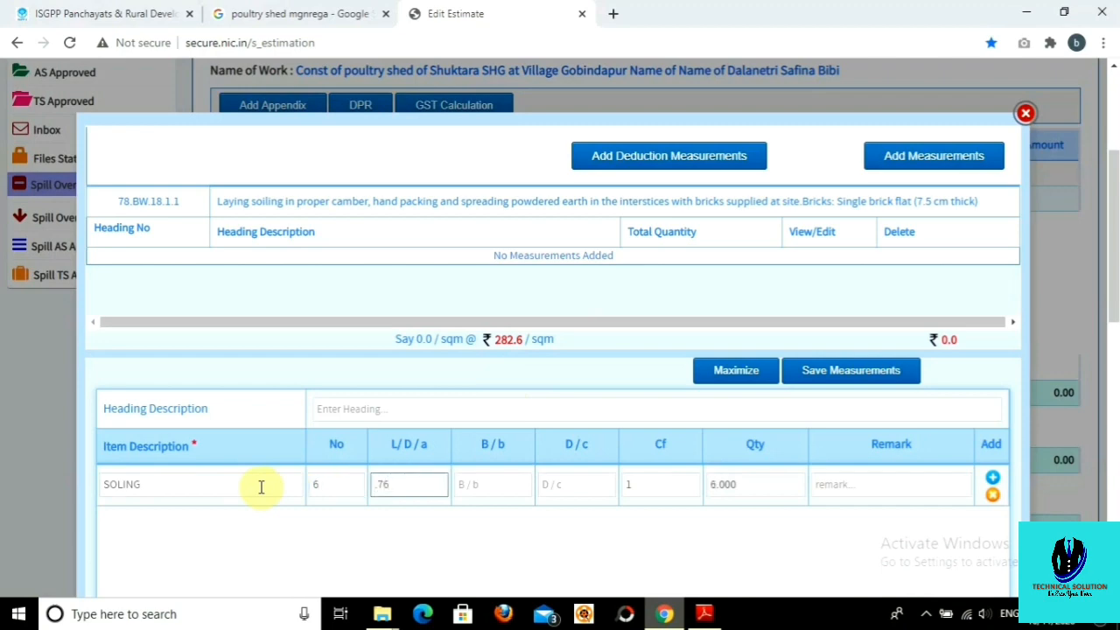
pyautogui.press('Tab')
pyautogui.write('.76')
pyautogui.press('Tab')
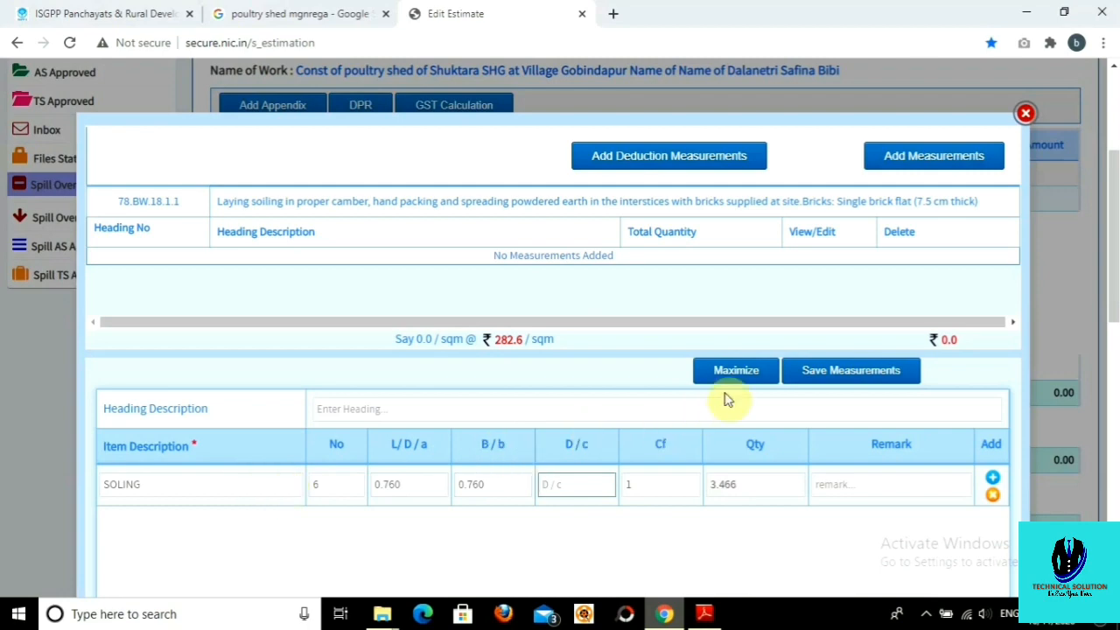
# Save the soling measurement and return to the estimate.
pyautogui.click(824, 372)
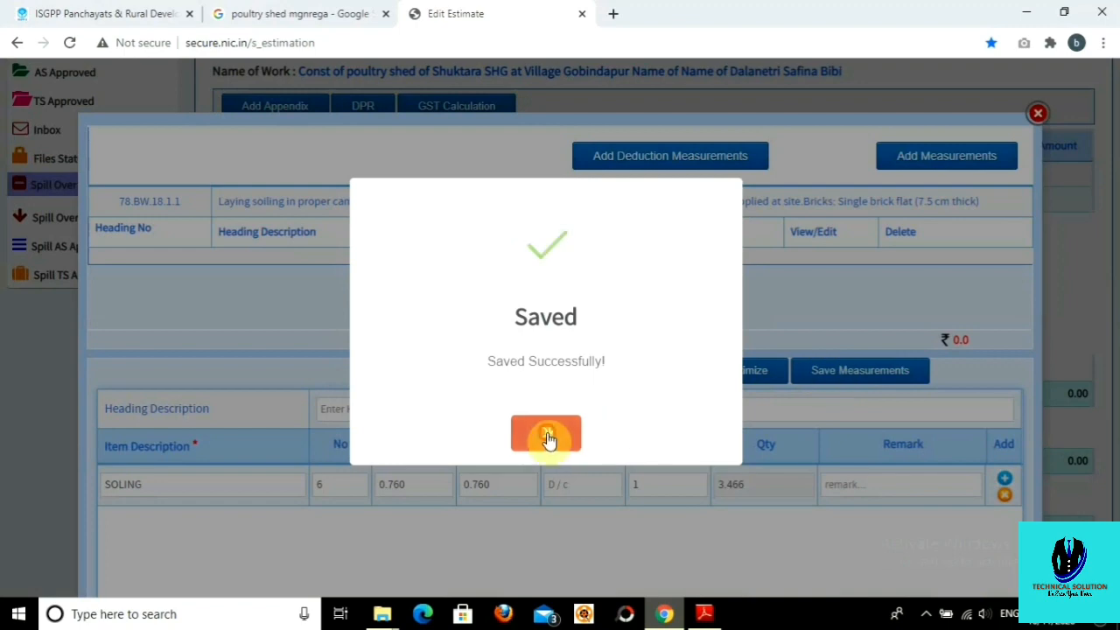
pyautogui.click(545, 433)
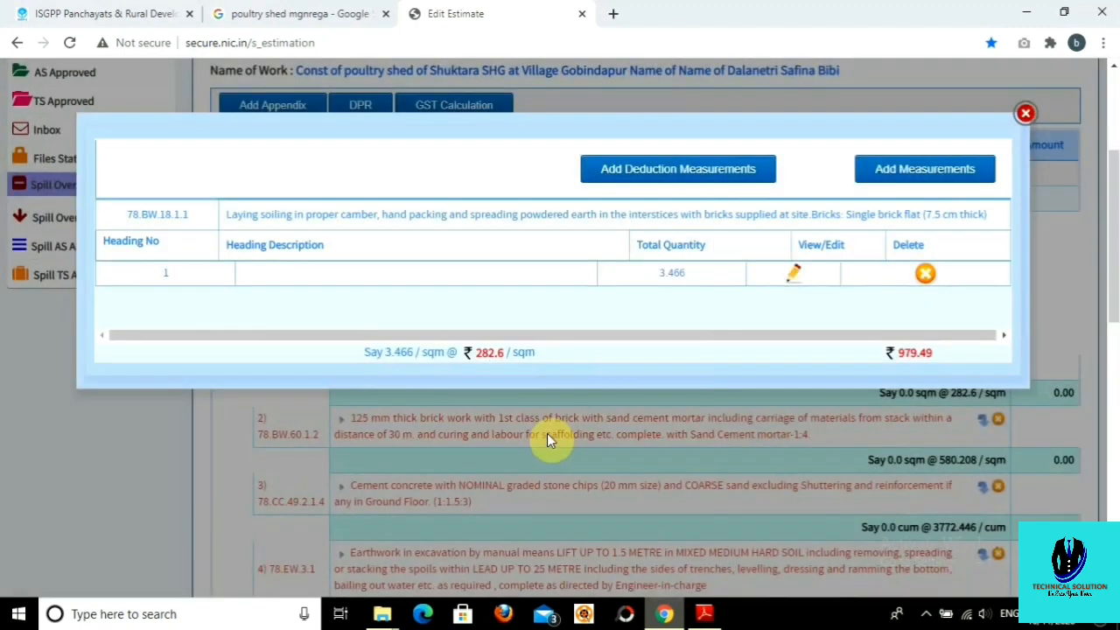
pyautogui.click(1025, 113)
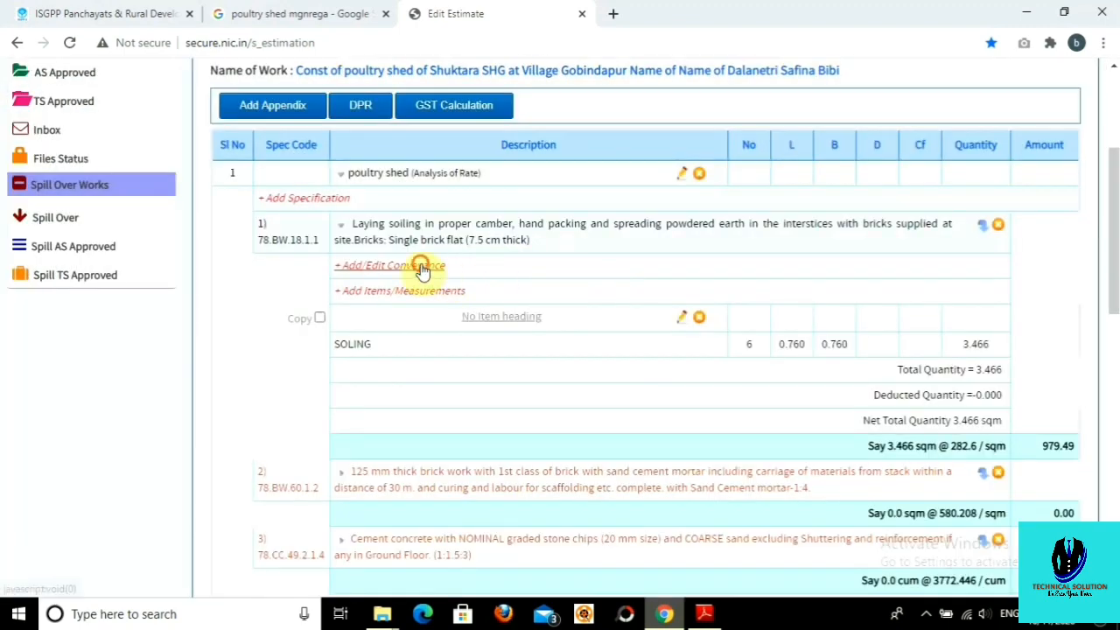
# Check the conveyance options for the brick soling specification 78.BW.18.1.1, then close them and collapse the specification.
pyautogui.click(425, 265)
pyautogui.click(778, 164)
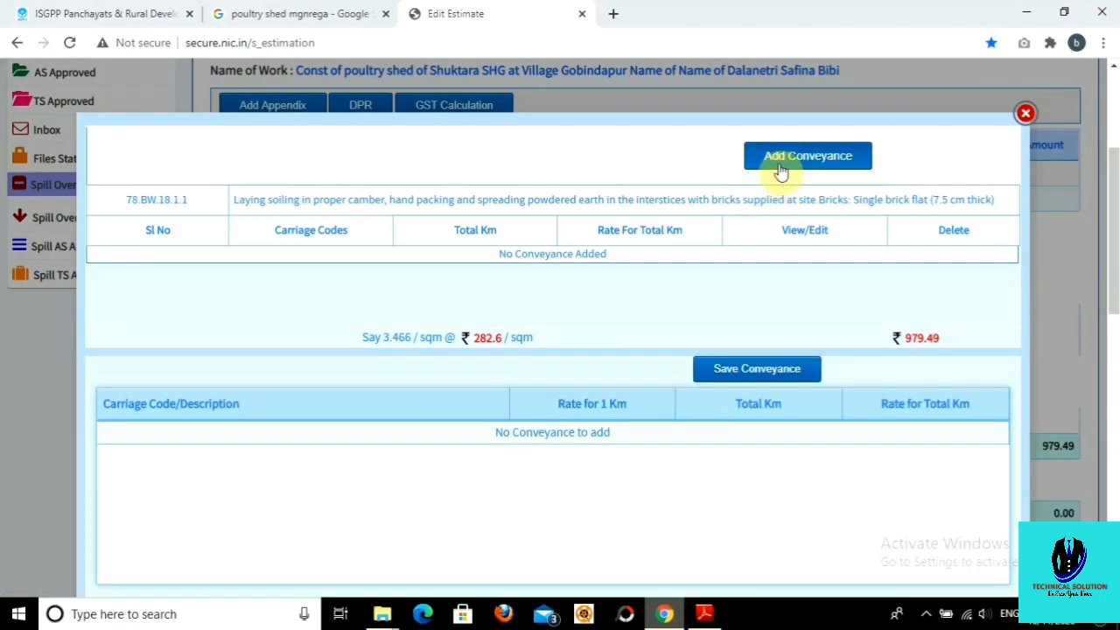
pyautogui.click(1025, 113)
pyautogui.click(521, 235)
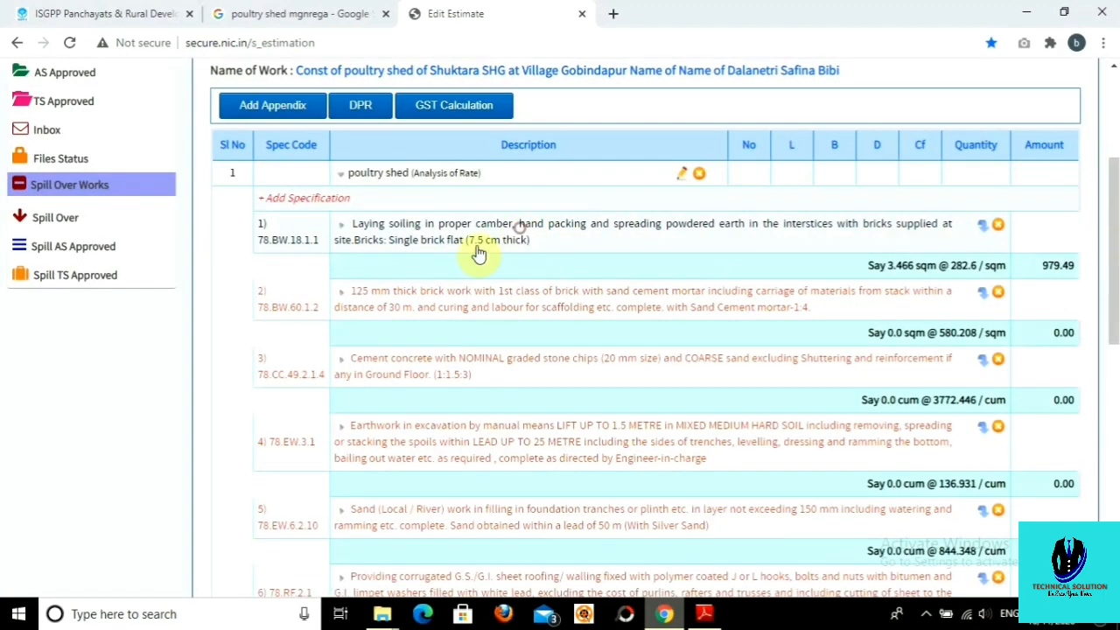
# Enter a BRICKWORK measurement for specification 78.BW.60.1.2 with number 1, length 13.5 and depth 0.3, leaving the breadth empty.
pyautogui.click(430, 302)
pyautogui.click(425, 358)
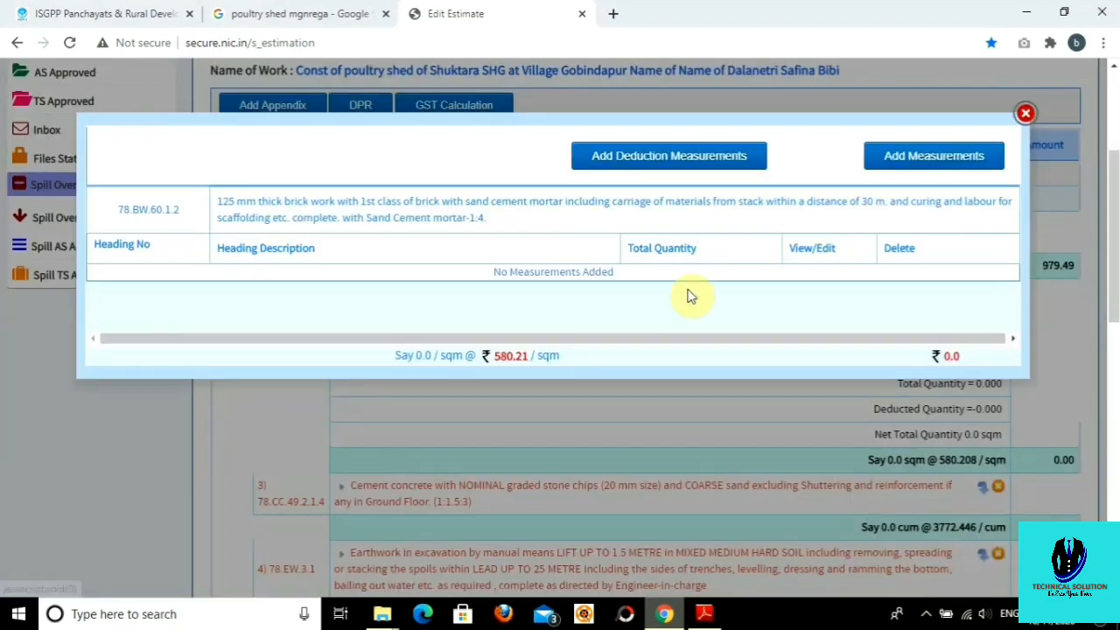
pyautogui.click(907, 173)
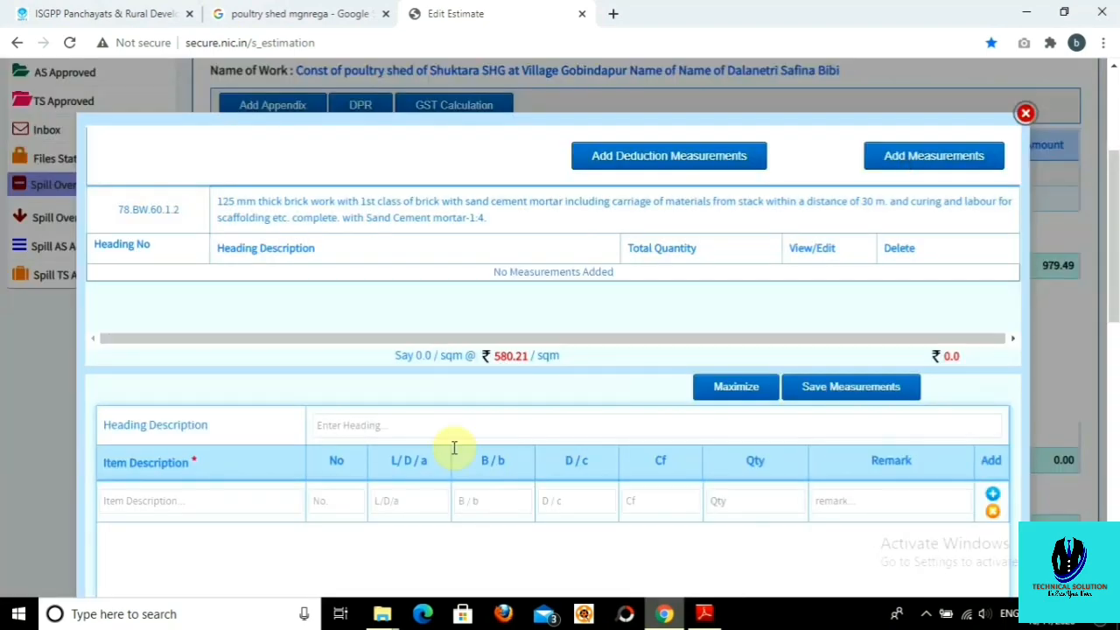
pyautogui.click(264, 506)
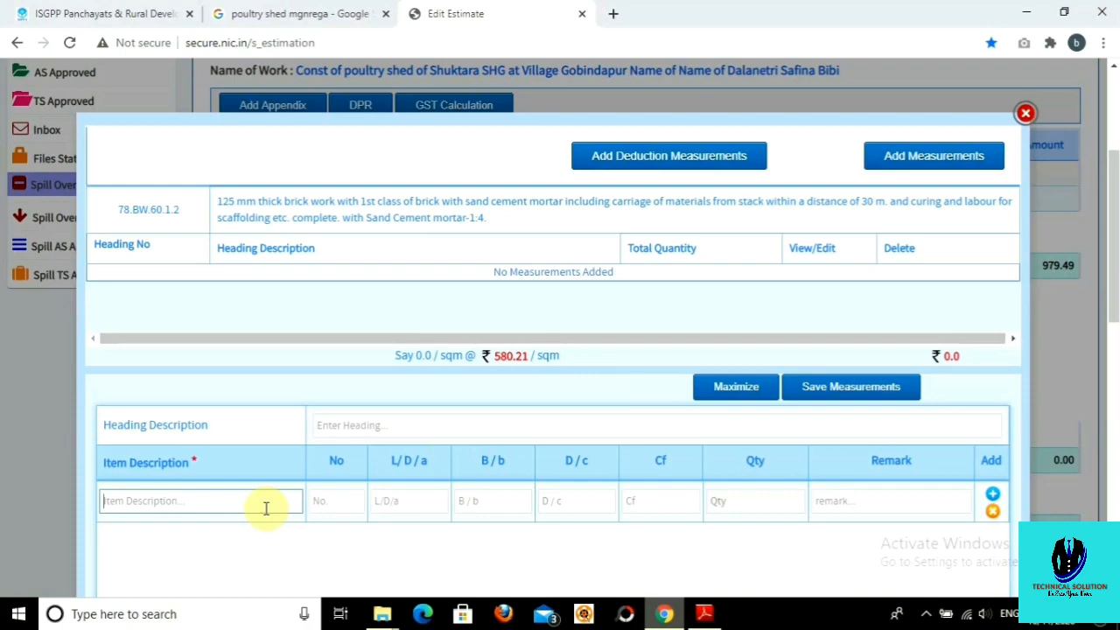
pyautogui.write('BRICKWORK')
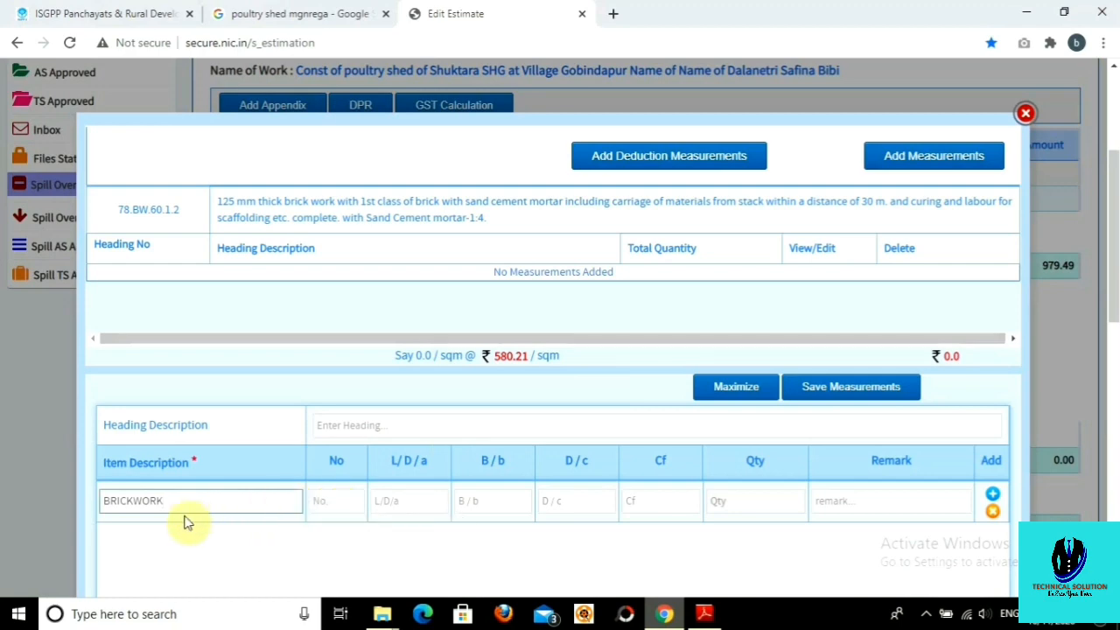
pyautogui.press('Tab')
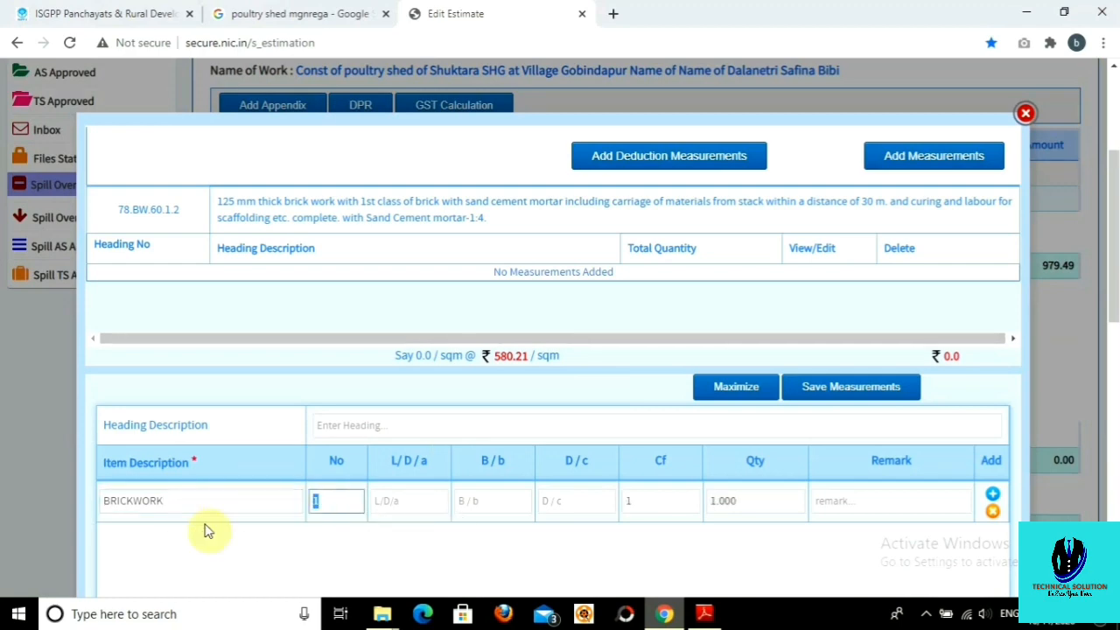
pyautogui.press('Tab')
pyautogui.write('13.5')
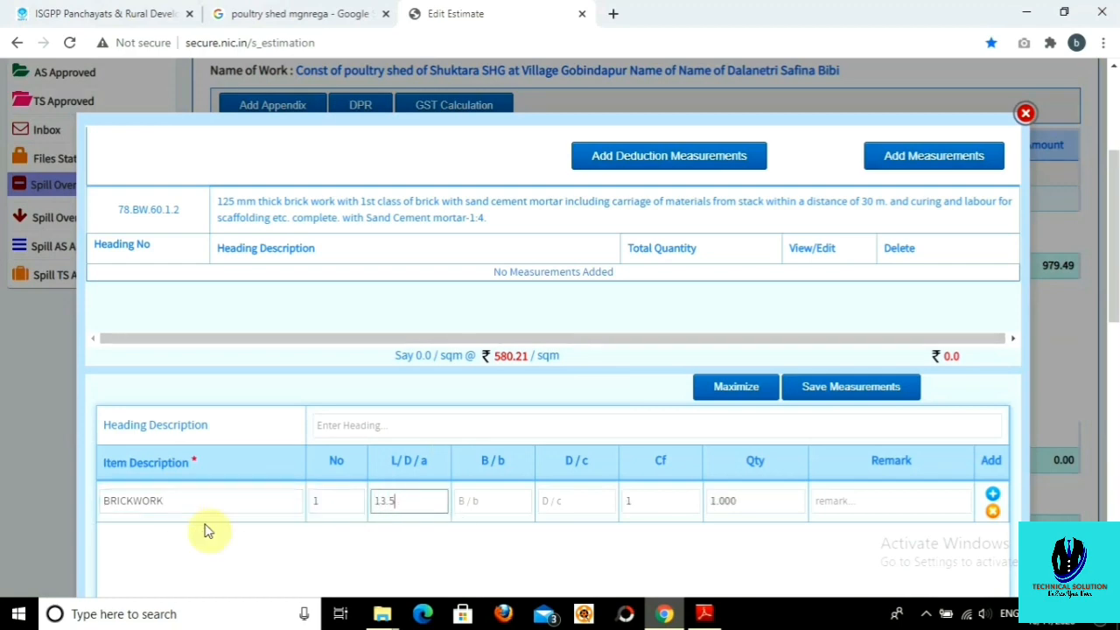
pyautogui.click(473, 503)
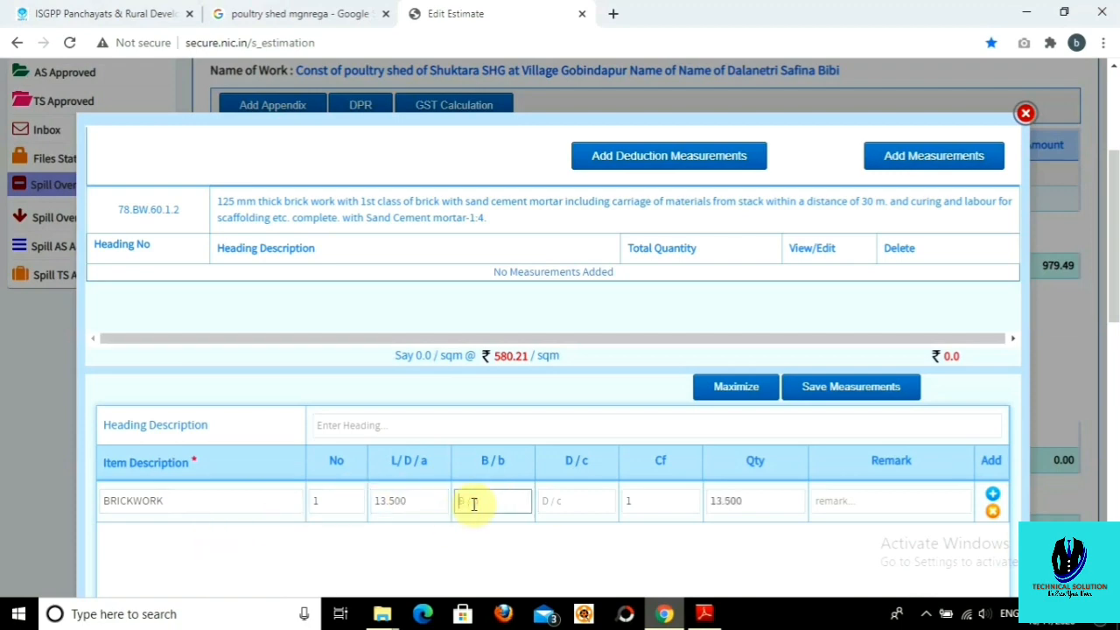
pyautogui.press('Tab')
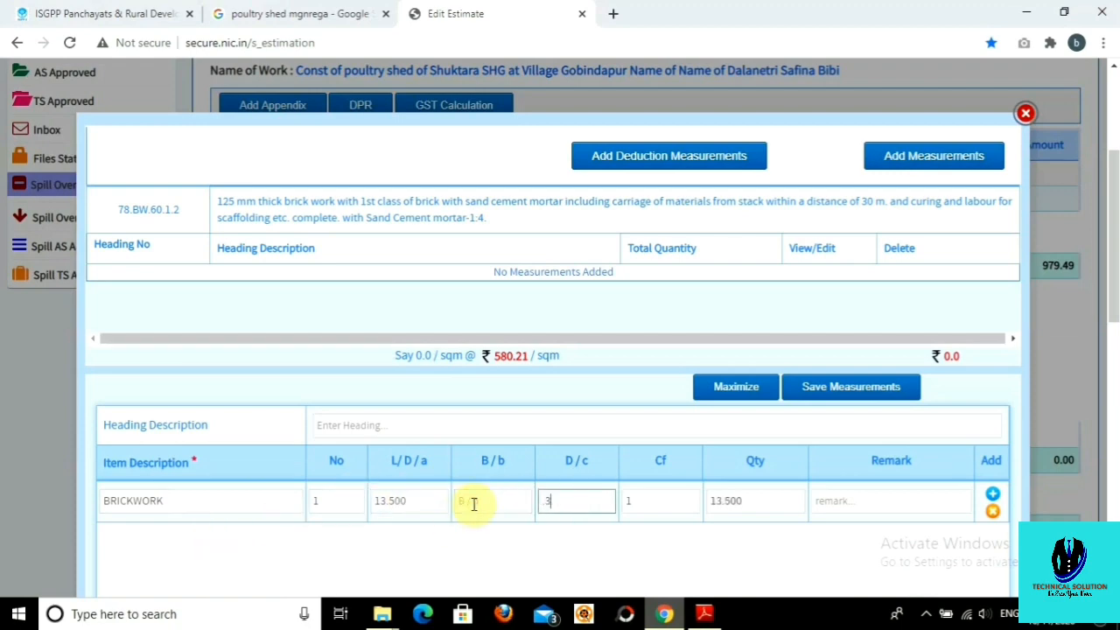
pyautogui.write('.3')
# Add a second brickwork measurement row with number 1, length 13.5 and depth 0.435.
pyautogui.press('Return')
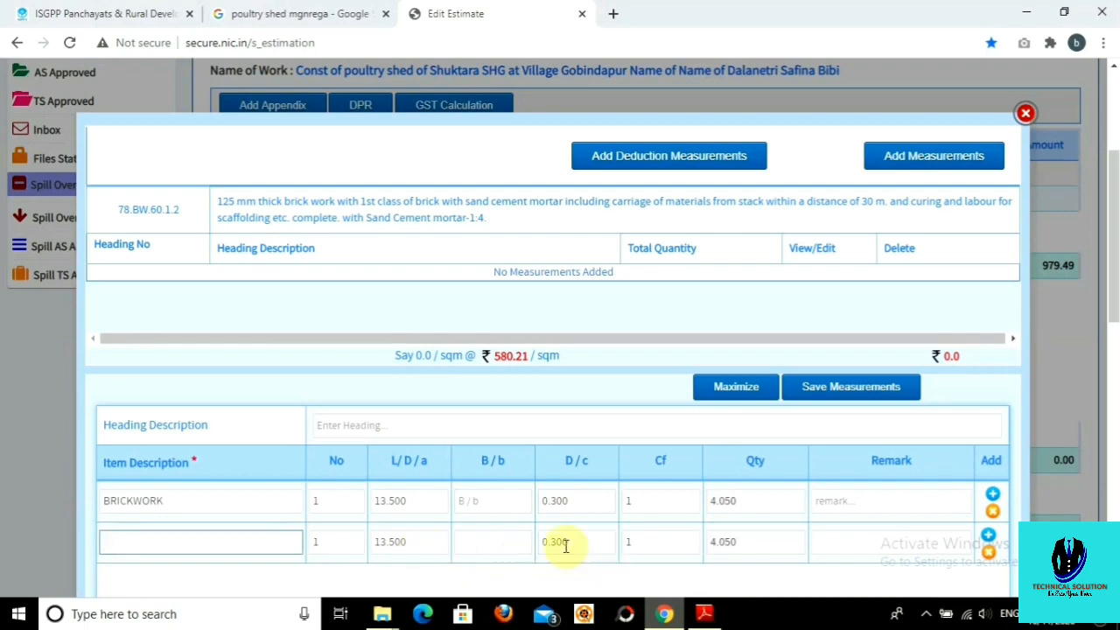
pyautogui.moveTo(580, 539); pyautogui.dragTo(525, 547)
pyautogui.press('BackSpace')
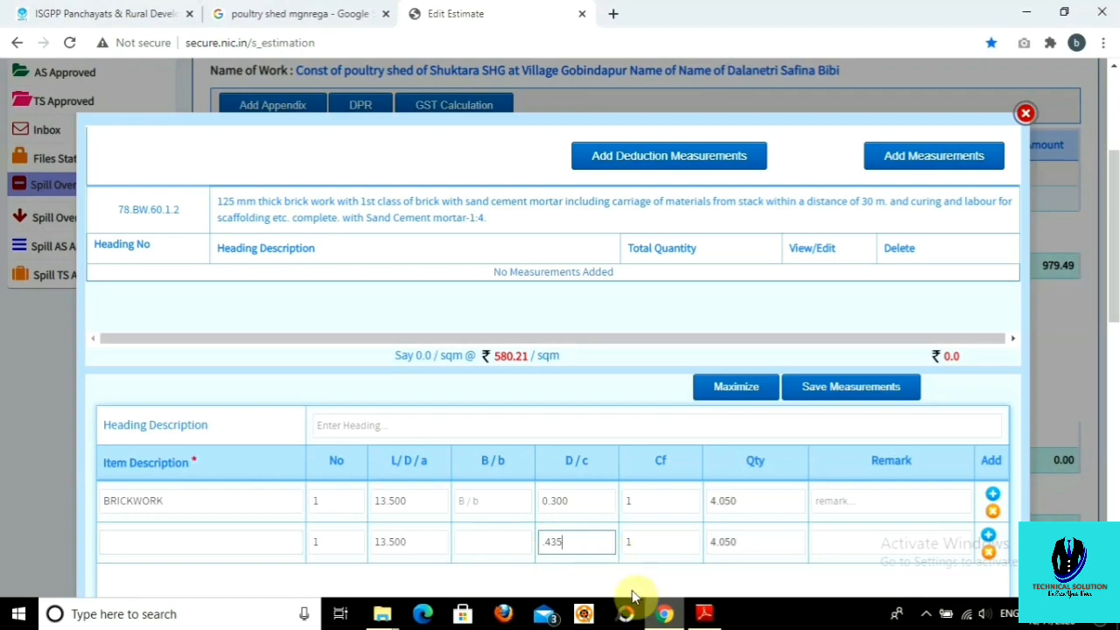
# Check the brickwork dimensions in the POULTRY FINAL.pdf drawing in Adobe Reader, then return to the estimate in Chrome.
pyautogui.click(705, 613)
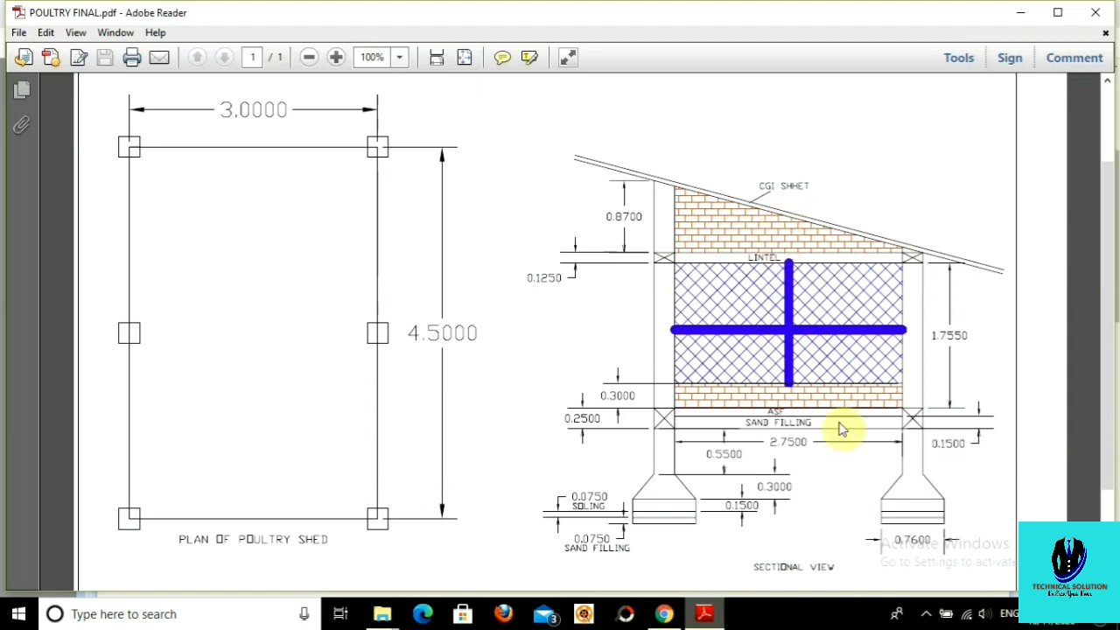
pyautogui.click(665, 613)
pyautogui.click(485, 434)
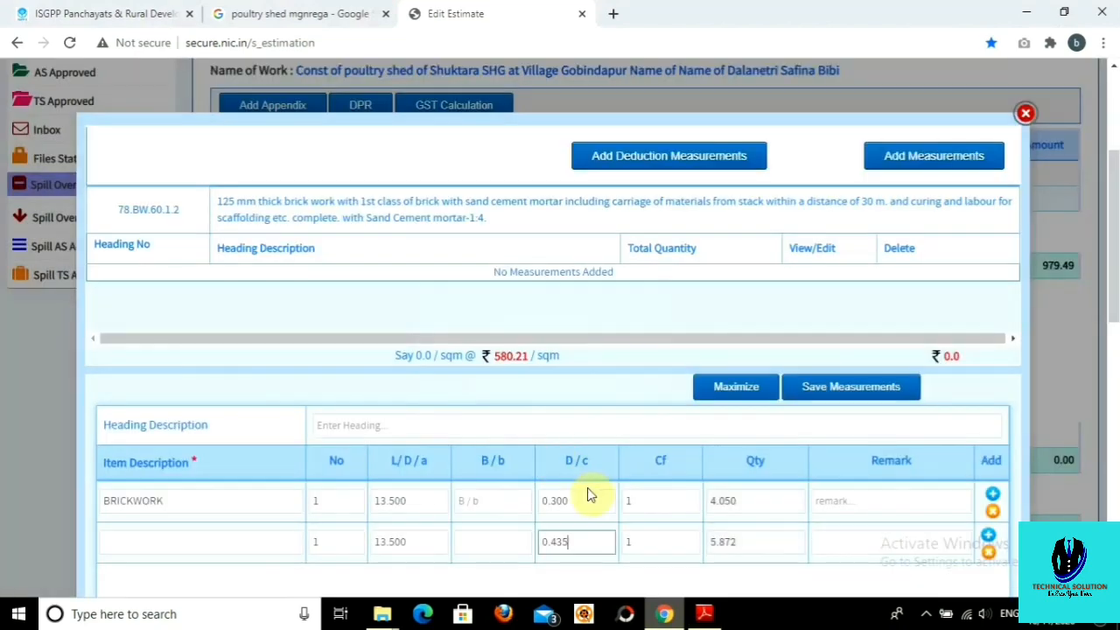
# Save the brickwork measurements and return to the estimate.
pyautogui.scroll(-1, 509, 486)
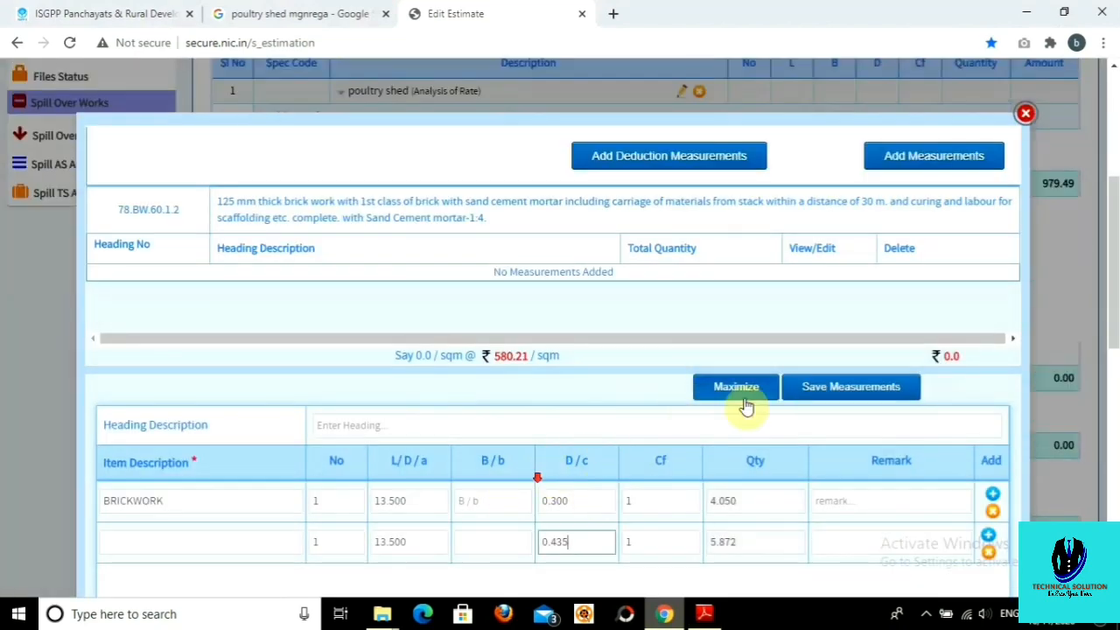
pyautogui.click(826, 385)
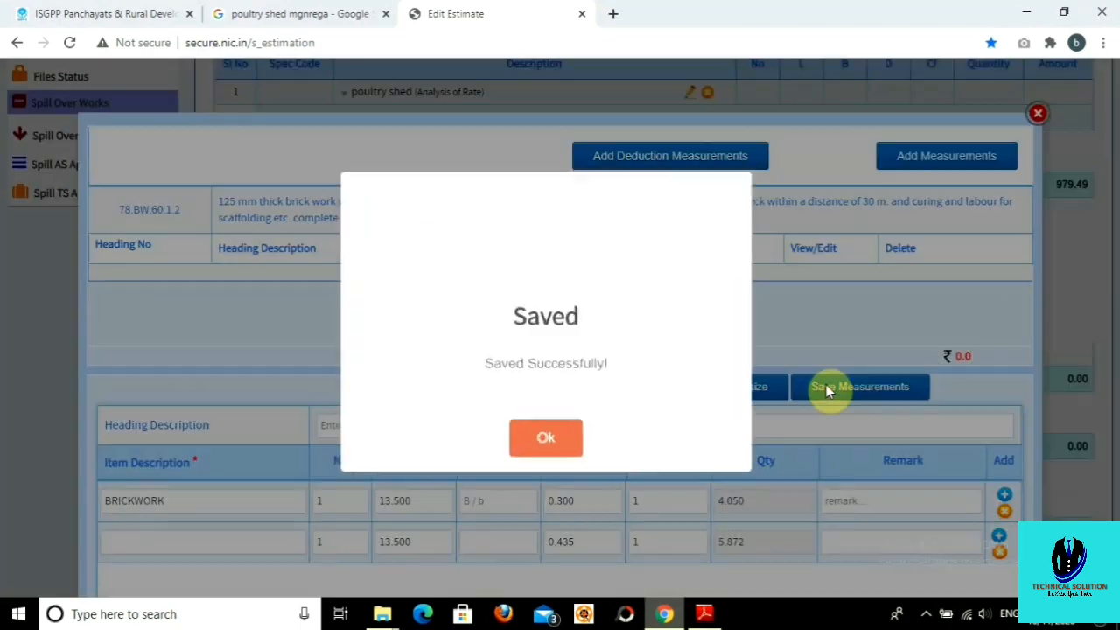
pyautogui.click(545, 432)
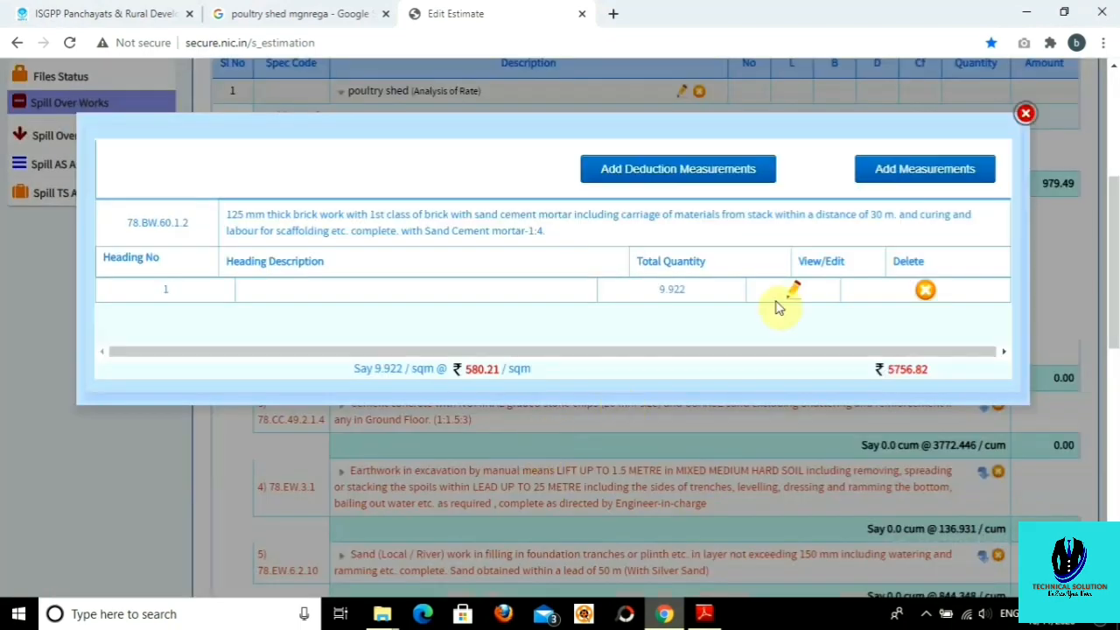
pyautogui.click(1024, 113)
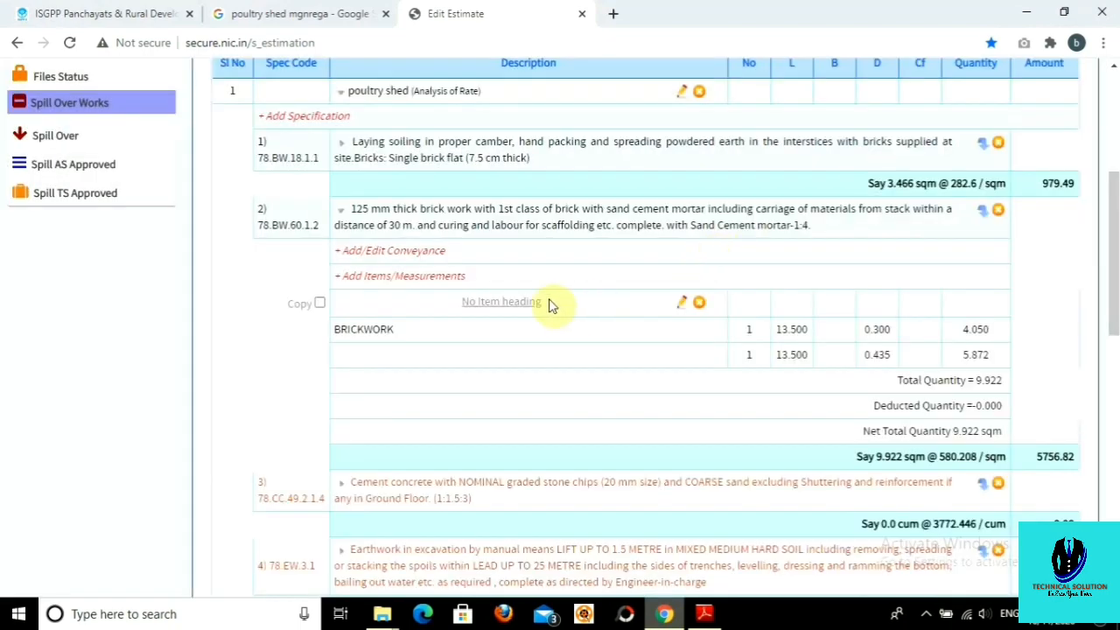
# Add and save a 15 km conveyance for stone aggregate below 40 mm on the cement concrete specification 78.CC.49.2.1.4.
pyautogui.click(465, 224)
pyautogui.click(420, 292)
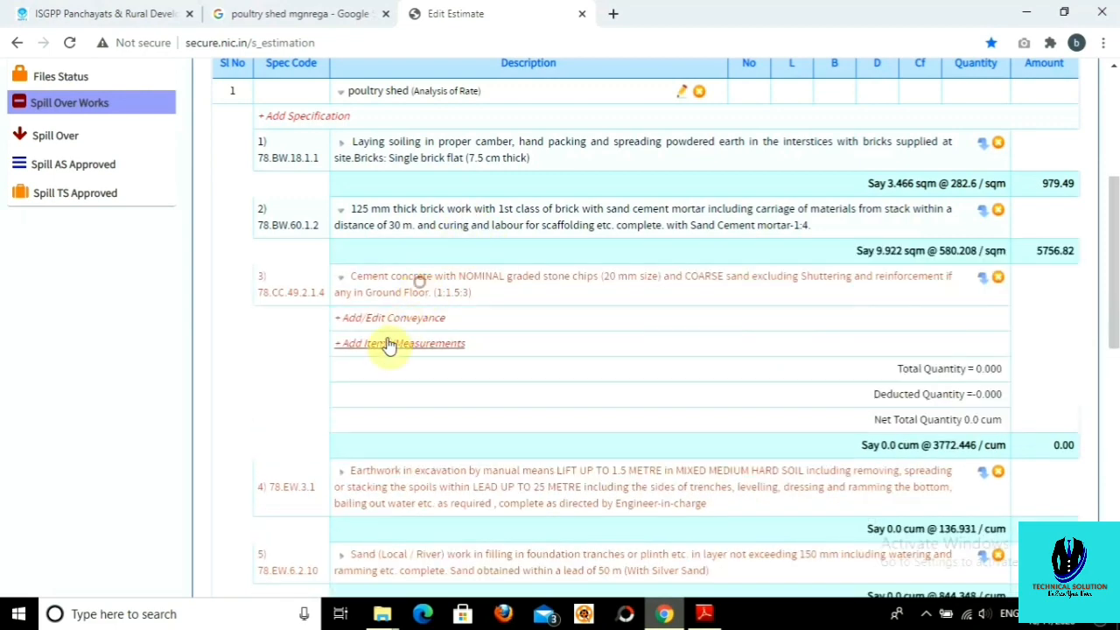
pyautogui.click(399, 316)
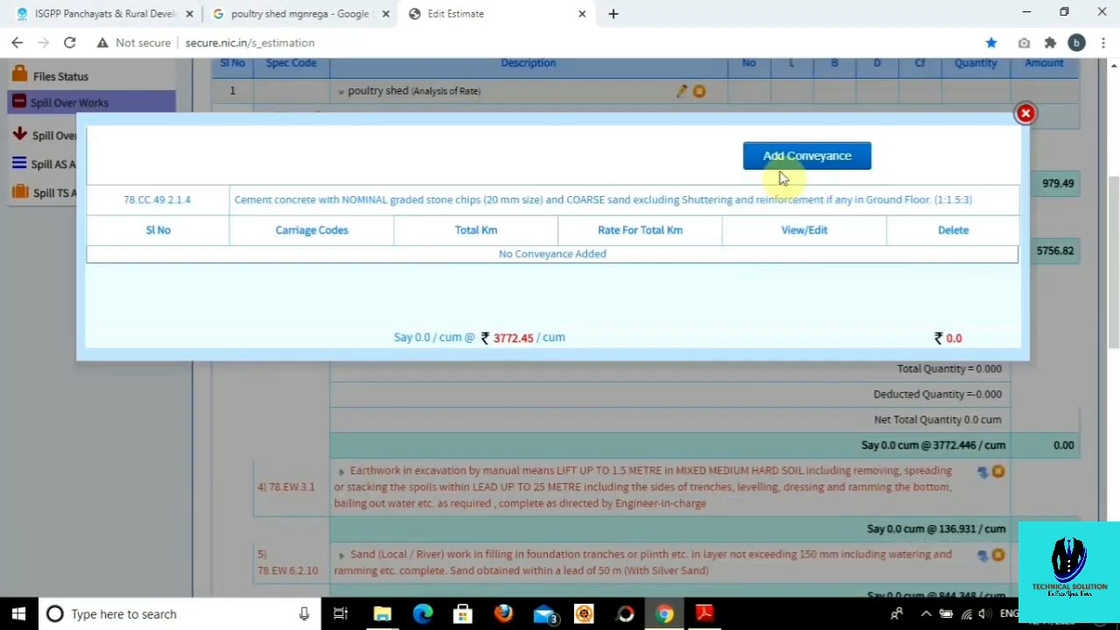
pyautogui.click(785, 159)
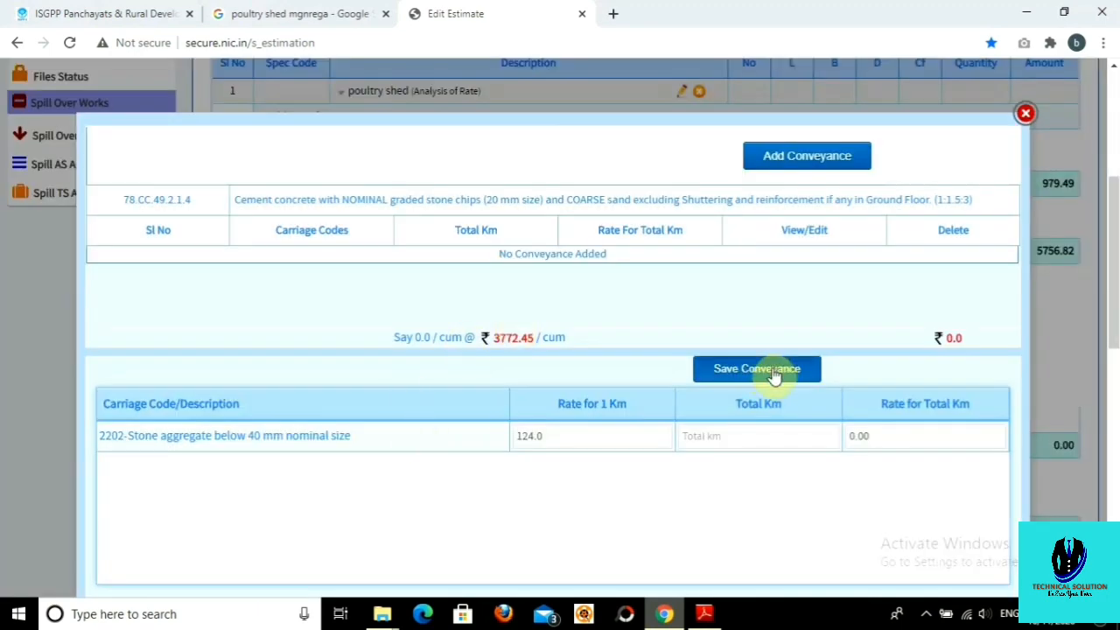
pyautogui.click(734, 427)
pyautogui.write('15')
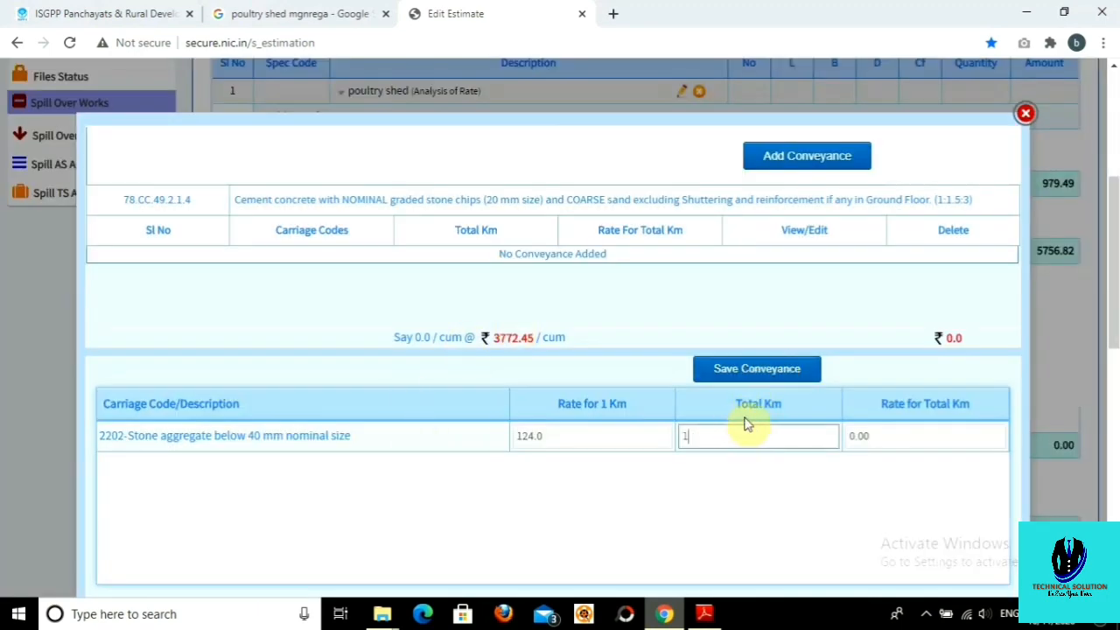
pyautogui.click(779, 369)
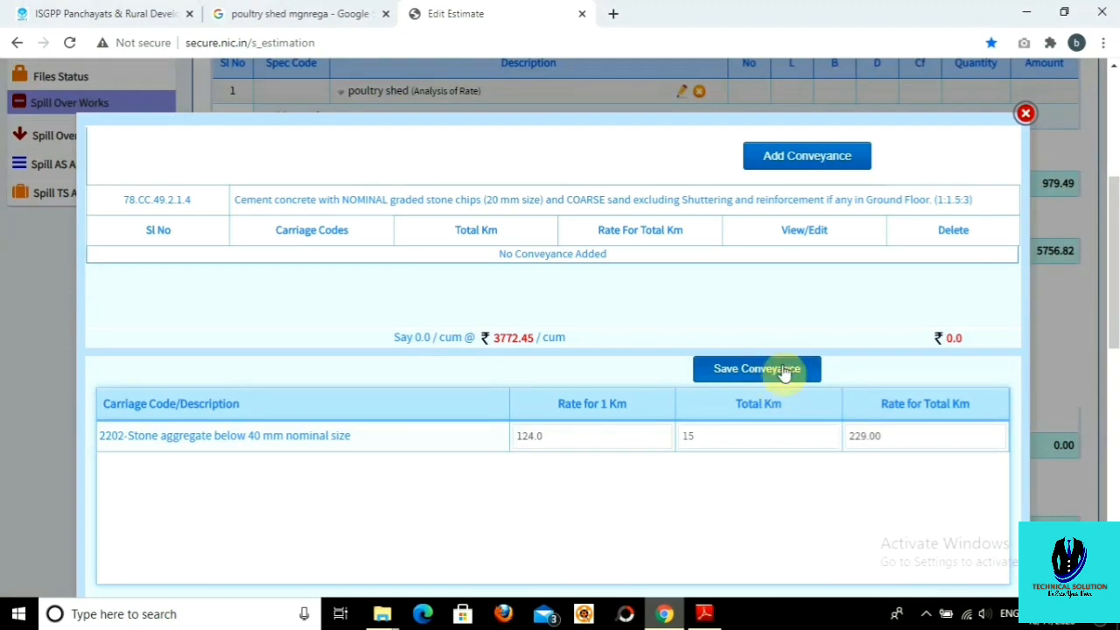
pyautogui.click(784, 371)
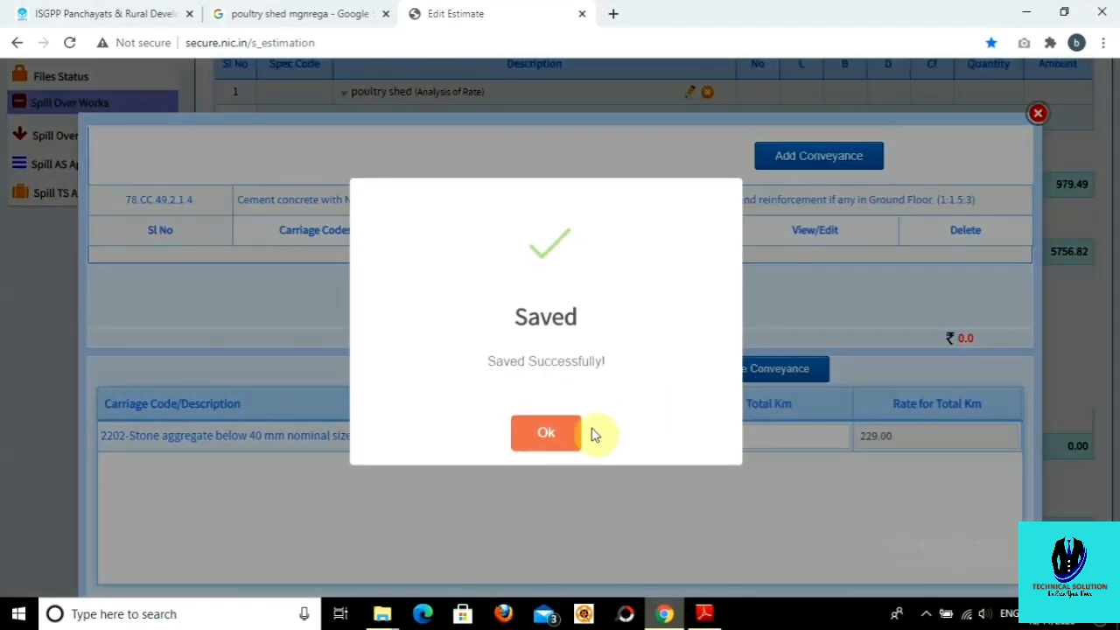
pyautogui.click(585, 430)
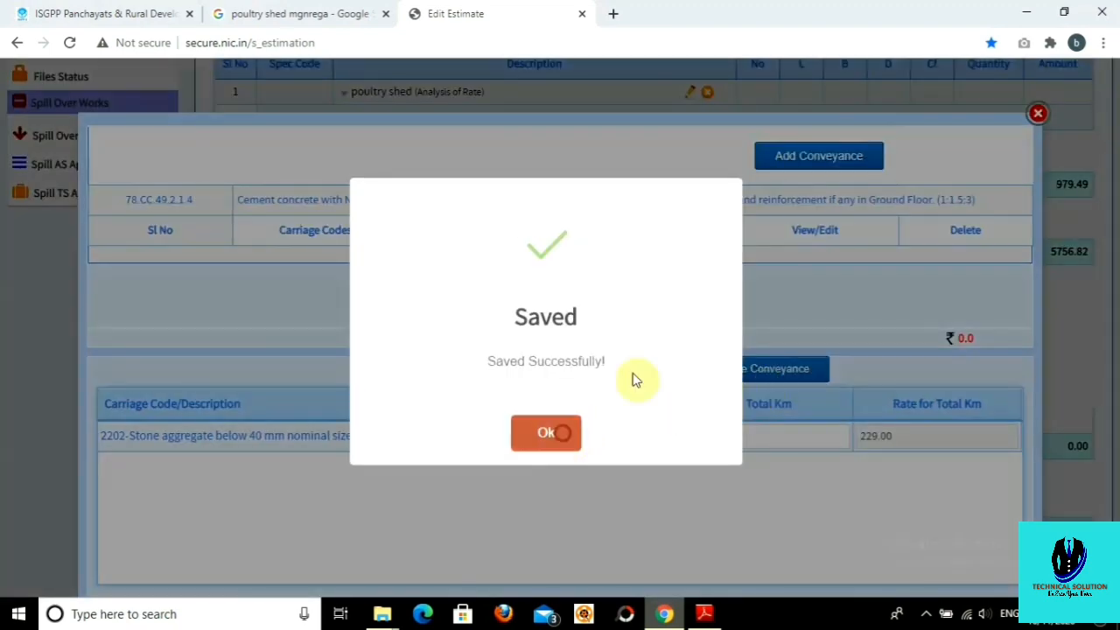
# Close the conveyance dialog and start adding measurements to the cement concrete specification 78.CC.49.2.1.4.
pyautogui.click(1024, 112)
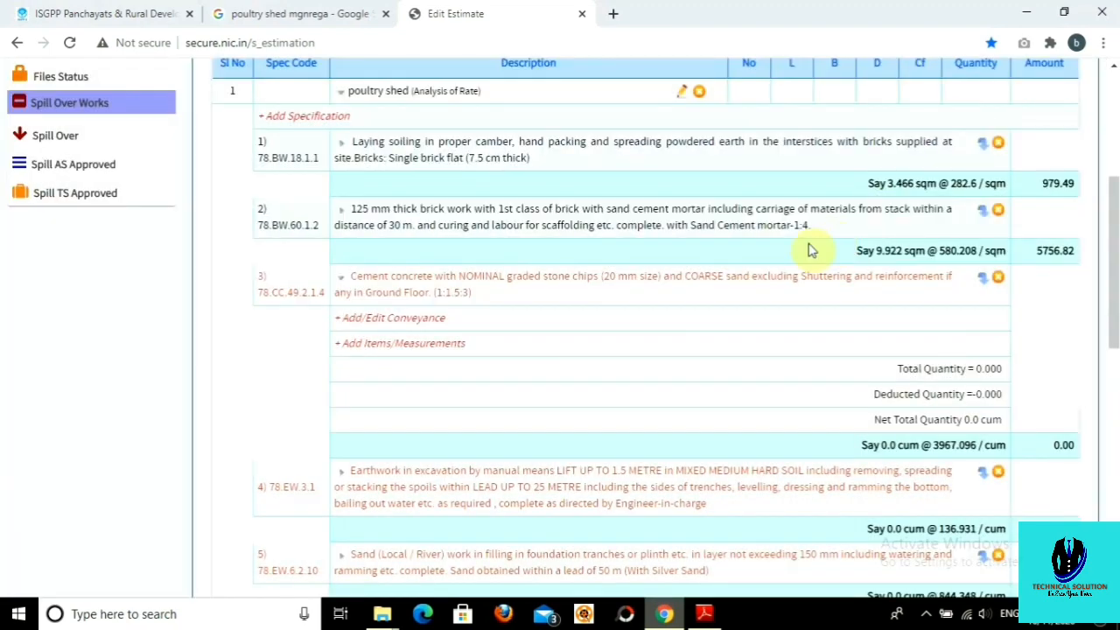
pyautogui.click(423, 344)
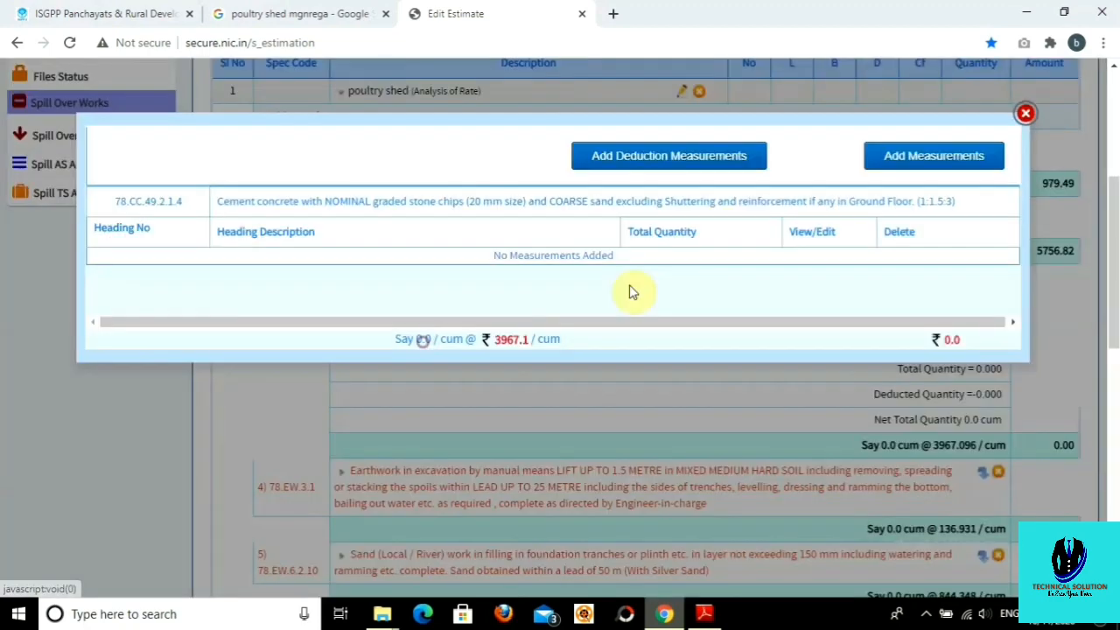
pyautogui.click(910, 155)
# Enter a first measurement row described as CONCRETE with number 6, length 0.76, breadth 0.76 and depth 0.15.
pyautogui.click(202, 490)
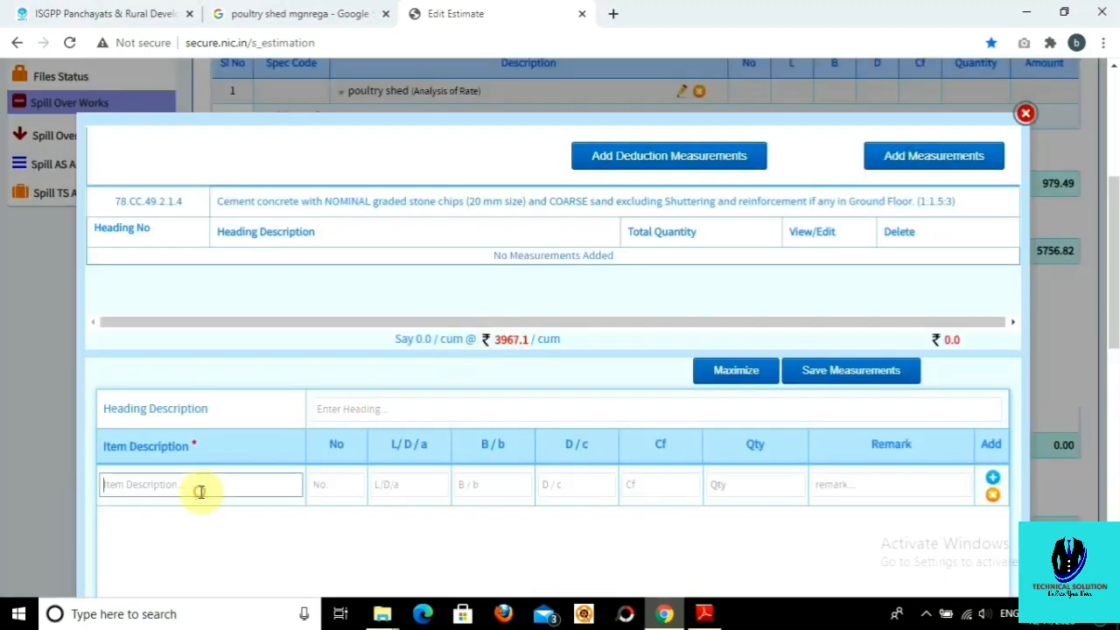
pyautogui.write('CONCRETE')
pyautogui.click(348, 483)
pyautogui.write('1')
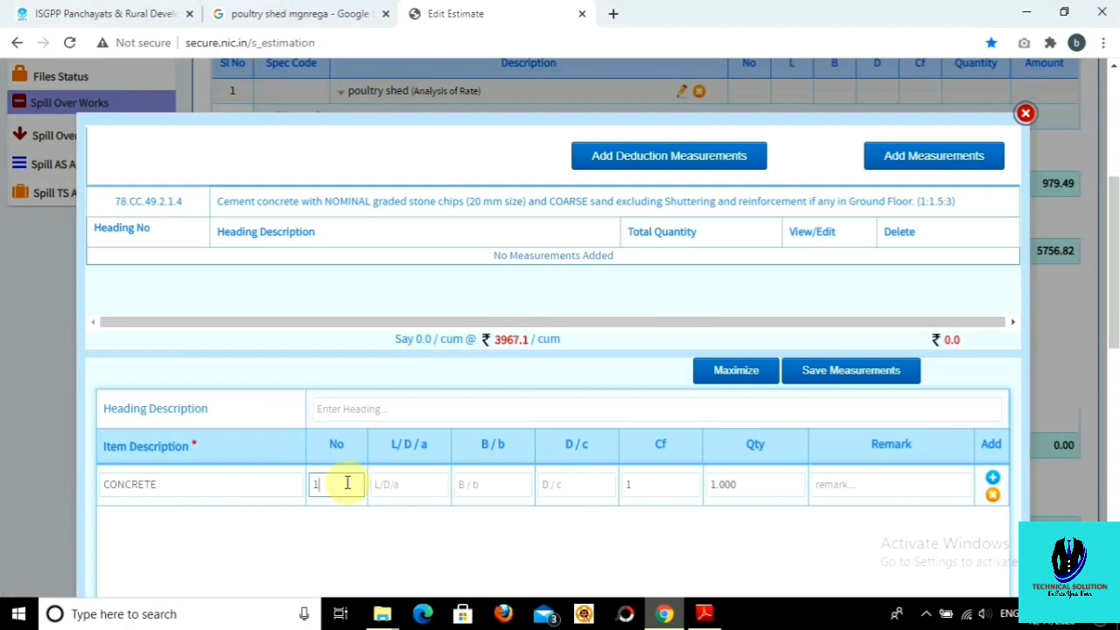
pyautogui.press('BackSpace')
pyautogui.press('Tab')
pyautogui.write('0.76')
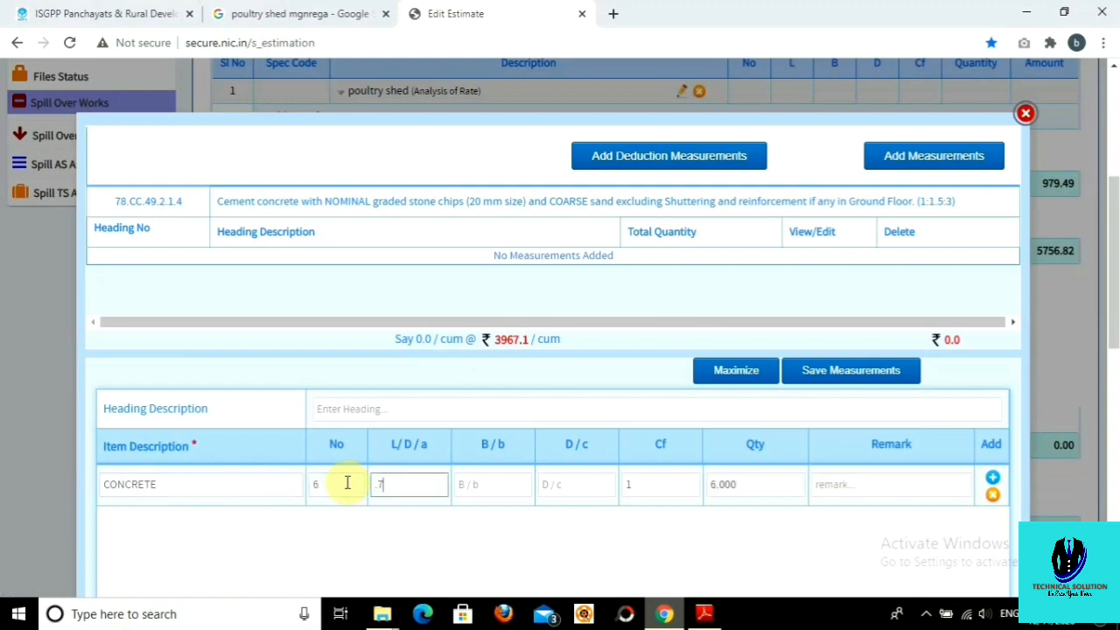
pyautogui.press('Tab')
pyautogui.write('.76')
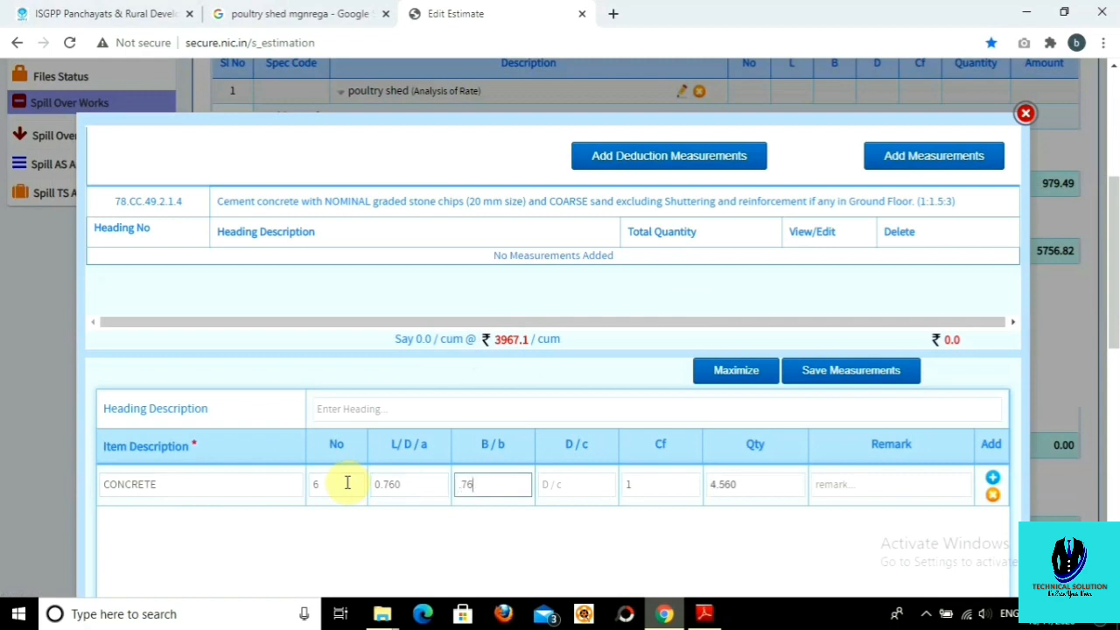
pyautogui.press('Tab')
pyautogui.write('.15')
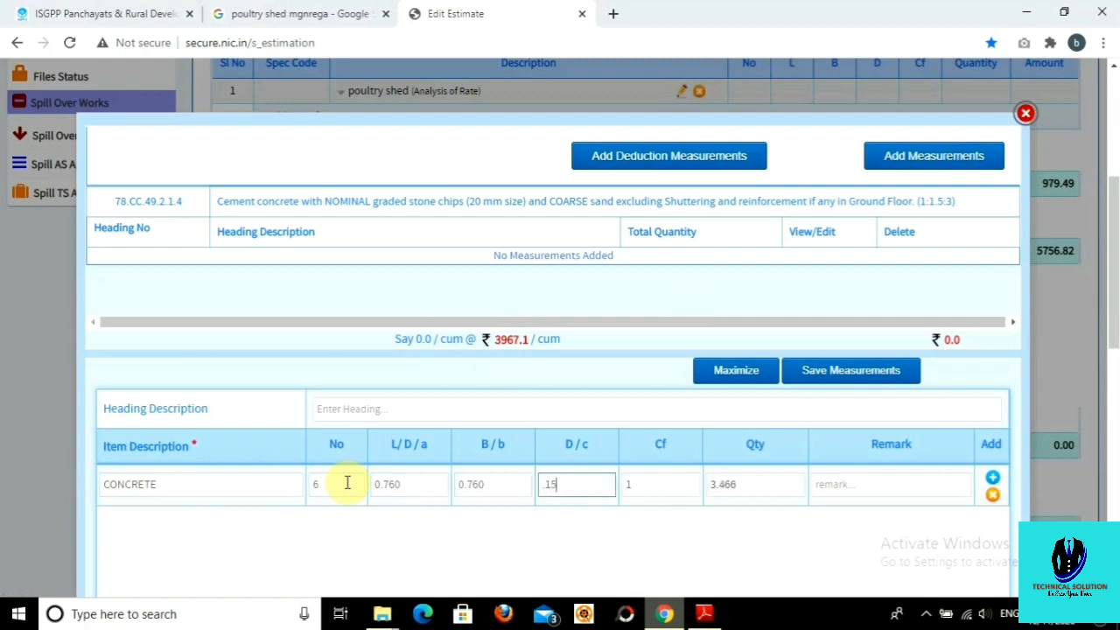
# Add a second concrete measurement row with number 6, length 0.505, breadth 0.505 and depth 0.3.
pyautogui.press('Tab')
pyautogui.press('Tab')
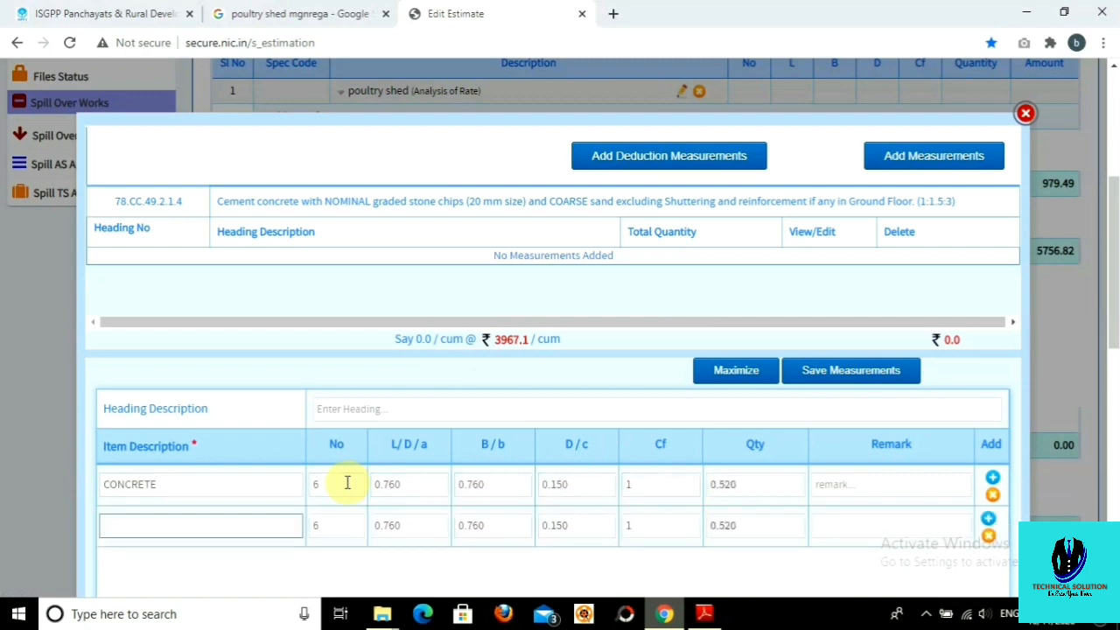
pyautogui.press('Tab')
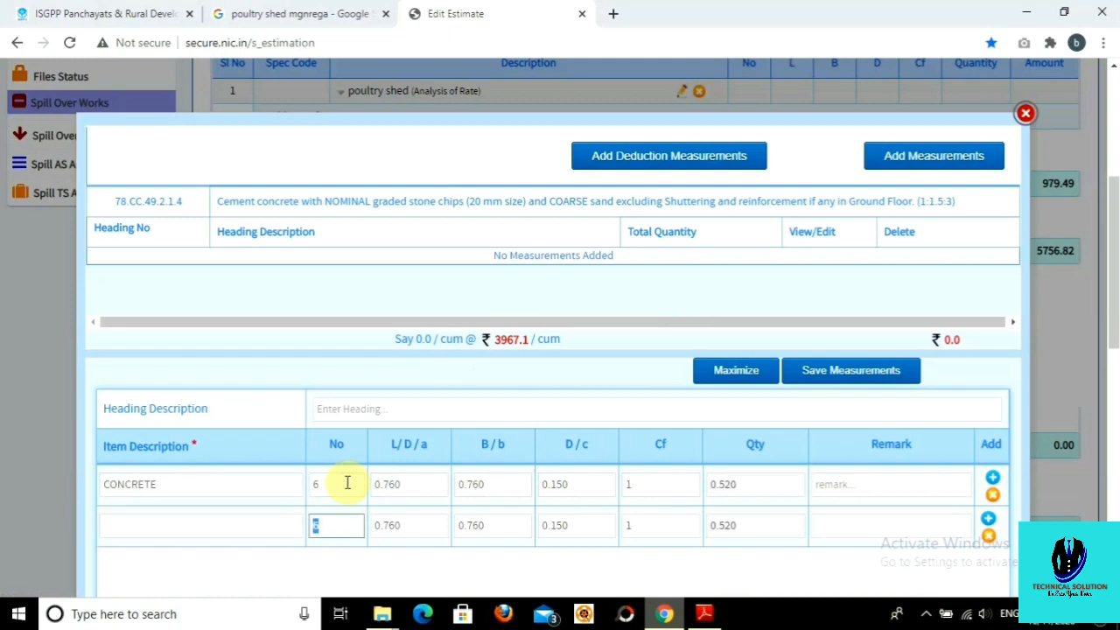
pyautogui.press('Tab')
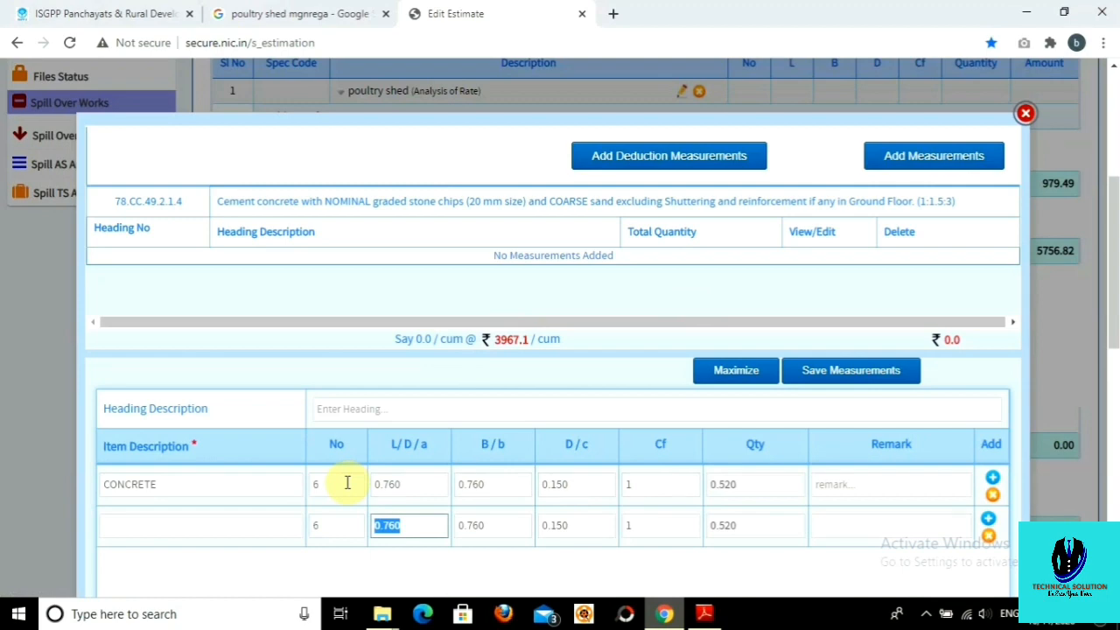
pyautogui.write('.505')
pyautogui.press('Tab')
pyautogui.press('BackSpace')
pyautogui.write('505')
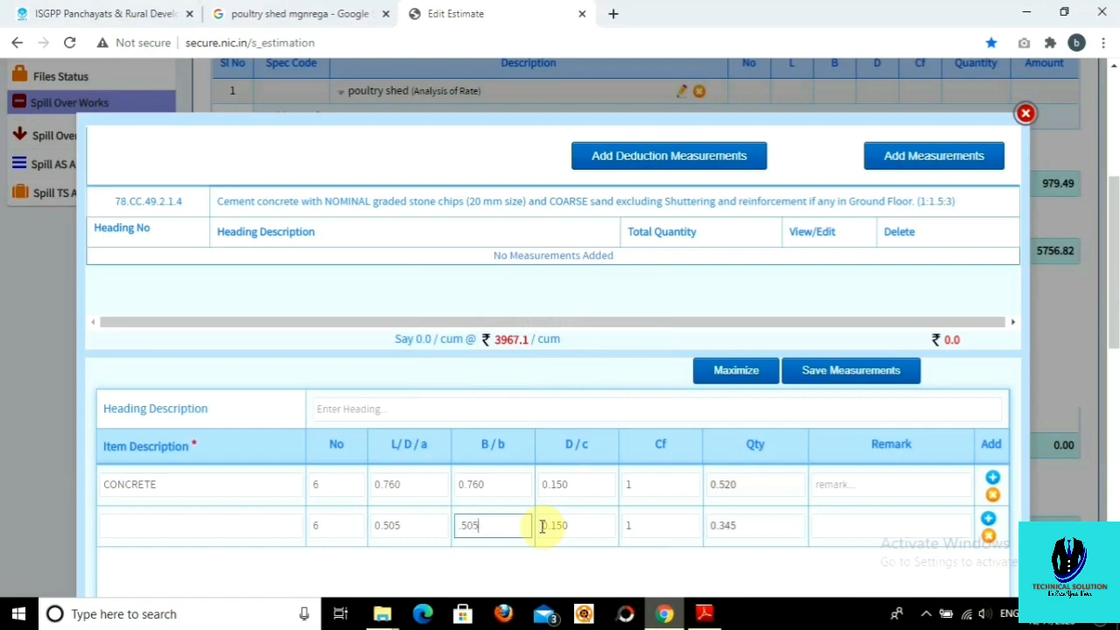
pyautogui.press('Tab')
pyautogui.press('BackSpace')
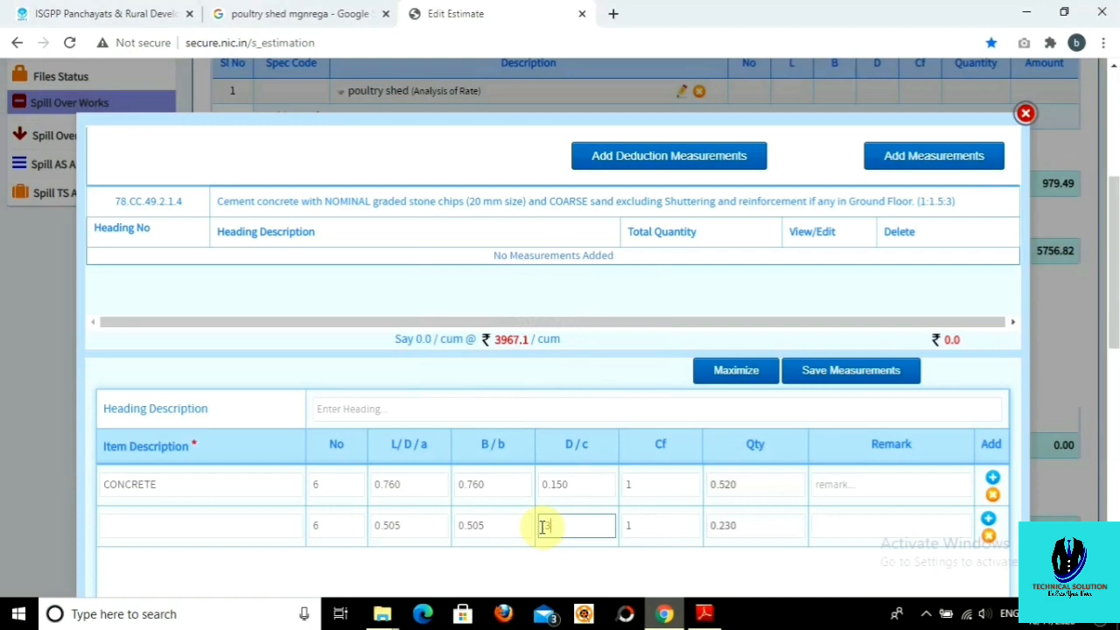
pyautogui.write('.3')
# Add a third concrete measurement row with number 3, length 2.68, breadth 0.25 and depth 0.25.
pyautogui.press('Return')
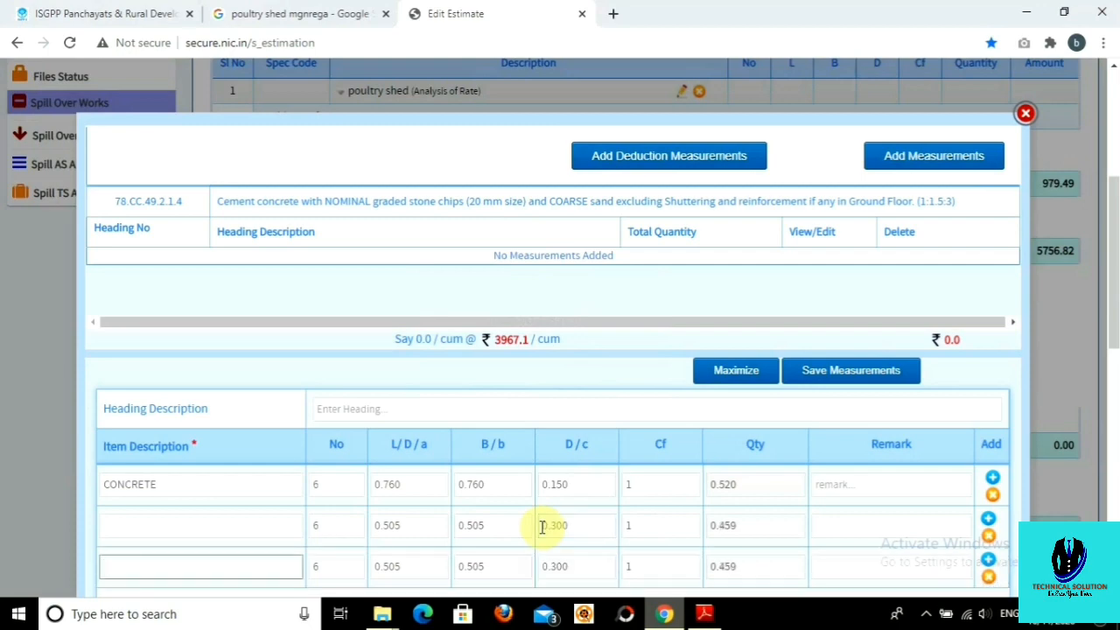
pyautogui.press('Tab')
pyautogui.write('3')
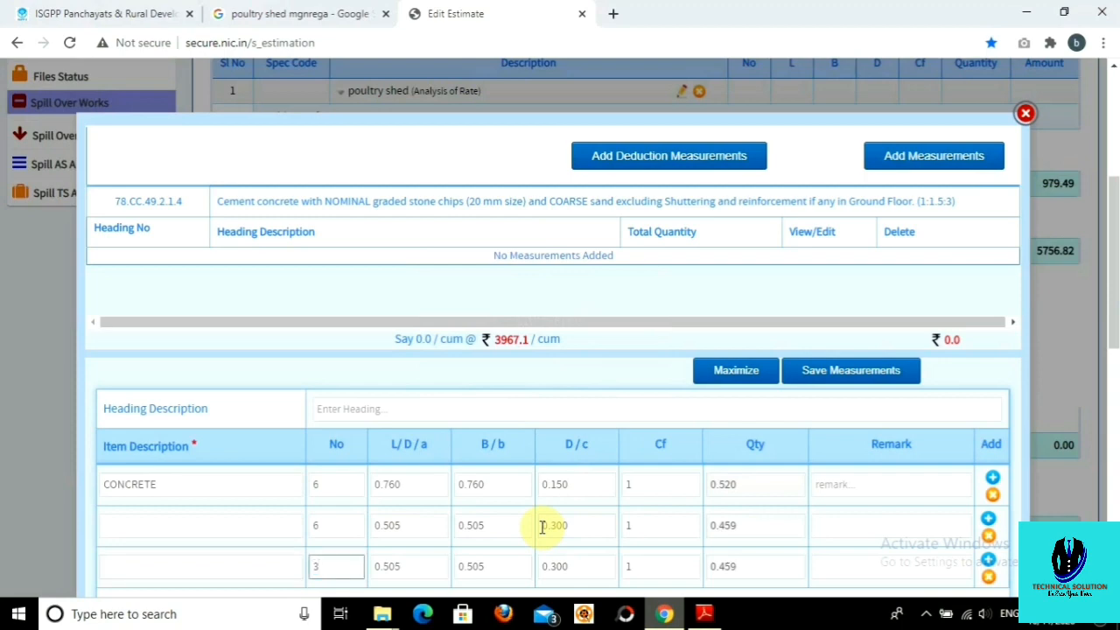
pyautogui.press('Tab')
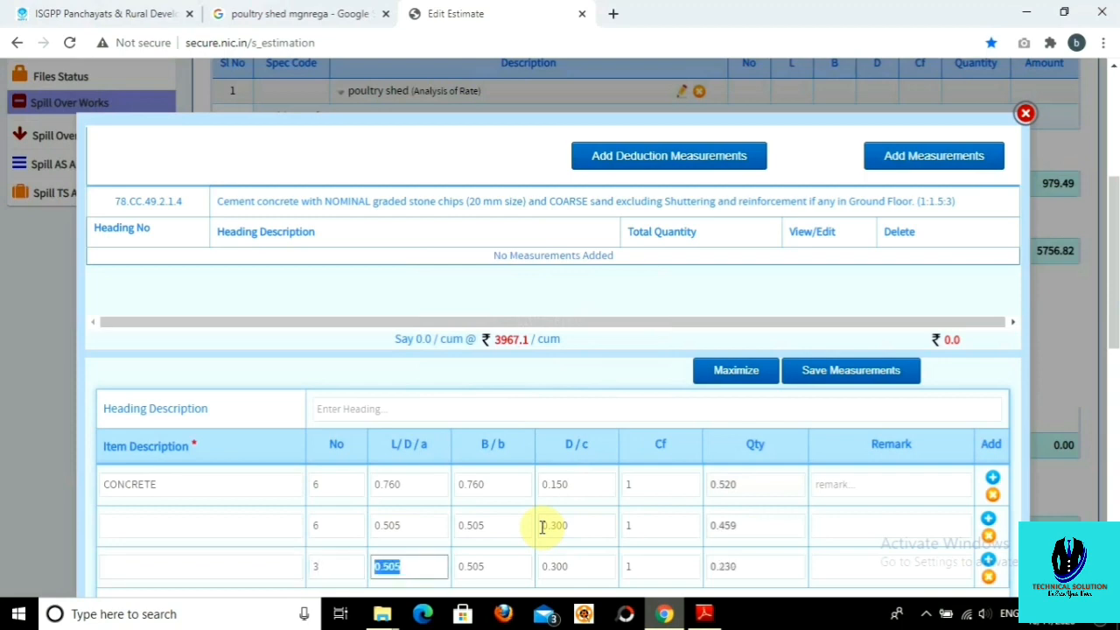
pyautogui.write('2.68')
pyautogui.press('Tab')
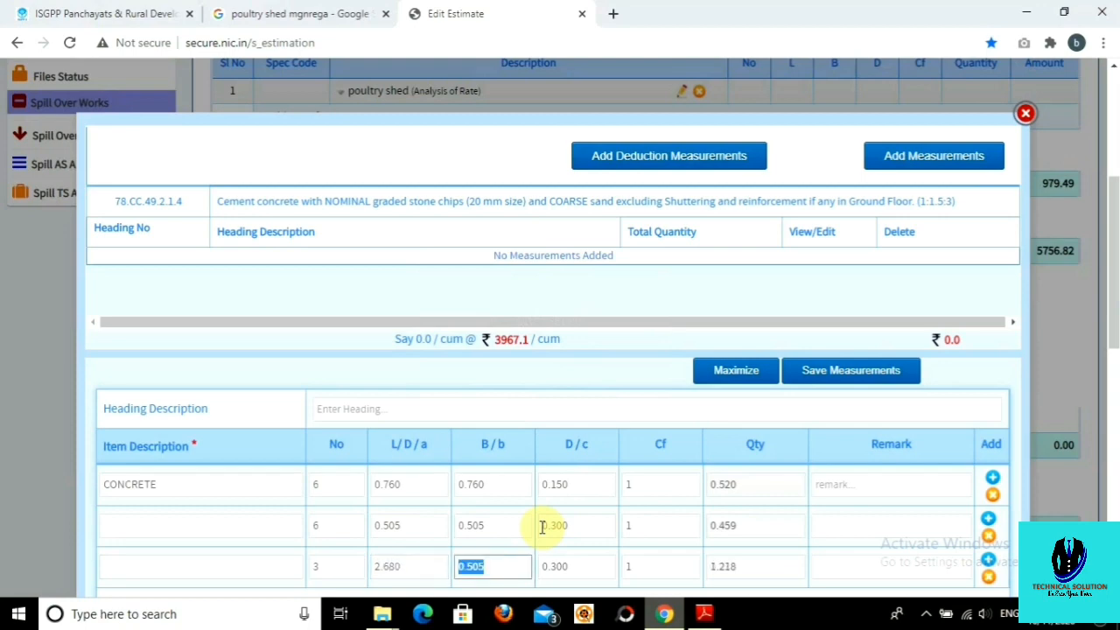
pyautogui.press('BackSpace')
pyautogui.write('.25')
pyautogui.press('Tab')
pyautogui.press('BackSpace')
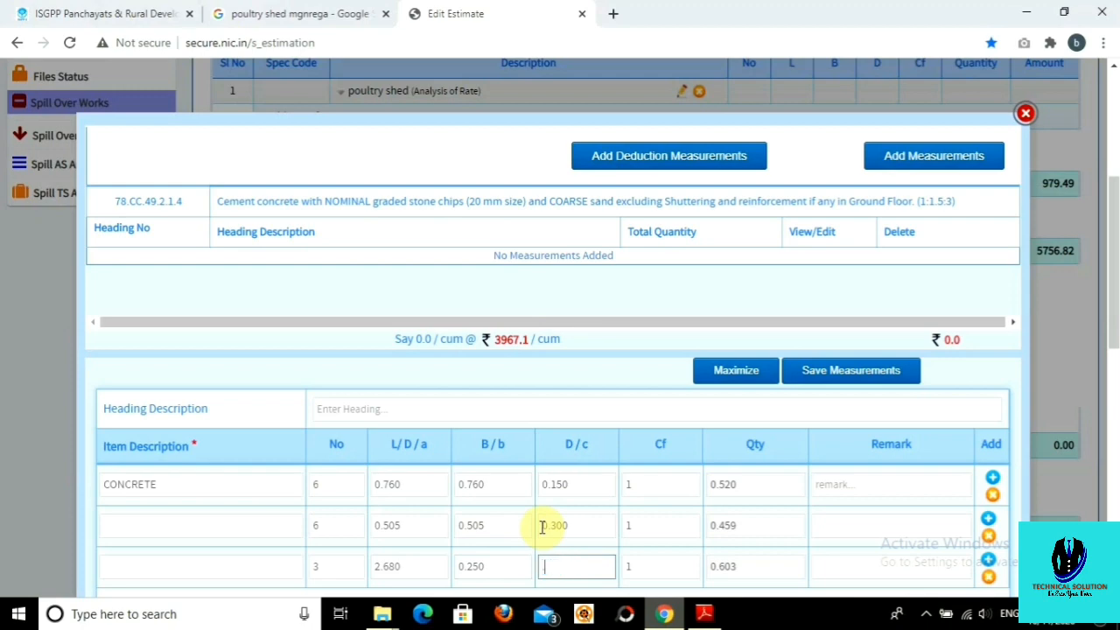
pyautogui.write('.25')
pyautogui.press('Tab')
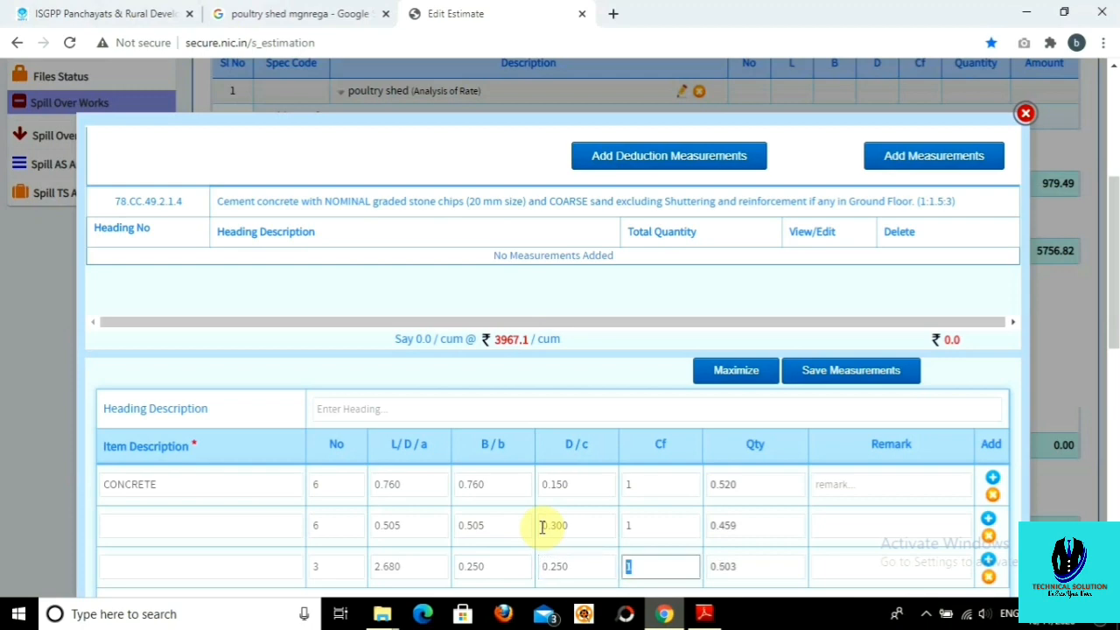
# Add a fourth concrete measurement row with number 3, length 0.25, breadth 0.25 and depth 2.555, maximizing the entry table.
pyautogui.press('Tab')
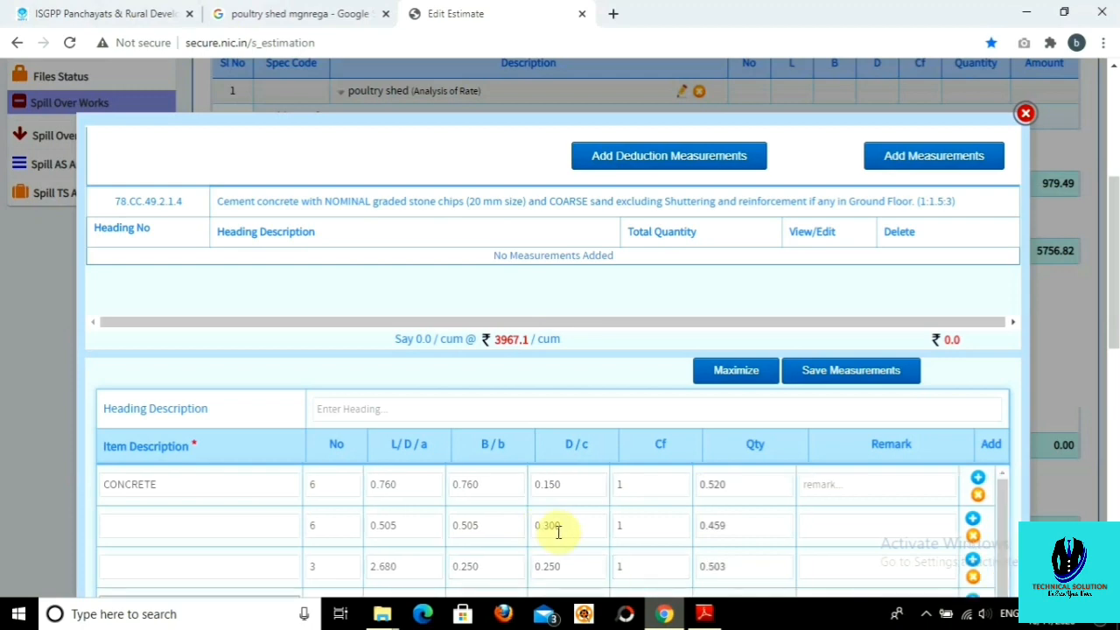
pyautogui.scroll(-1, 566, 530)
pyautogui.click(743, 370)
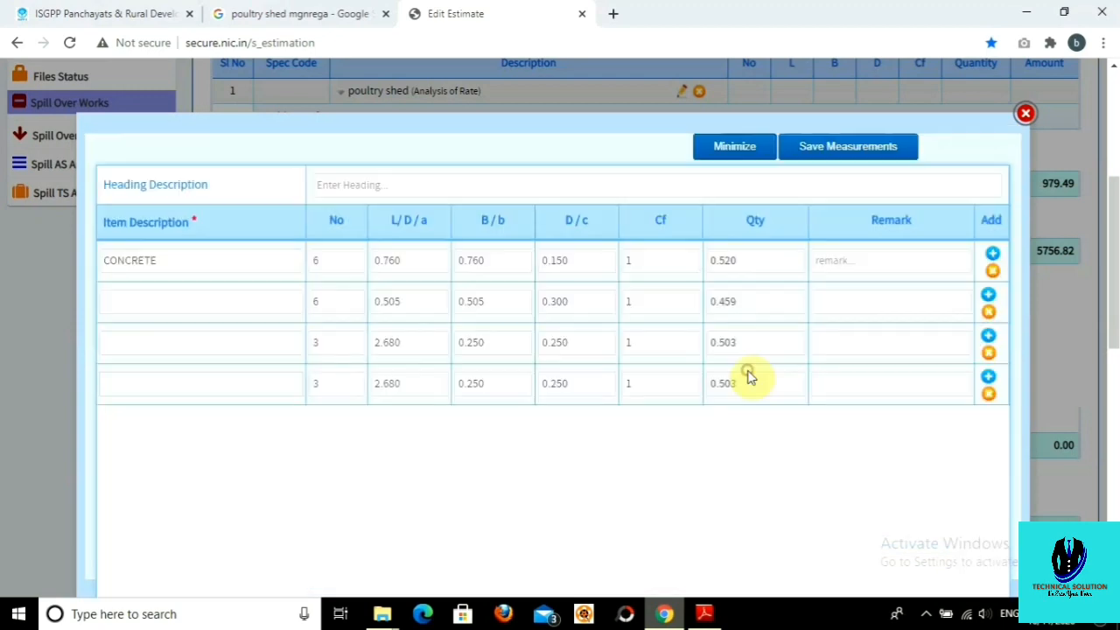
pyautogui.click(330, 385)
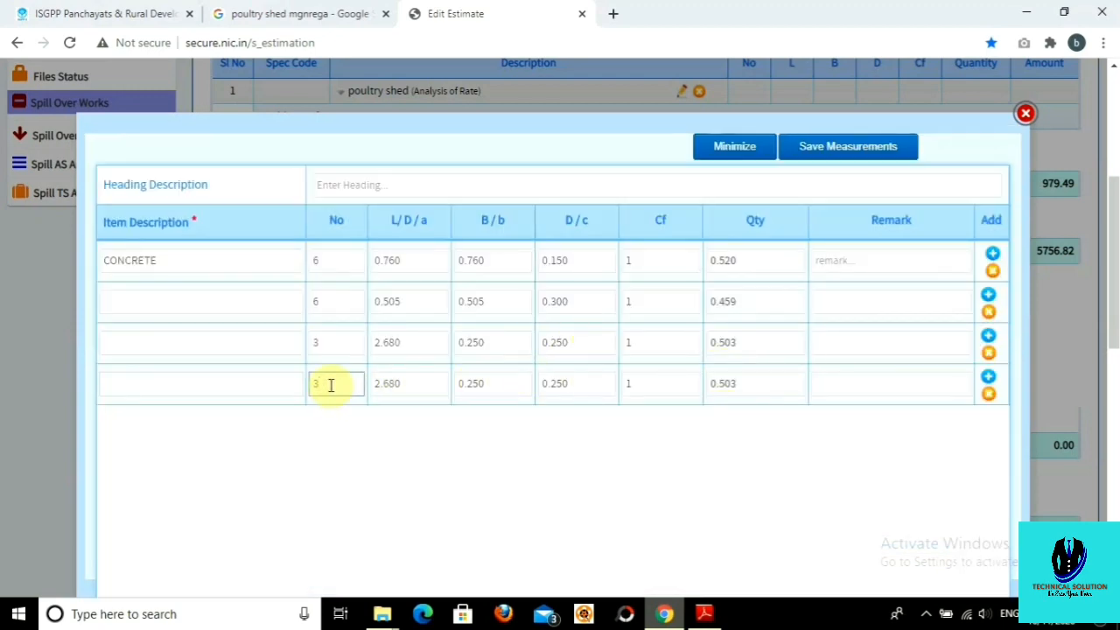
pyautogui.write('3')
pyautogui.press('Tab')
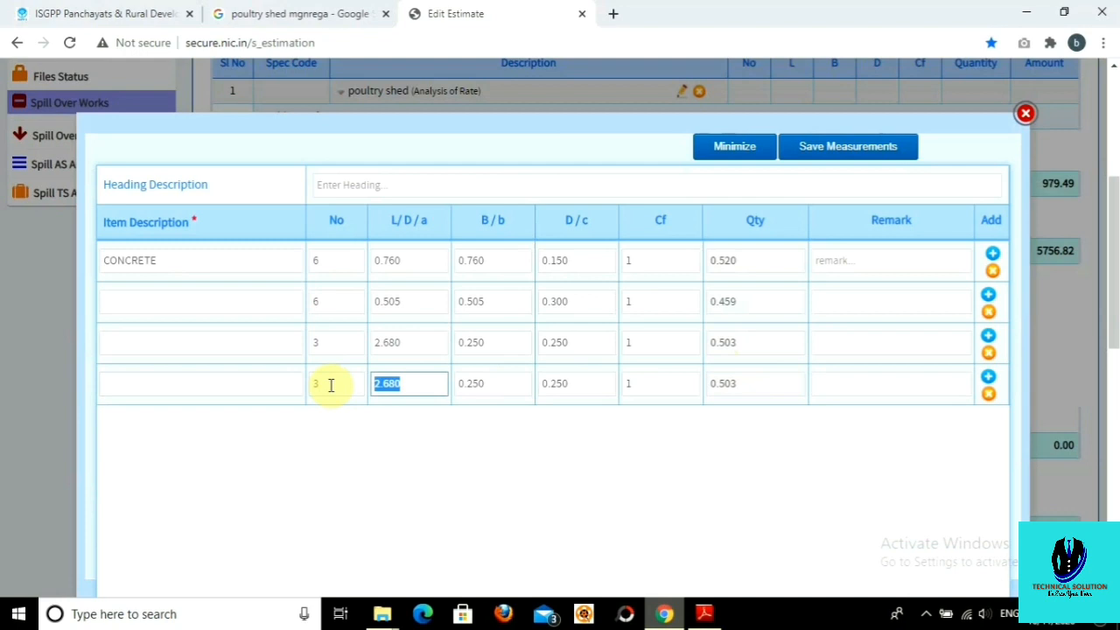
pyautogui.write('.25')
pyautogui.press('Tab')
pyautogui.write('.25')
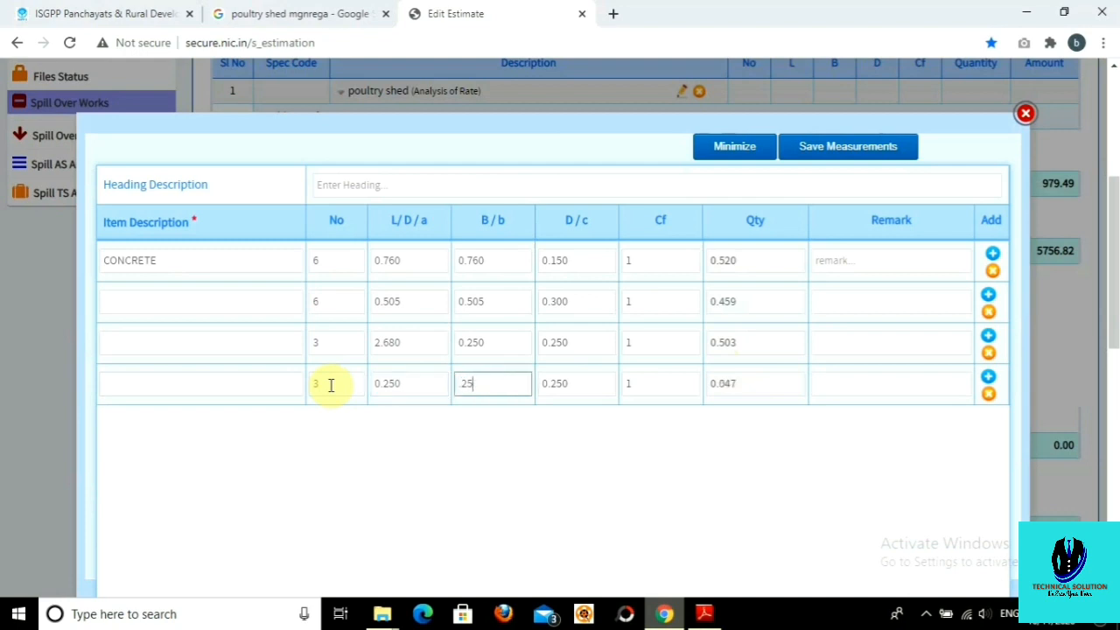
pyautogui.press('Tab')
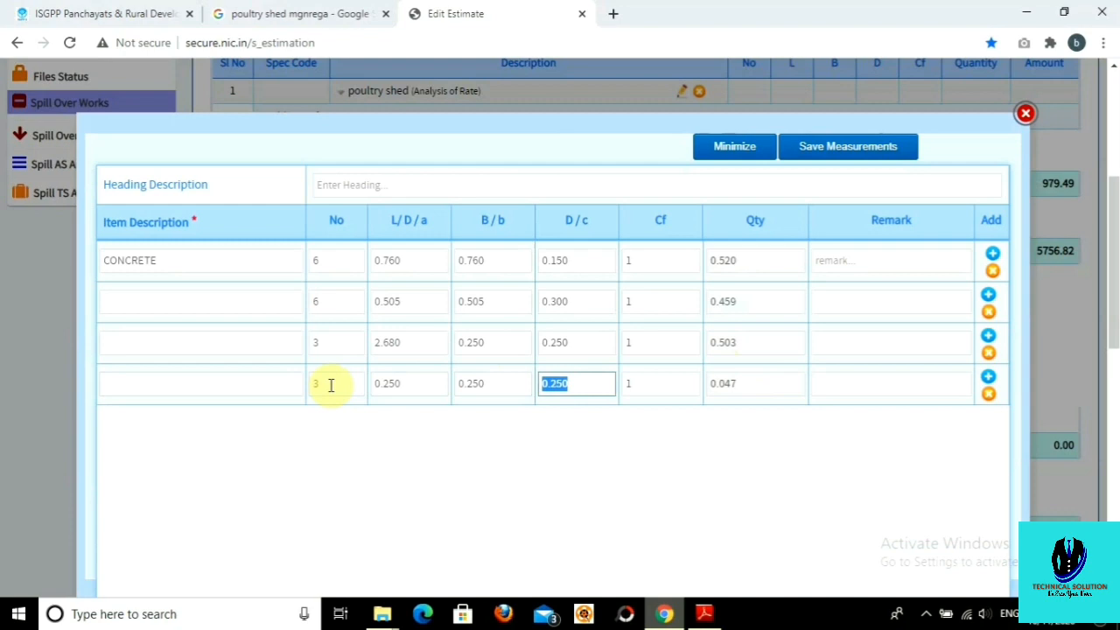
pyautogui.write('2.555')
# Add a fifth concrete measurement row with number 1, length 13.5, breadth 0.25 and depth 0.25.
pyautogui.press('Return')
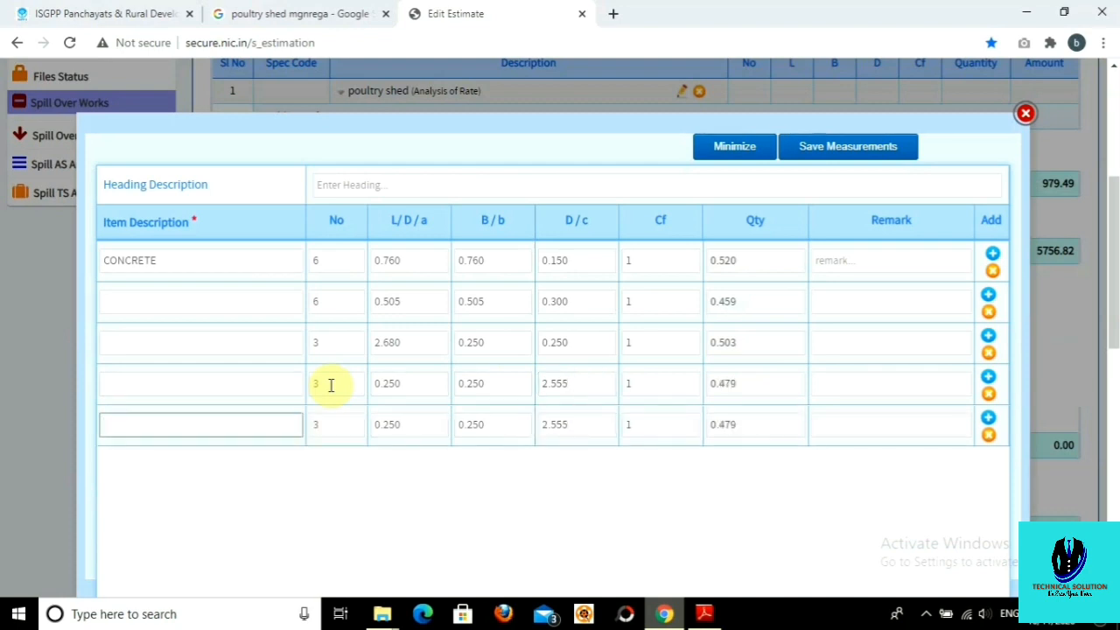
pyautogui.press('Tab')
pyautogui.write('1')
pyautogui.press('Tab')
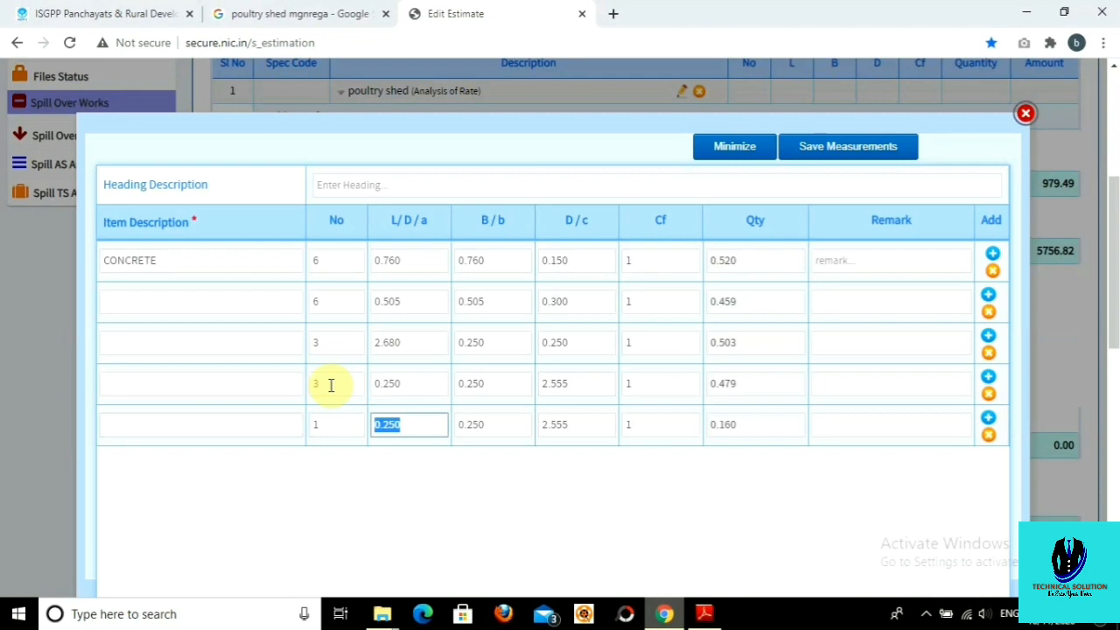
pyautogui.write('13.5')
pyautogui.press('Tab')
pyautogui.write('.25')
pyautogui.press('Tab')
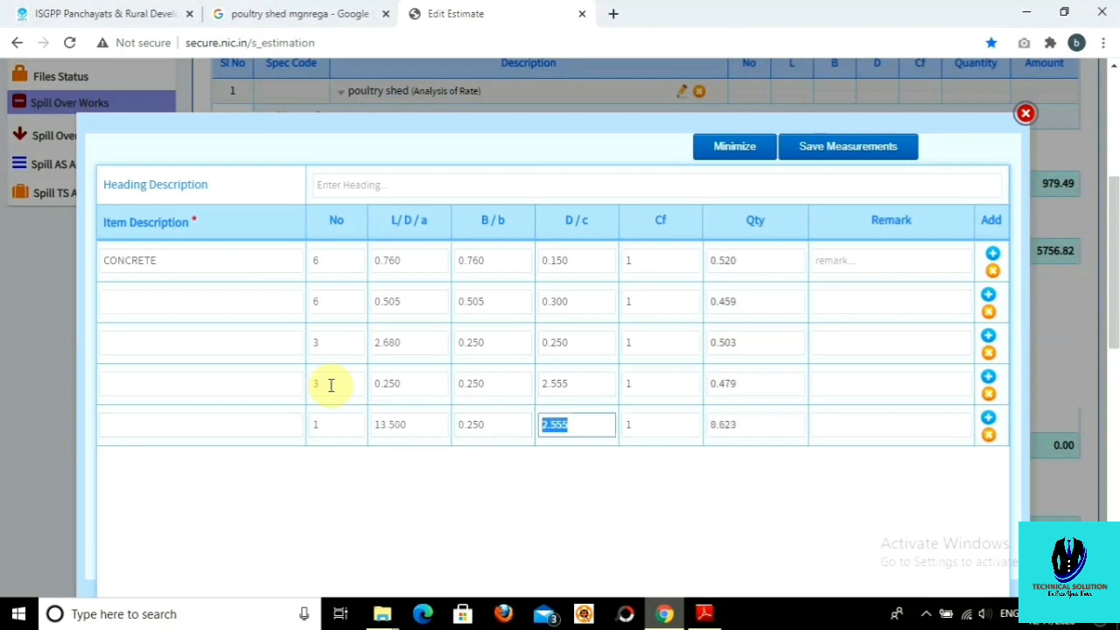
pyautogui.write('.25')
pyautogui.press('Tab')
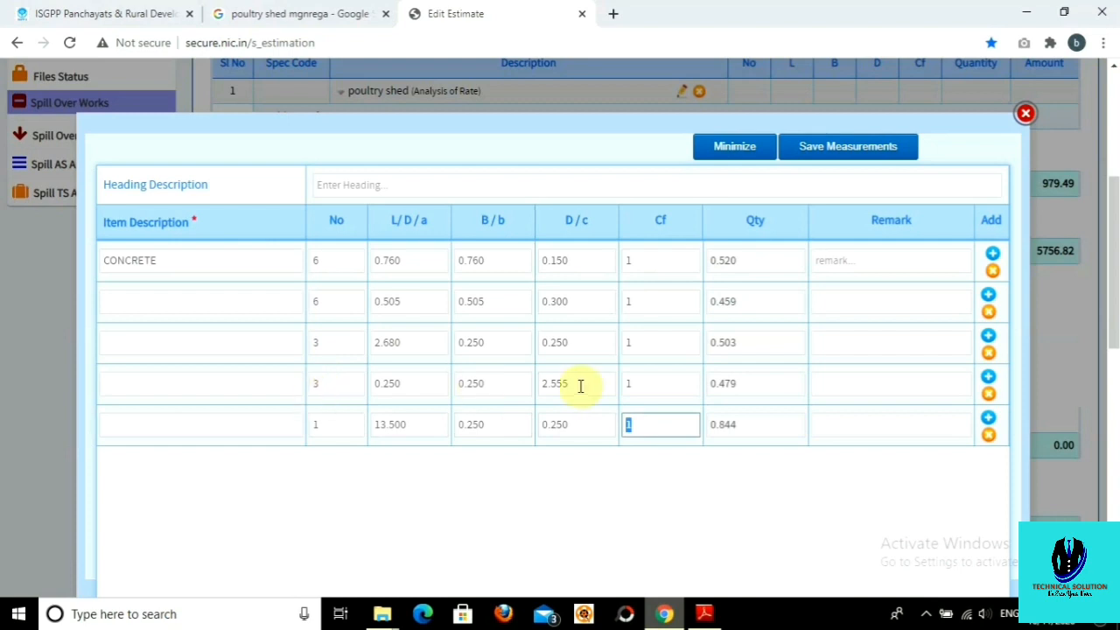
# Set the depth of the fifth concrete measurement row to 0.125.
pyautogui.click(580, 424)
pyautogui.press('BackSpace')
pyautogui.press('BackSpace')
pyautogui.press('BackSpace')
pyautogui.press('BackSpace')
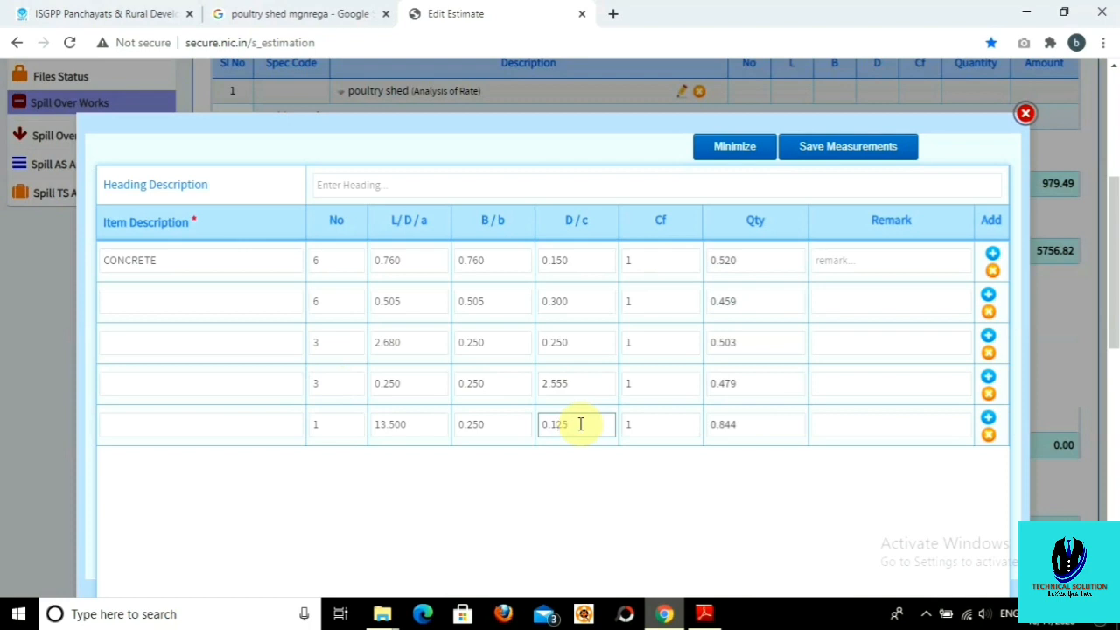
# Add a sixth concrete row with number 1, length 13.5, breadth 0.25 and depth 0.25, and save the measurements.
pyautogui.press('Return')
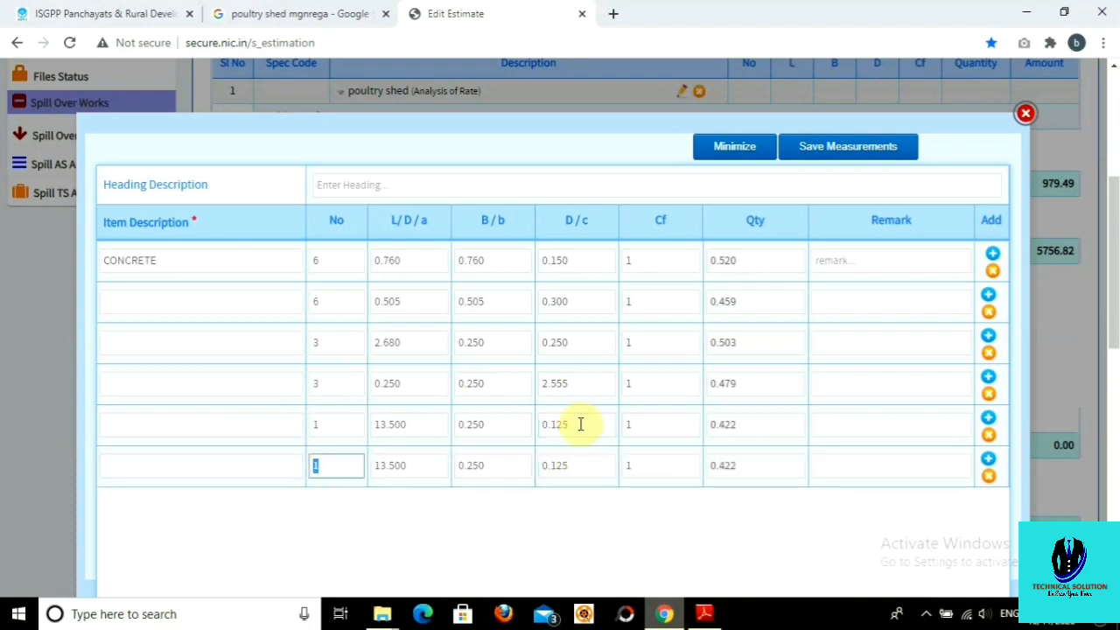
pyautogui.press('Tab')
pyautogui.press('Tab')
pyautogui.press('Tab')
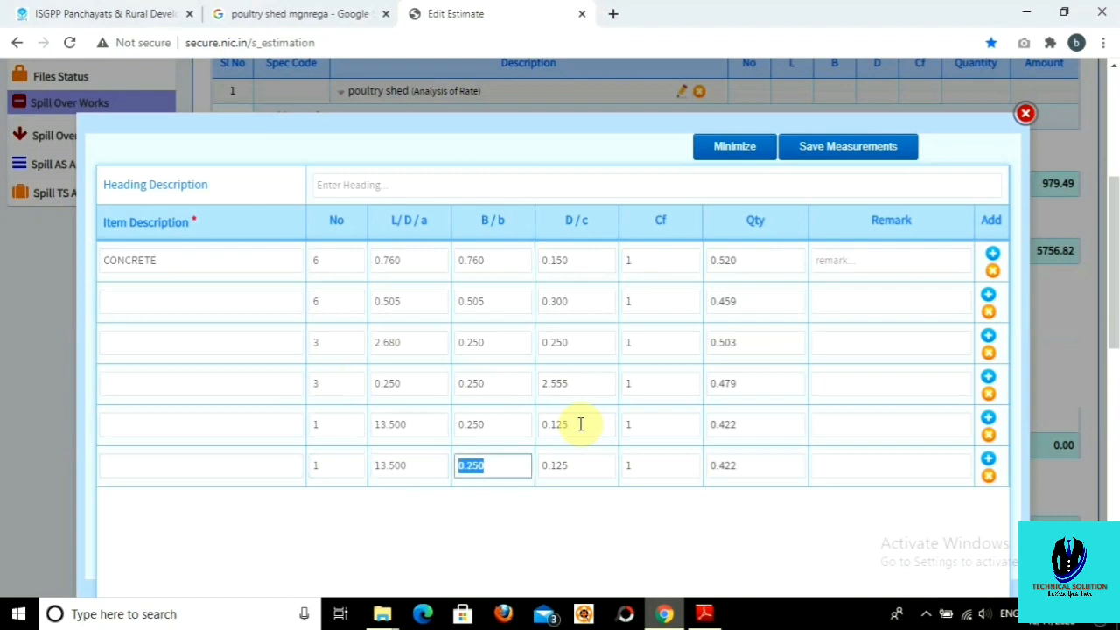
pyautogui.write('.25')
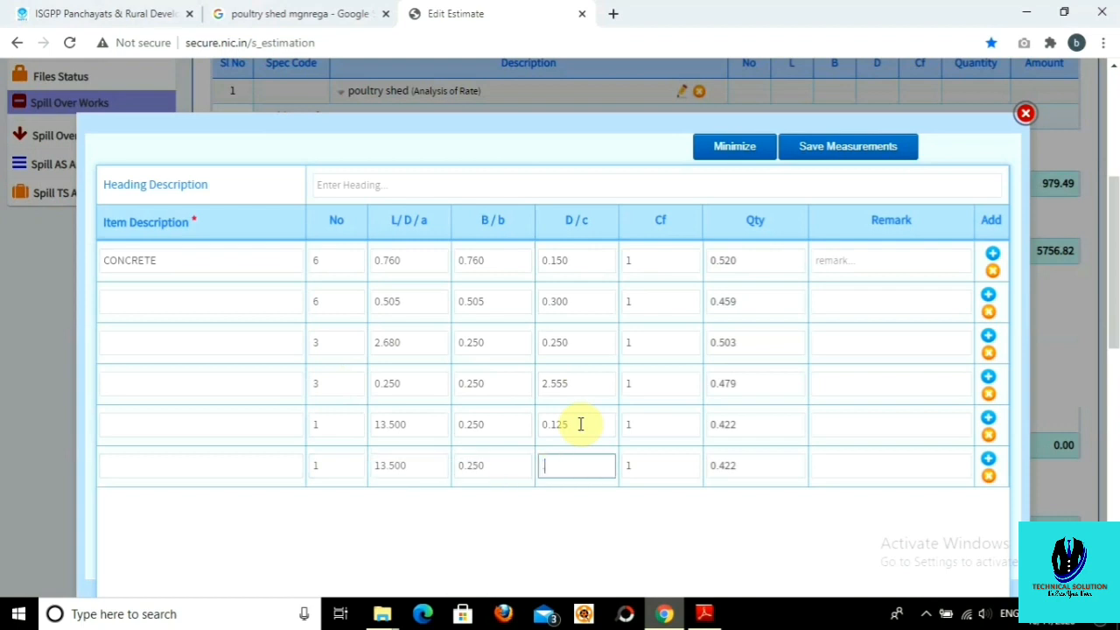
pyautogui.press('Tab')
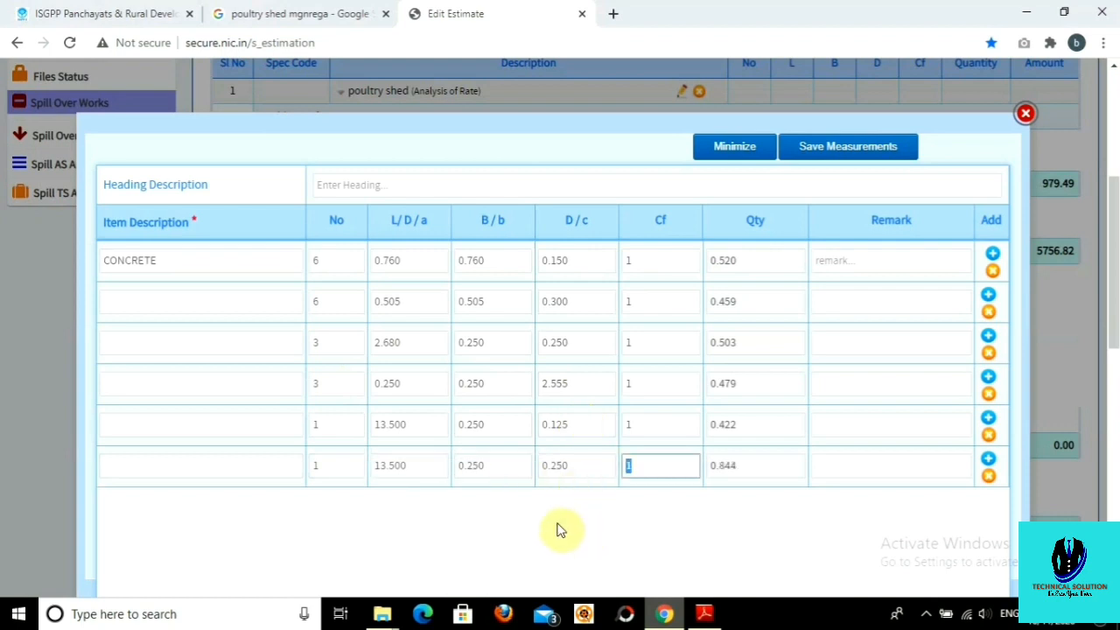
pyautogui.click(560, 527)
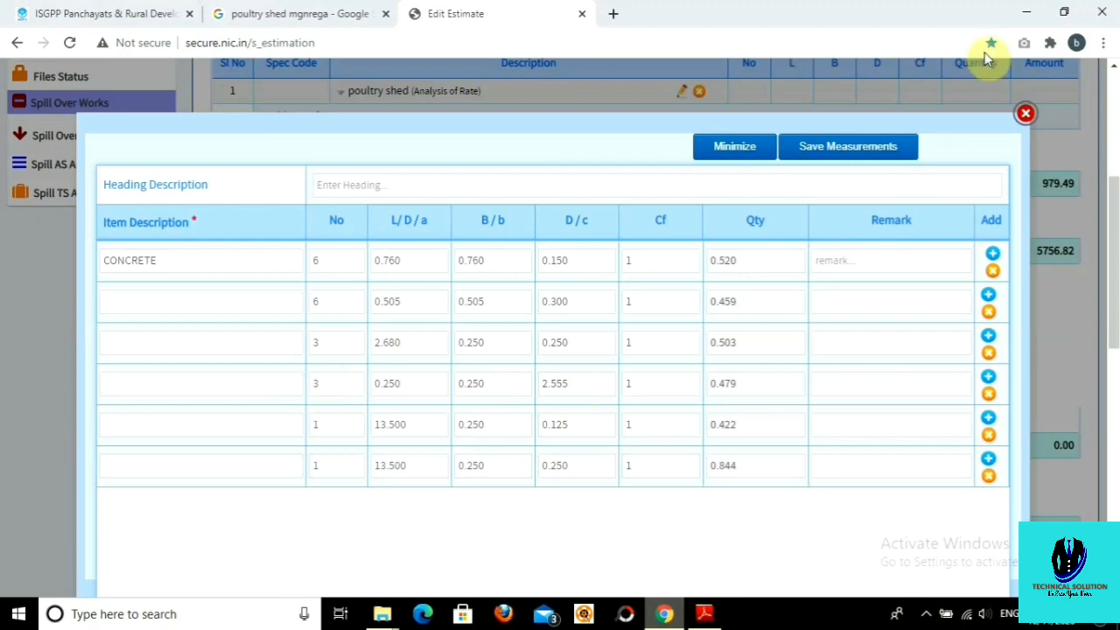
pyautogui.click(861, 149)
pyautogui.click(578, 432)
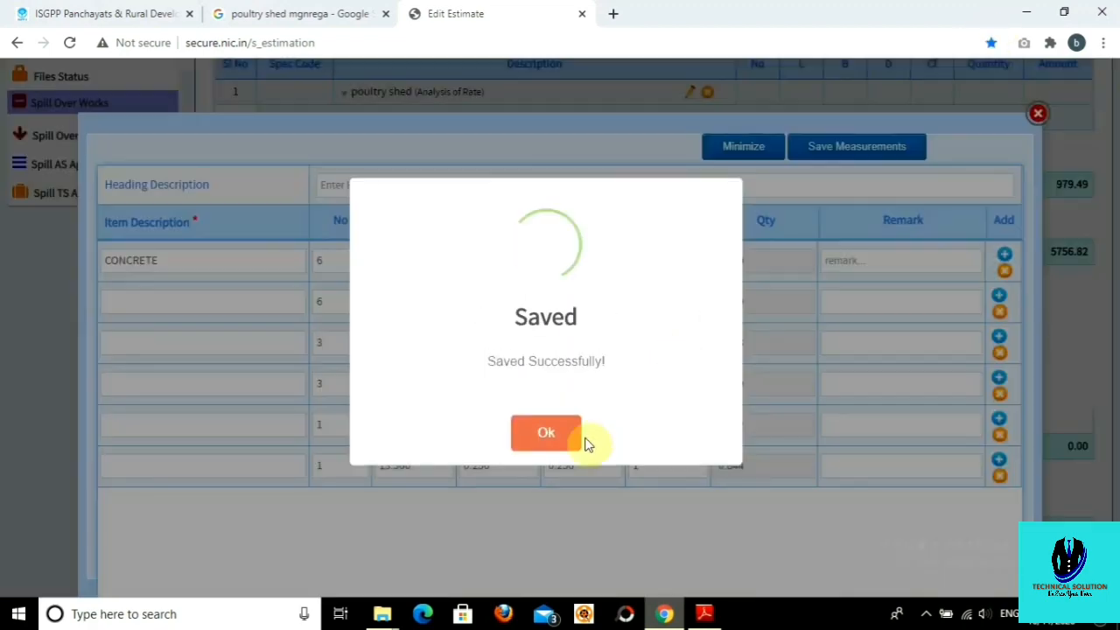
# Dismiss the save confirmation, close the concrete measurements and collapse the cement concrete specification.
pyautogui.click(548, 430)
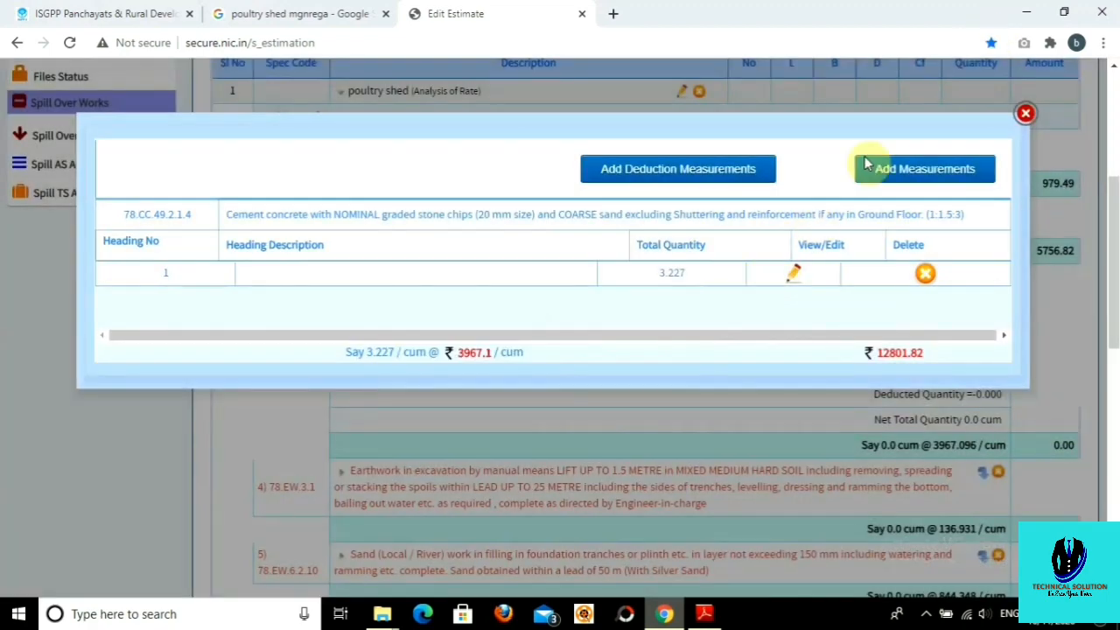
pyautogui.click(1025, 113)
pyautogui.click(523, 280)
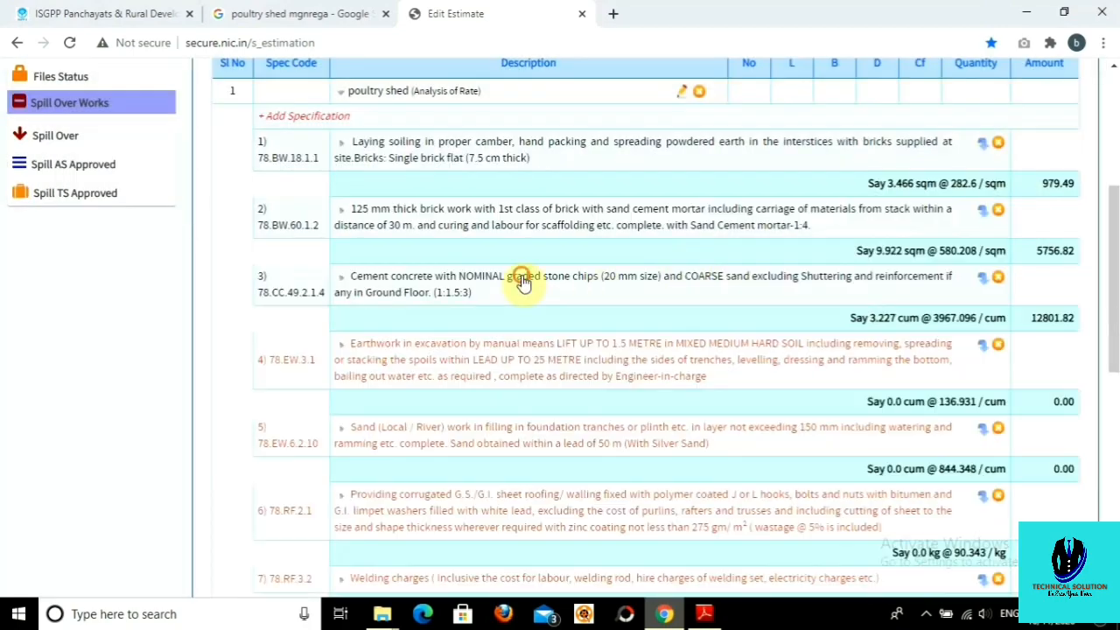
# Start a measurement entry for the earthwork excavation specification 78.EW.3.1 with the item description EARTHCUTTING.
pyautogui.scroll(-3, 475, 131)
pyautogui.click(475, 131)
pyautogui.click(444, 182)
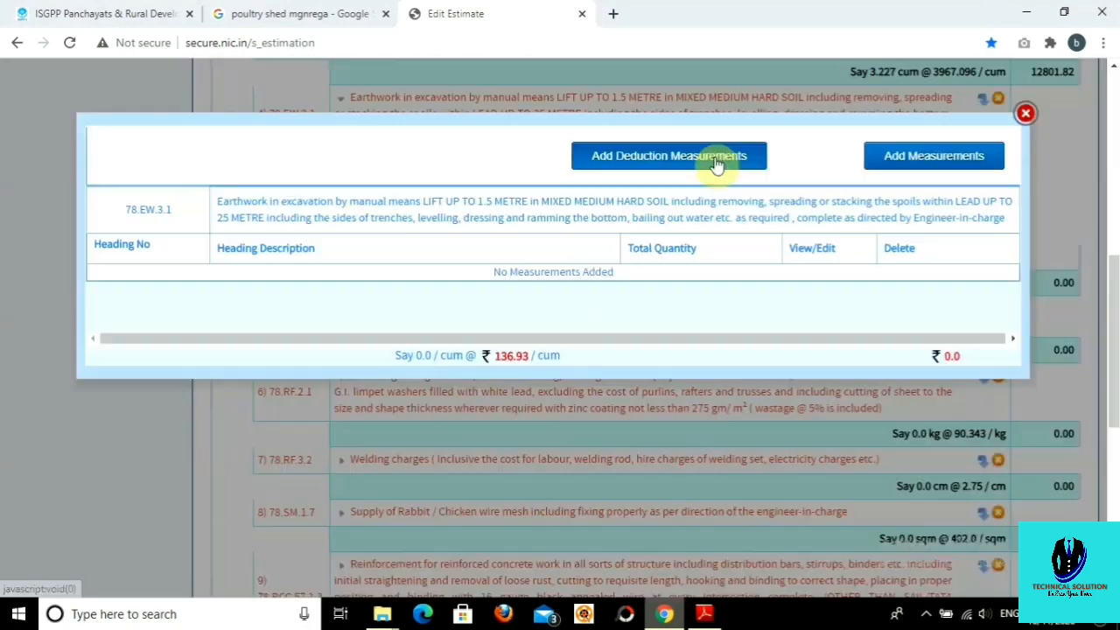
pyautogui.click(901, 155)
pyautogui.click(258, 494)
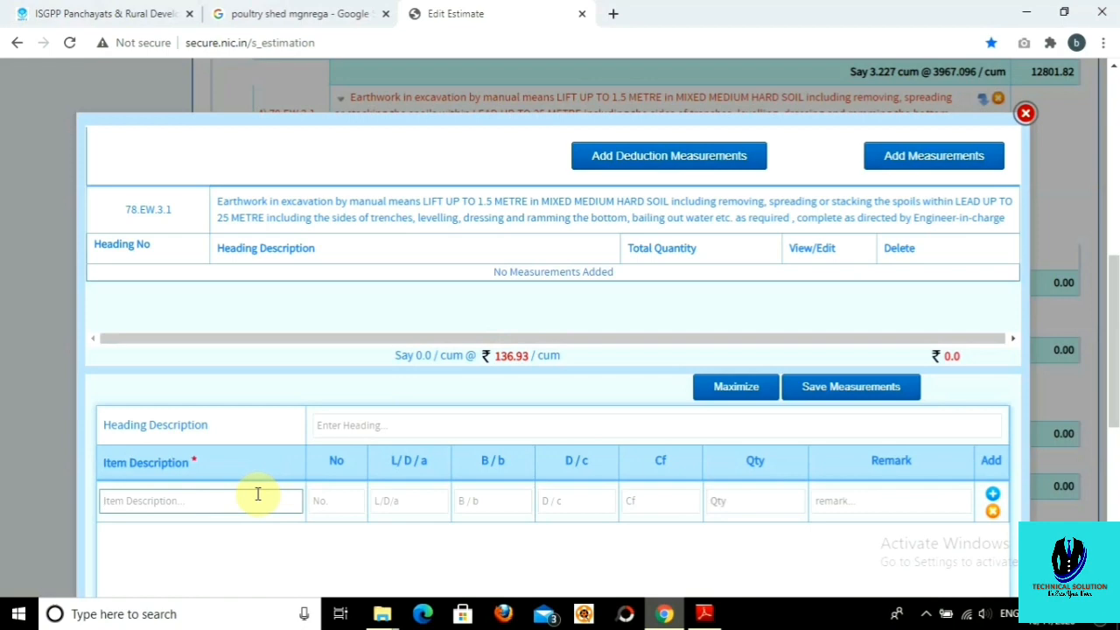
pyautogui.write('EARTHCUTTING6.81.15')
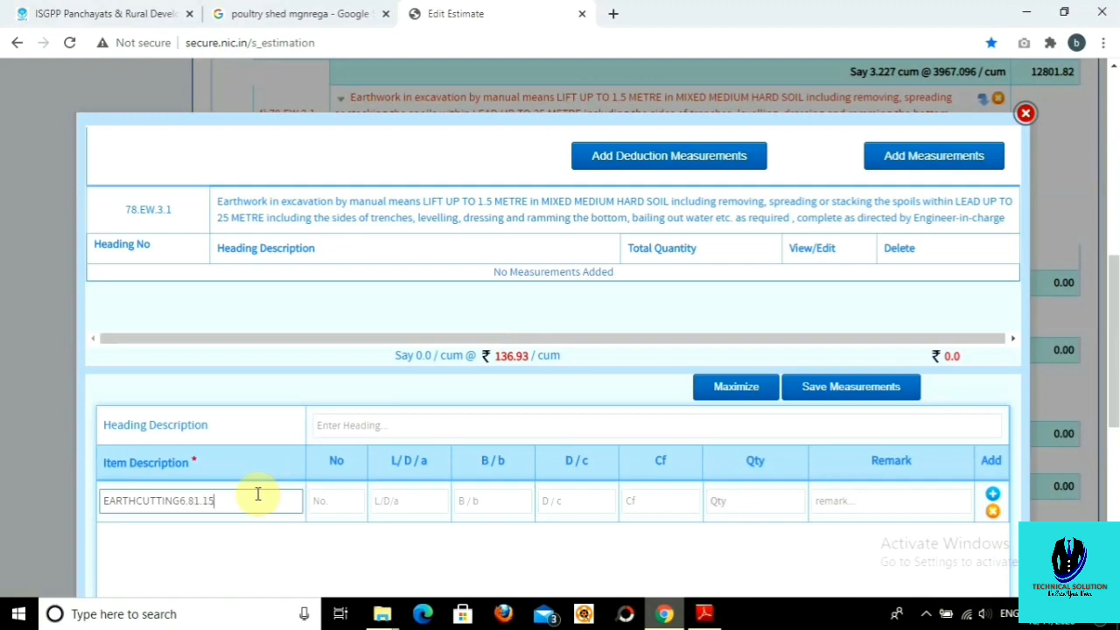
pyautogui.press('BackSpace')
pyautogui.press('BackSpace')
pyautogui.press('BackSpace')
pyautogui.press('BackSpace')
pyautogui.press('BackSpace')
# Give the earth cutting row number 6, length 0.8, breadth 1.15 and depth 0.8, then save and close the measurements.
pyautogui.click(330, 497)
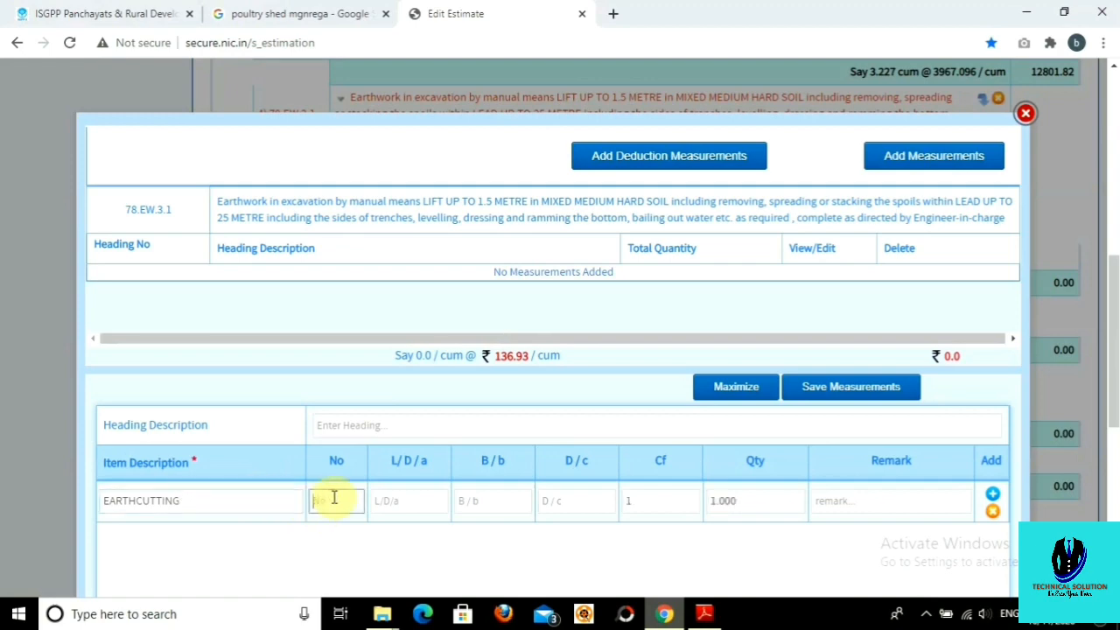
pyautogui.press('Tab')
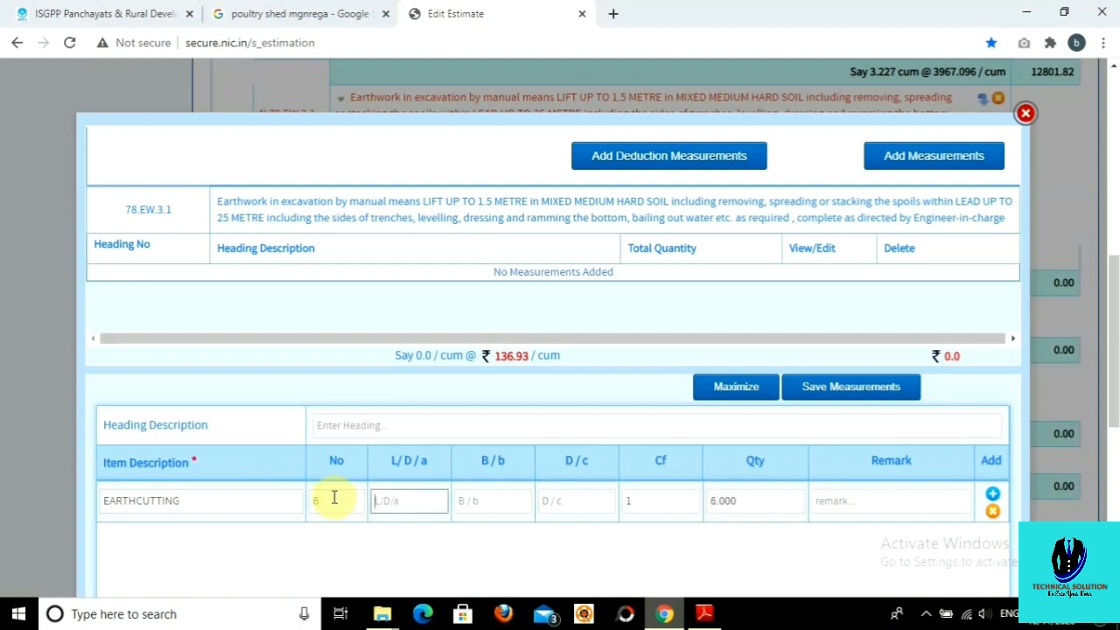
pyautogui.write('0.8')
pyautogui.press('Tab')
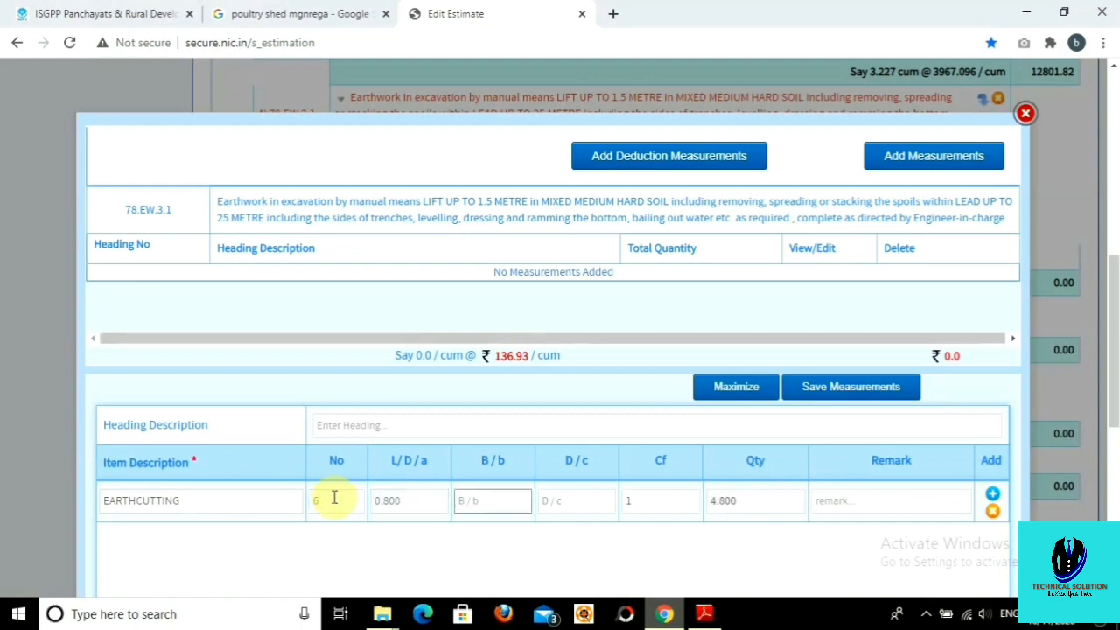
pyautogui.write('1.15')
pyautogui.press('Tab')
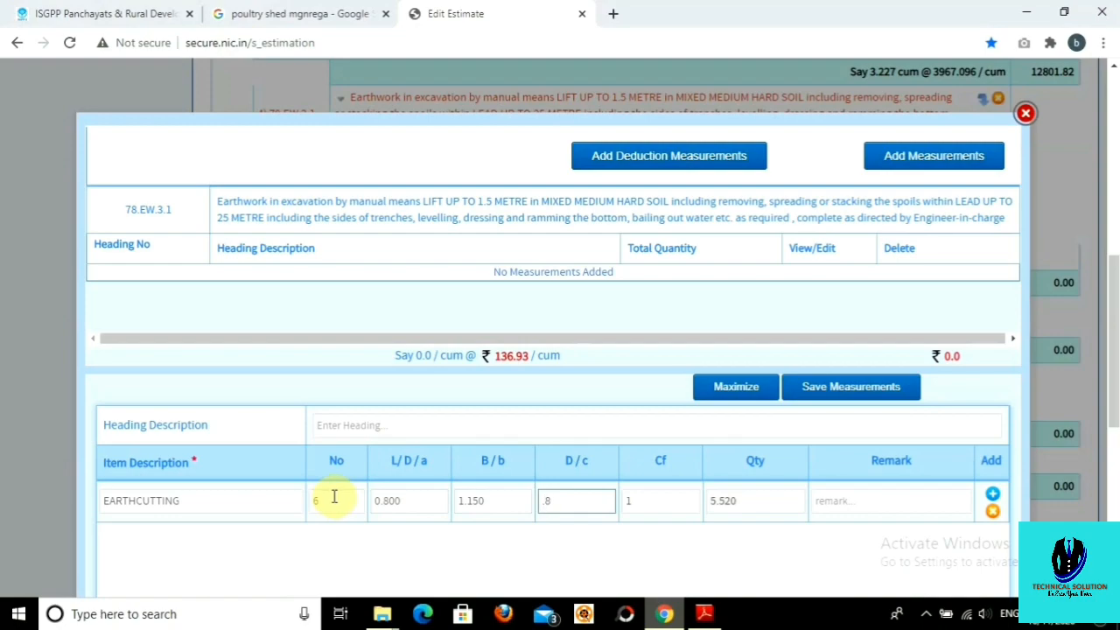
pyautogui.click(507, 565)
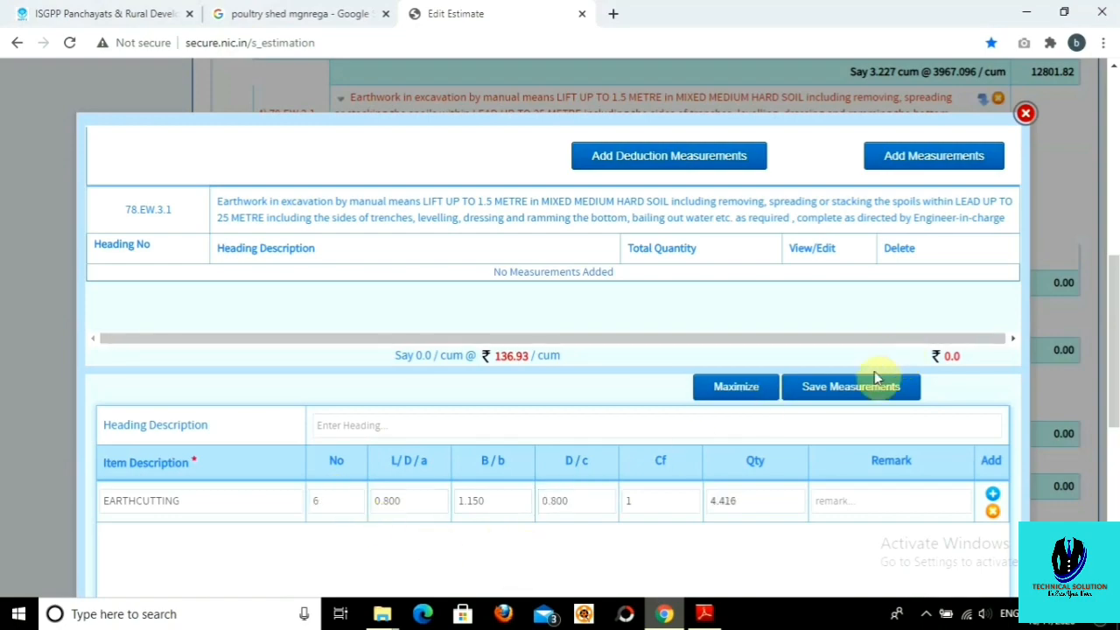
pyautogui.click(853, 385)
pyautogui.click(546, 433)
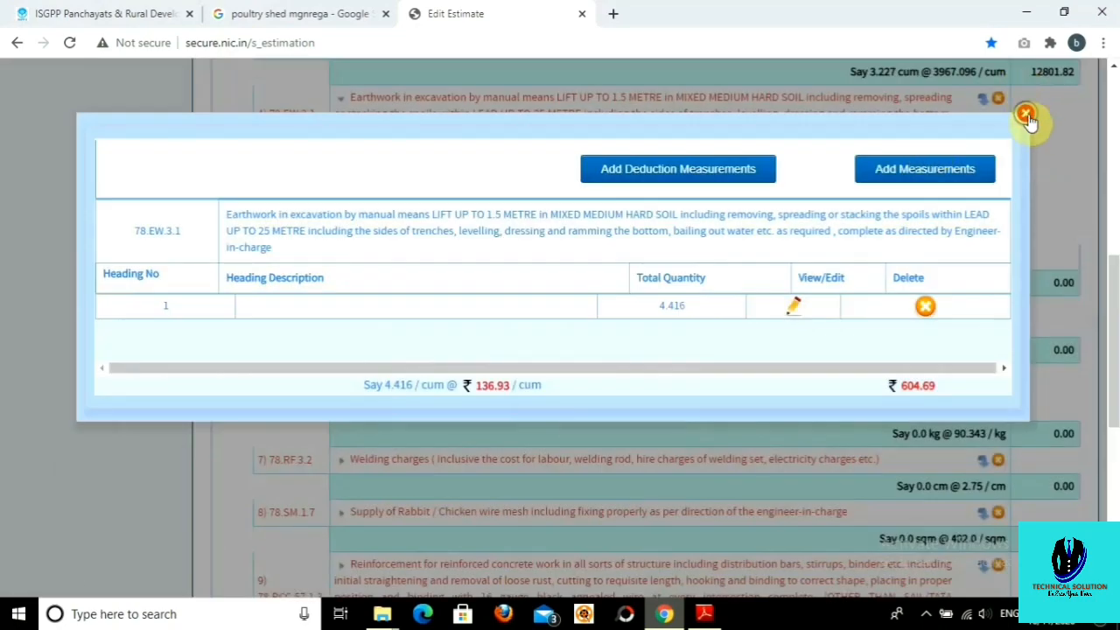
pyautogui.click(1036, 113)
# Start a measurement entry for the sand filling specification 78.EW.6.2.10 with the item description FILLING.
pyautogui.scroll(3, 560, 275)
pyautogui.scroll(-1, 525, 275)
pyautogui.click(514, 269)
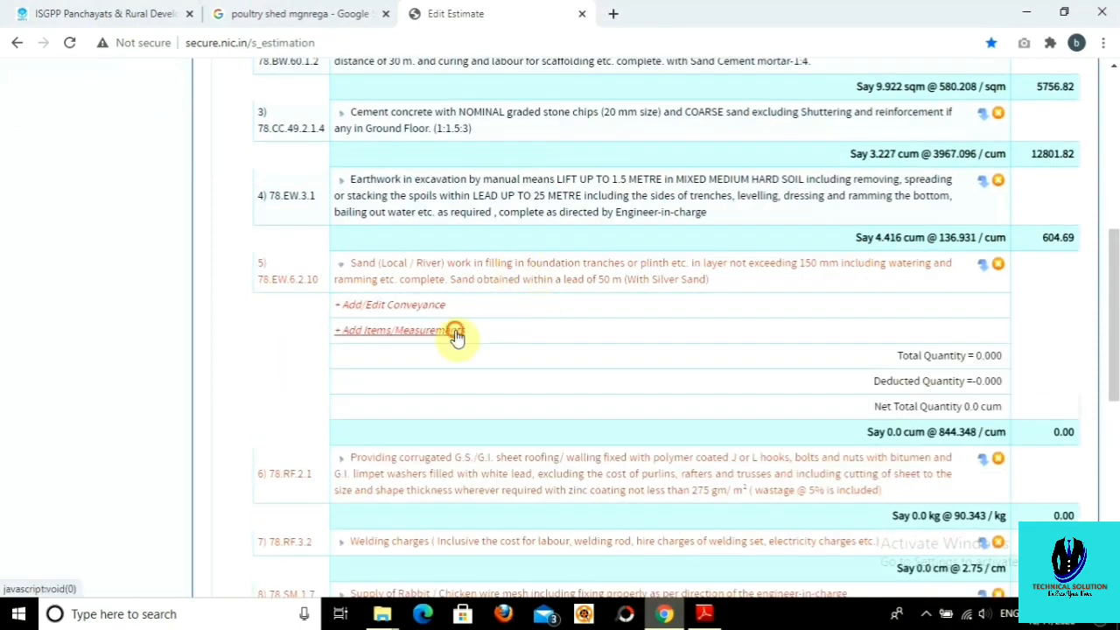
pyautogui.click(455, 332)
pyautogui.click(920, 155)
pyautogui.write('FILLING')
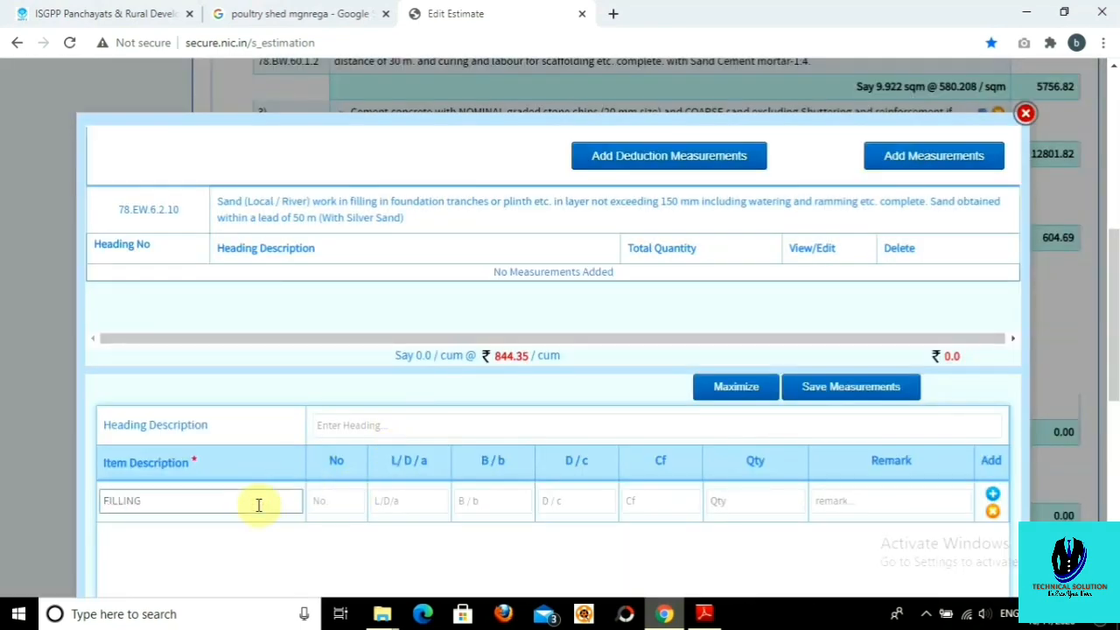
# Set the filling row to number 6, length 0.76, breadth 0.76 and depth 0.075.
pyautogui.press('Tab')
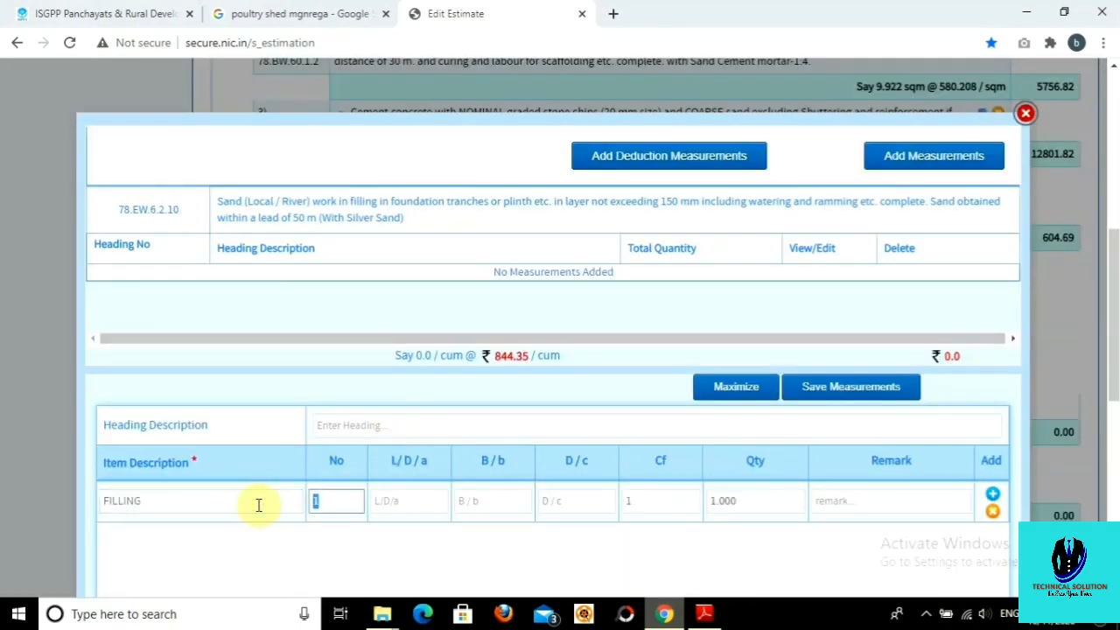
pyautogui.write('6')
pyautogui.press('Tab')
pyautogui.write('.76')
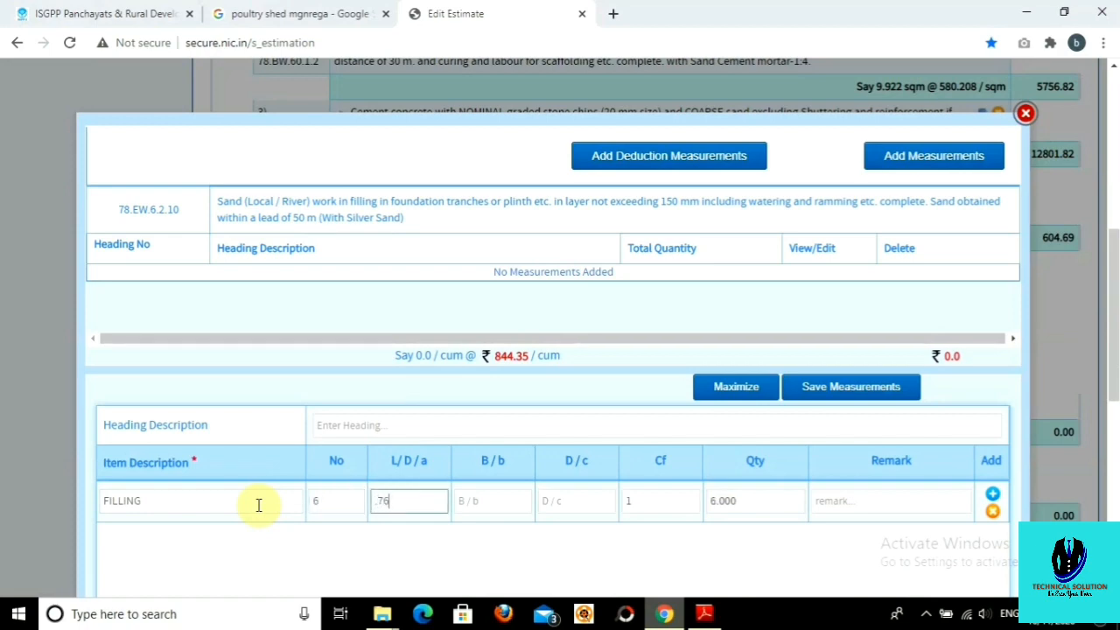
pyautogui.press('Tab')
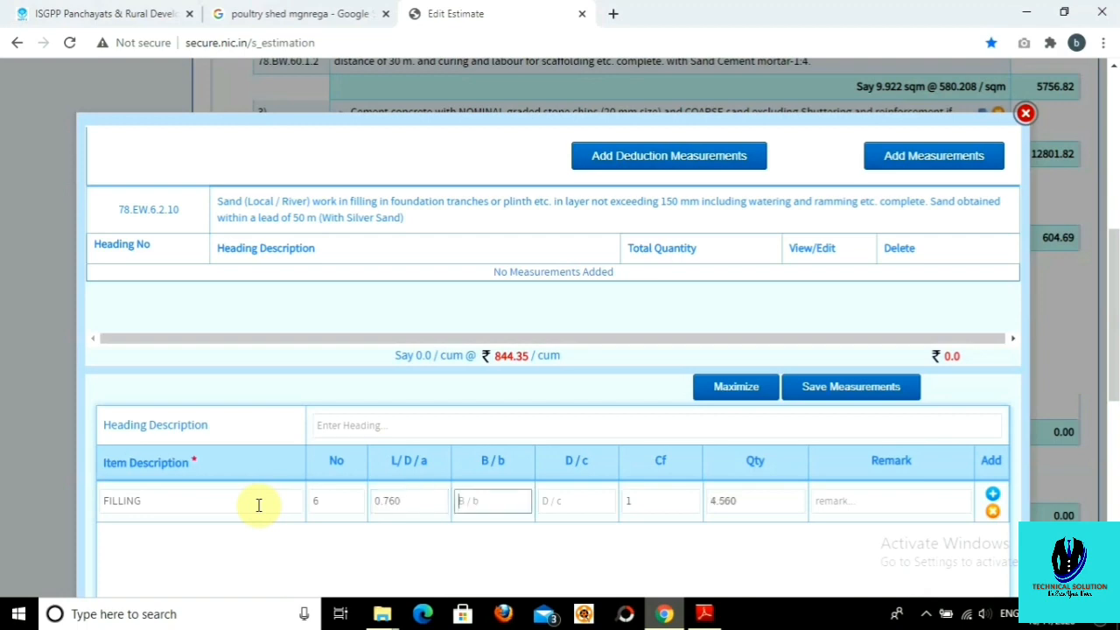
pyautogui.write('.76')
pyautogui.press('Tab')
pyautogui.write('075')
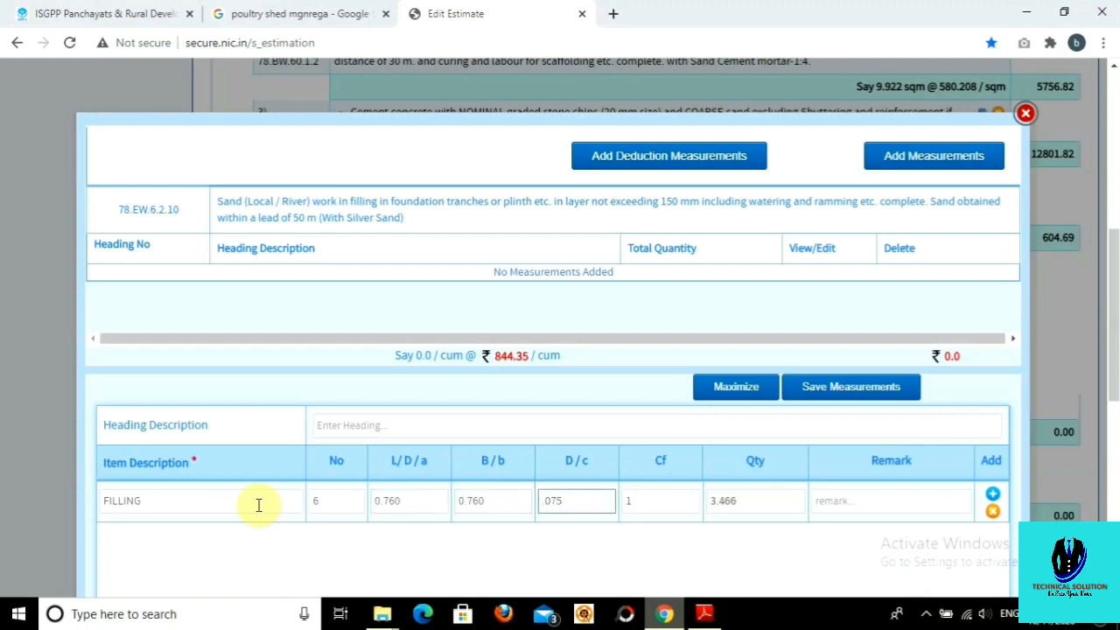
# Add a second sand filling row without a description, with number 1, length 13.5, breadth 0.25 and depth 0.15.
pyautogui.press('Return')
pyautogui.write('13.5')
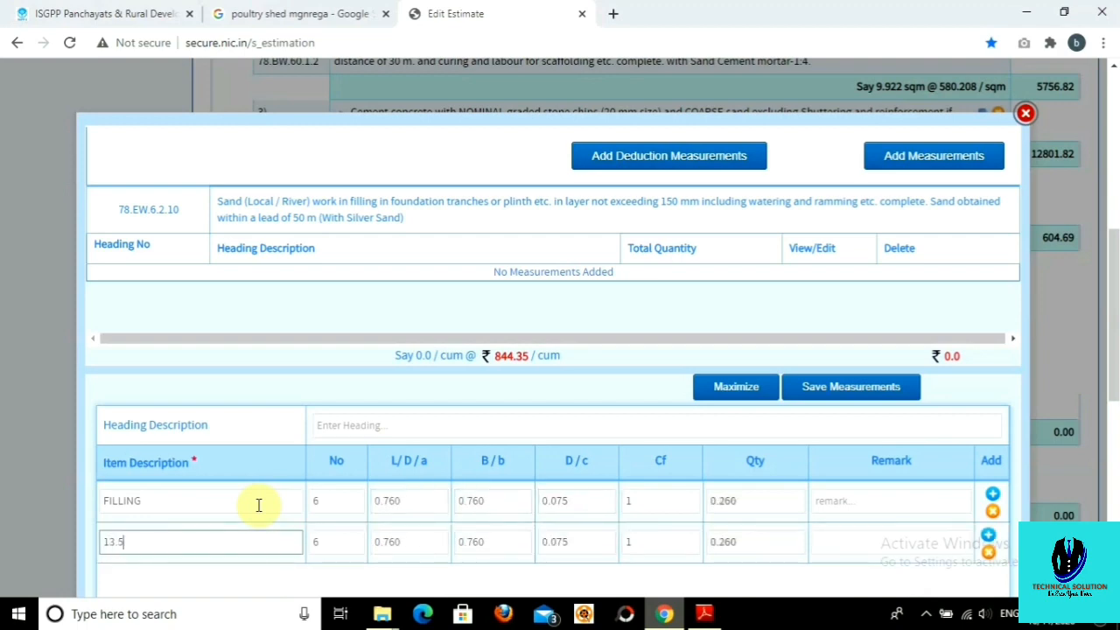
pyautogui.press('BackSpace')
pyautogui.press('BackSpace')
pyautogui.press('BackSpace')
pyautogui.press('BackSpace')
pyautogui.press('Tab')
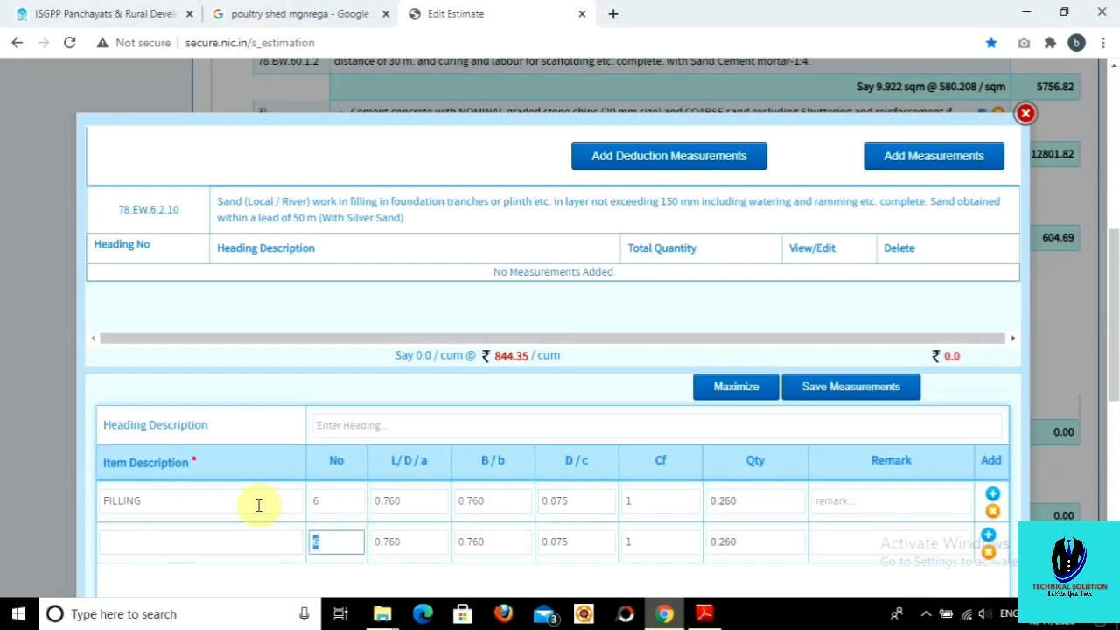
pyautogui.write('1')
pyautogui.press('Tab')
pyautogui.write('13.5')
pyautogui.press('Tab')
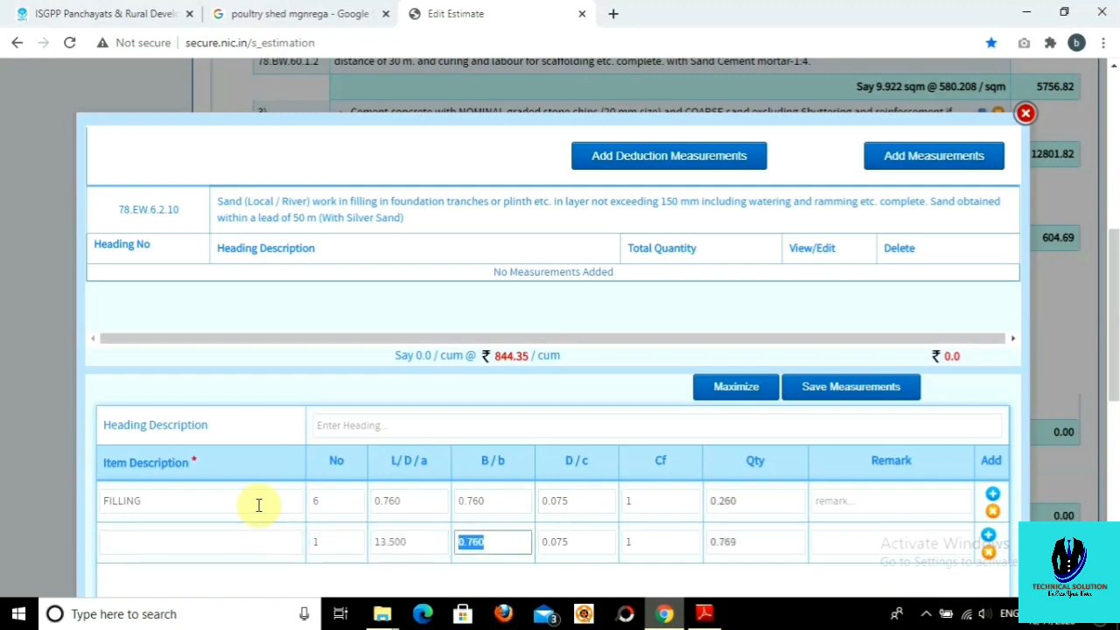
pyautogui.write('.25')
pyautogui.press('Tab')
pyautogui.write('.15')
# Save the sand filling measurements, close them and collapse that specification.
pyautogui.click(670, 305)
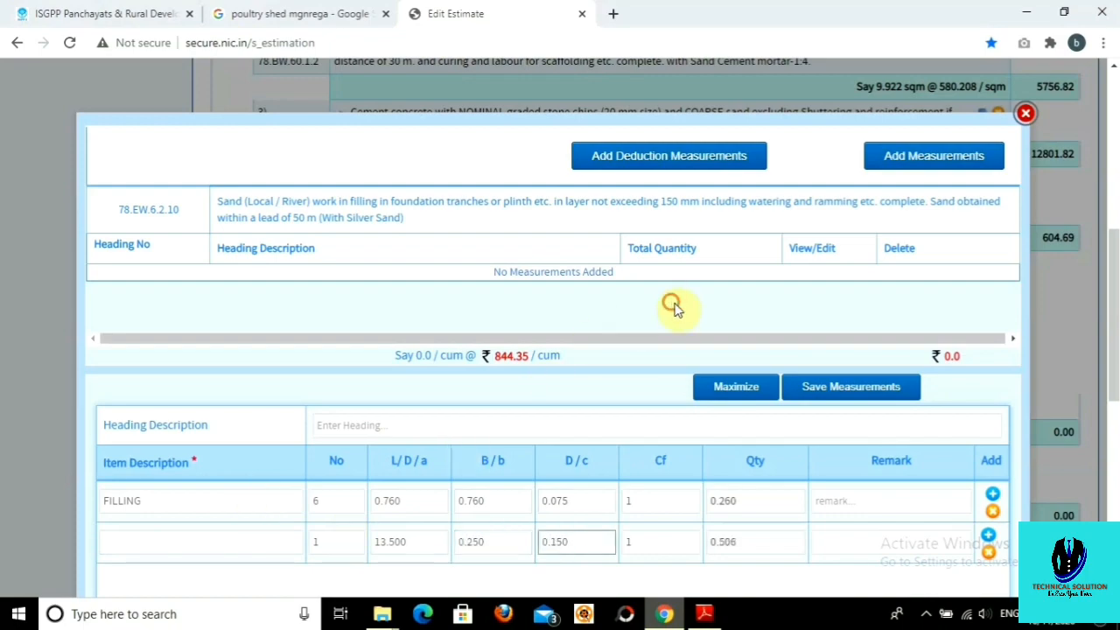
pyautogui.click(822, 397)
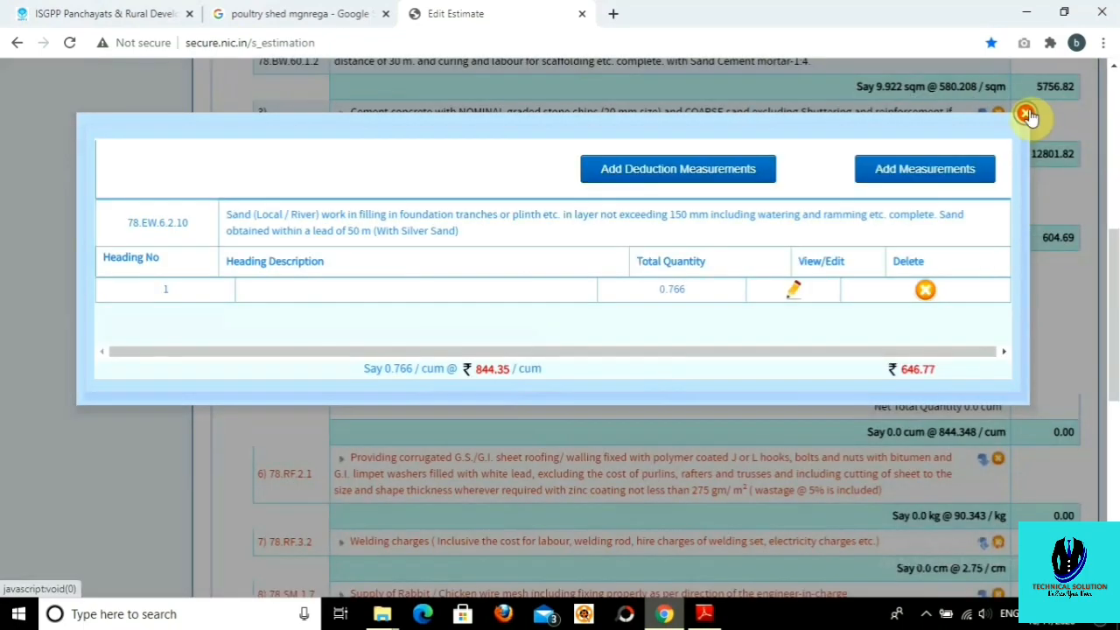
pyautogui.click(1024, 113)
pyautogui.click(538, 267)
# Start a measurement entry for the corrugated sheet roofing specification 78.RF.2.1 with the item description ROOF.
pyautogui.scroll(-2, 532, 268)
pyautogui.click(497, 203)
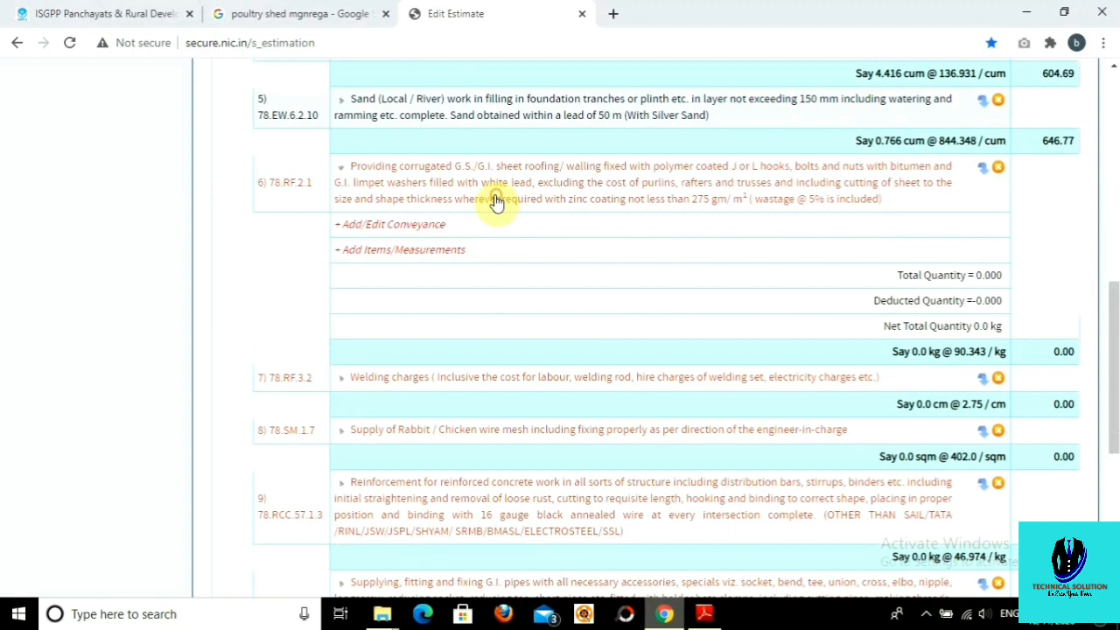
pyautogui.click(438, 250)
pyautogui.click(909, 158)
pyautogui.click(234, 518)
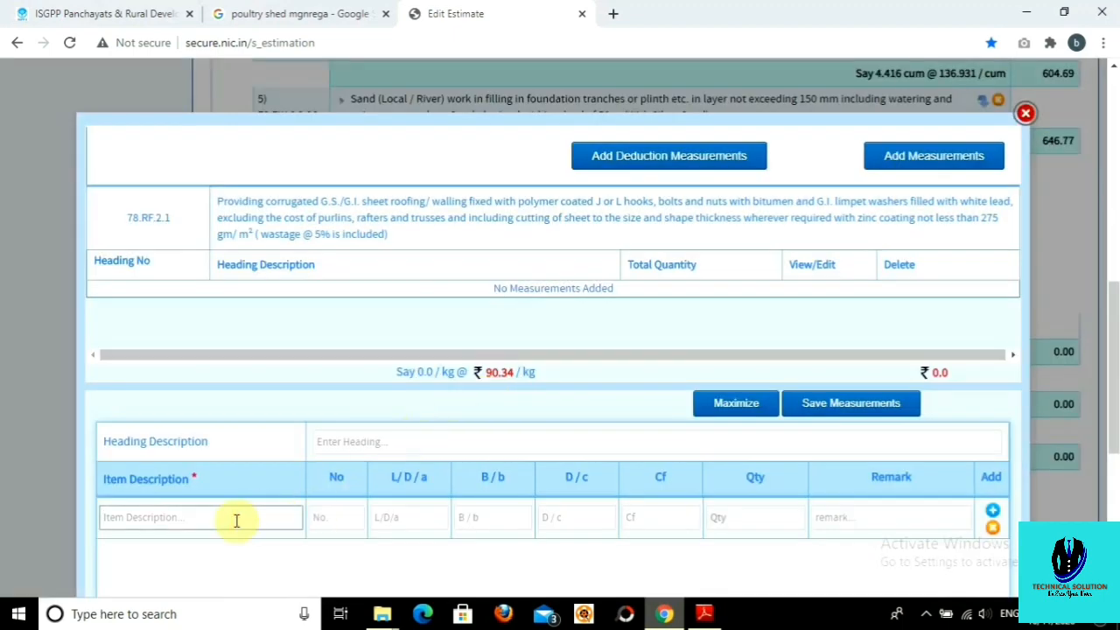
pyautogui.write('ROOF')
# Give the roof row number 1, length 3.96 and breadth 5.1, then save and close the measurements.
pyautogui.press('Tab')
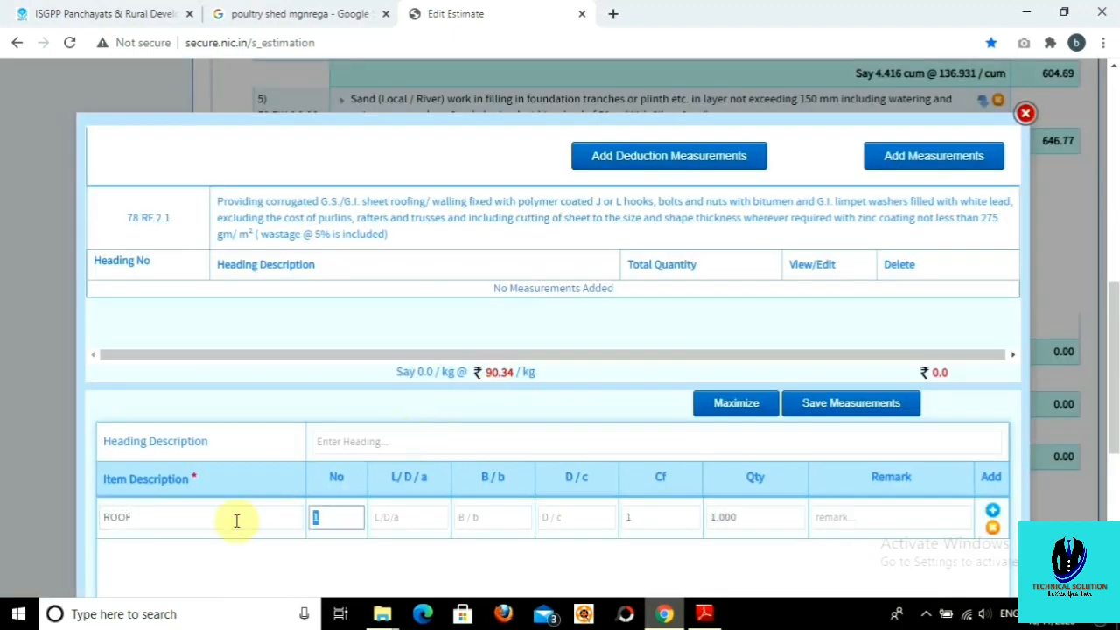
pyautogui.press('Tab')
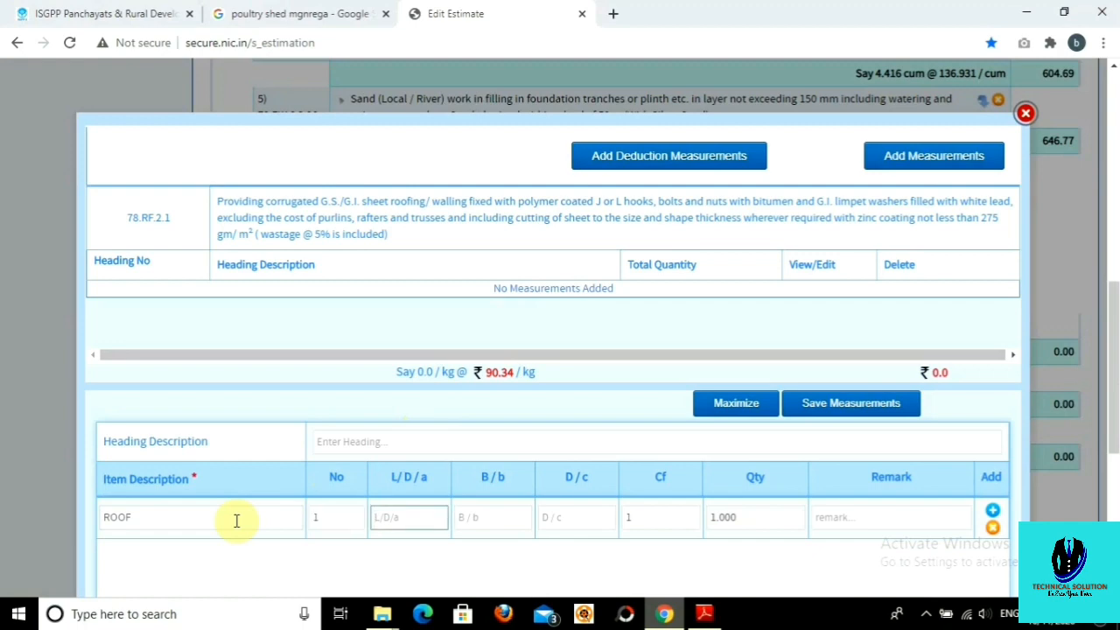
pyautogui.write('3.96')
pyautogui.press('Tab')
pyautogui.write('5.1')
pyautogui.click(849, 464)
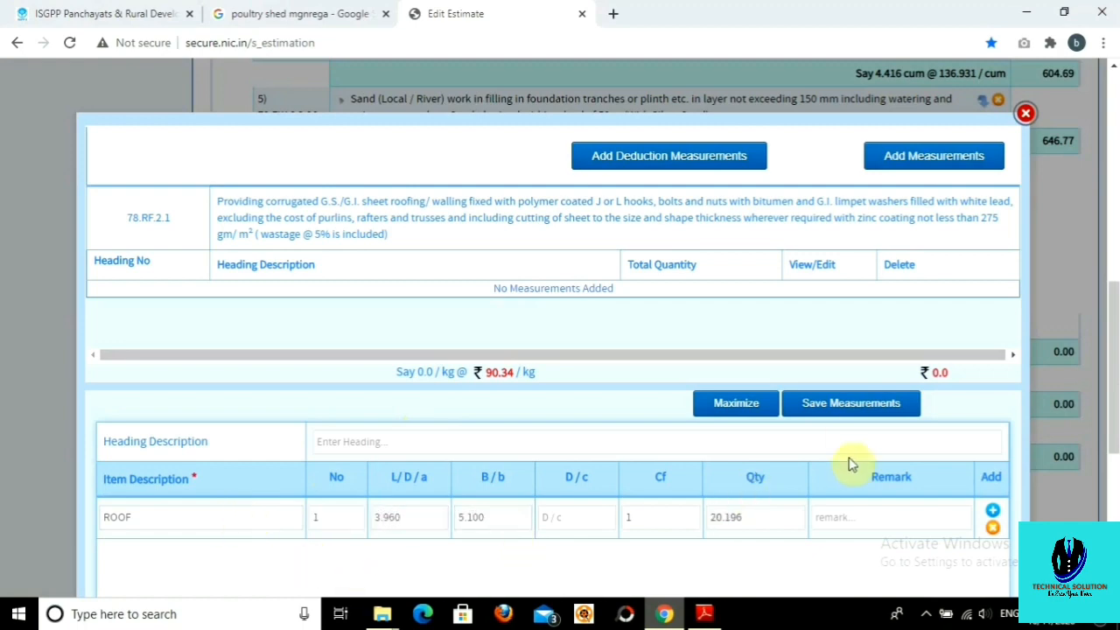
pyautogui.click(845, 404)
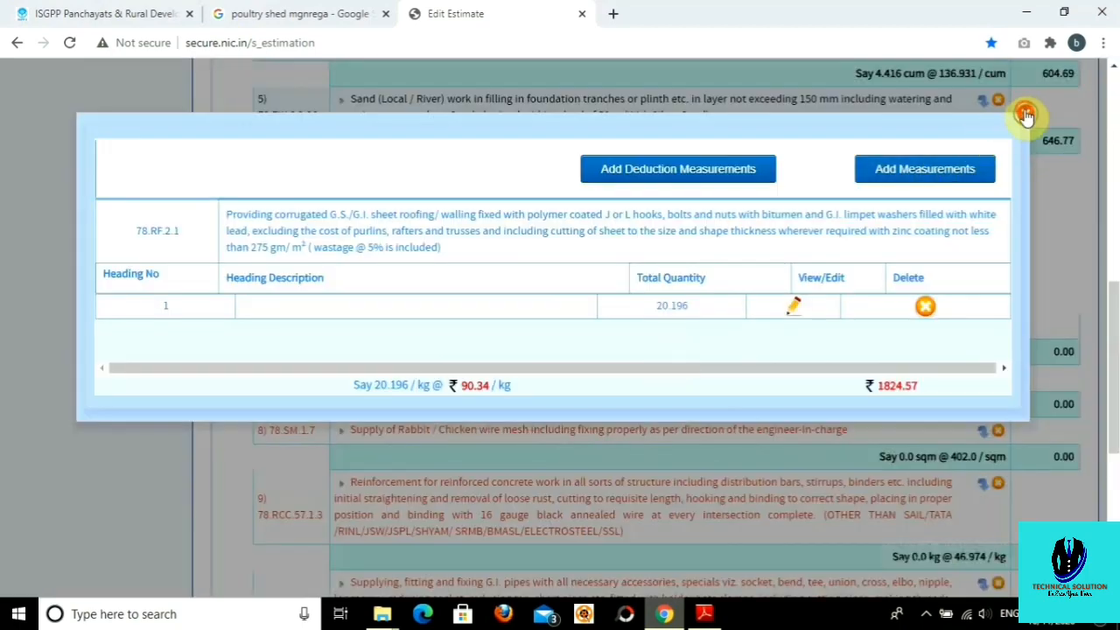
pyautogui.click(1025, 114)
pyautogui.click(418, 224)
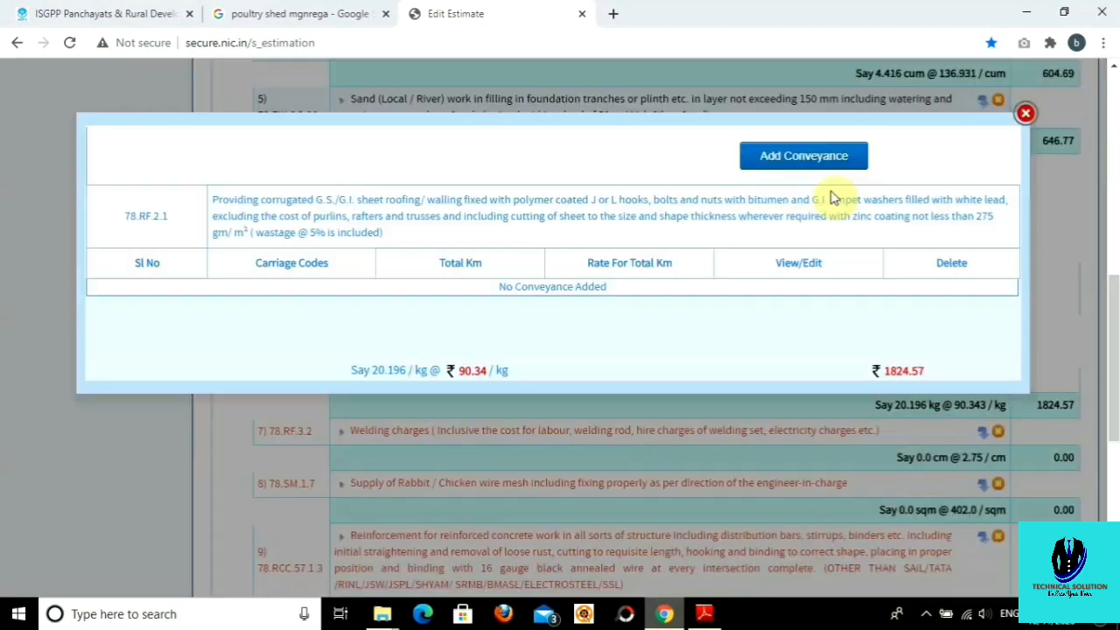
pyautogui.click(783, 156)
pyautogui.click(1025, 114)
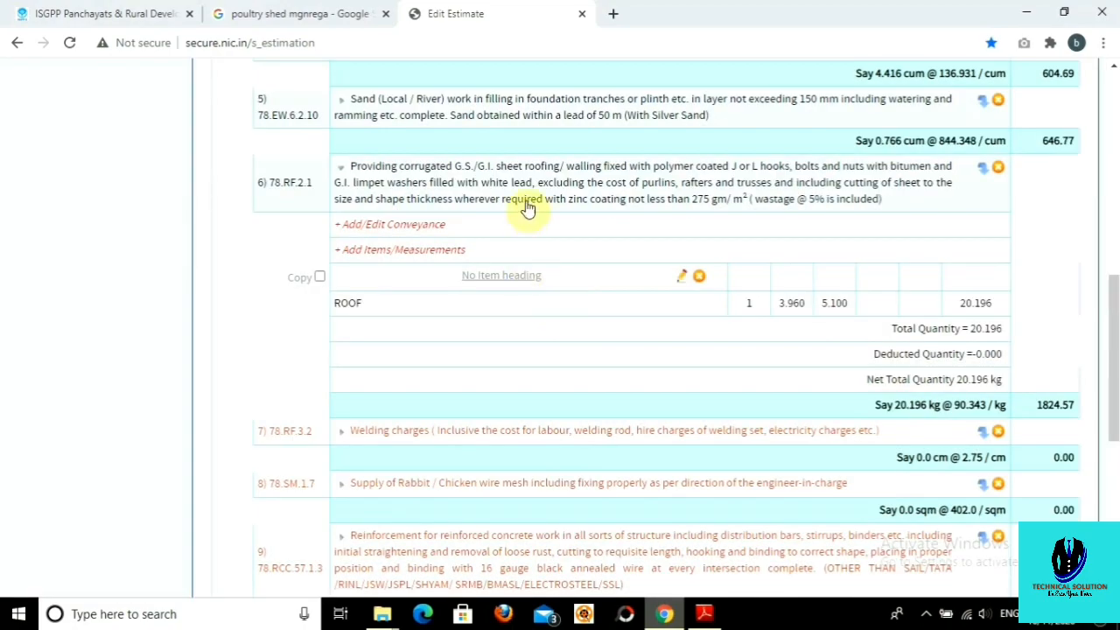
# Collapse the roofing specification and start a measurement entry for welding charges 78.RF.3.2 with the item description WELDING.
pyautogui.scroll(-1, 533, 140)
pyautogui.click(543, 112)
pyautogui.click(483, 179)
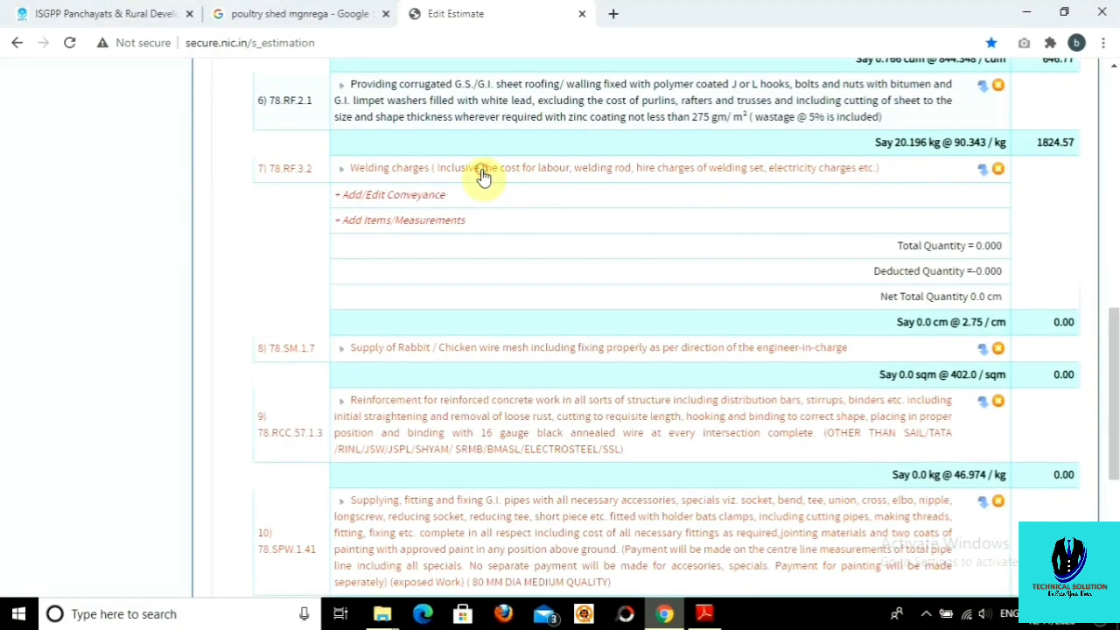
pyautogui.click(425, 224)
pyautogui.click(892, 166)
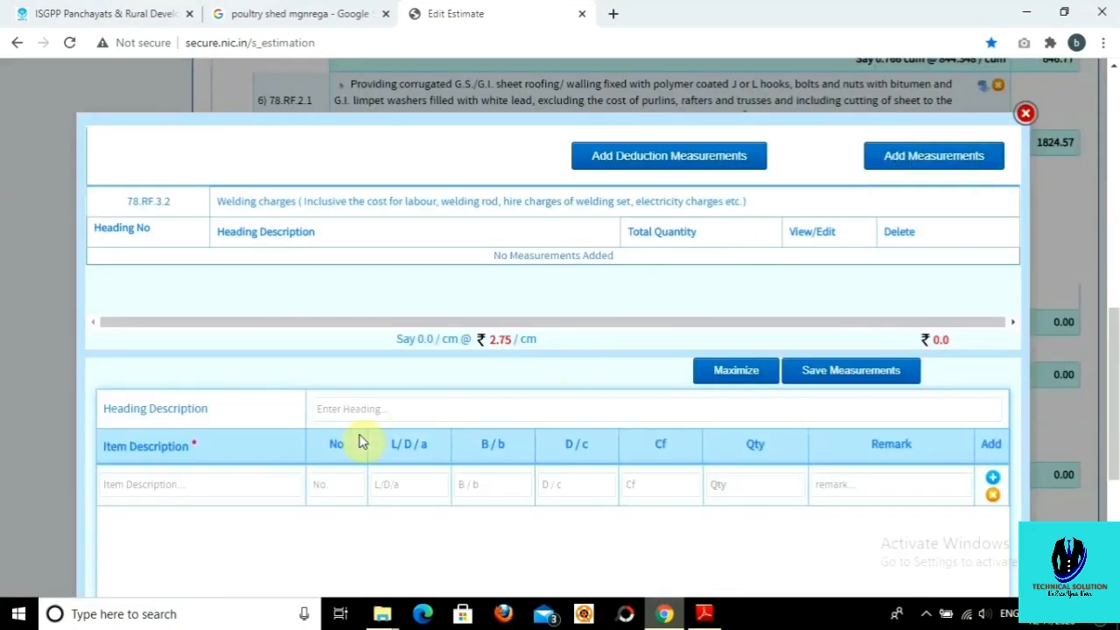
pyautogui.click(182, 488)
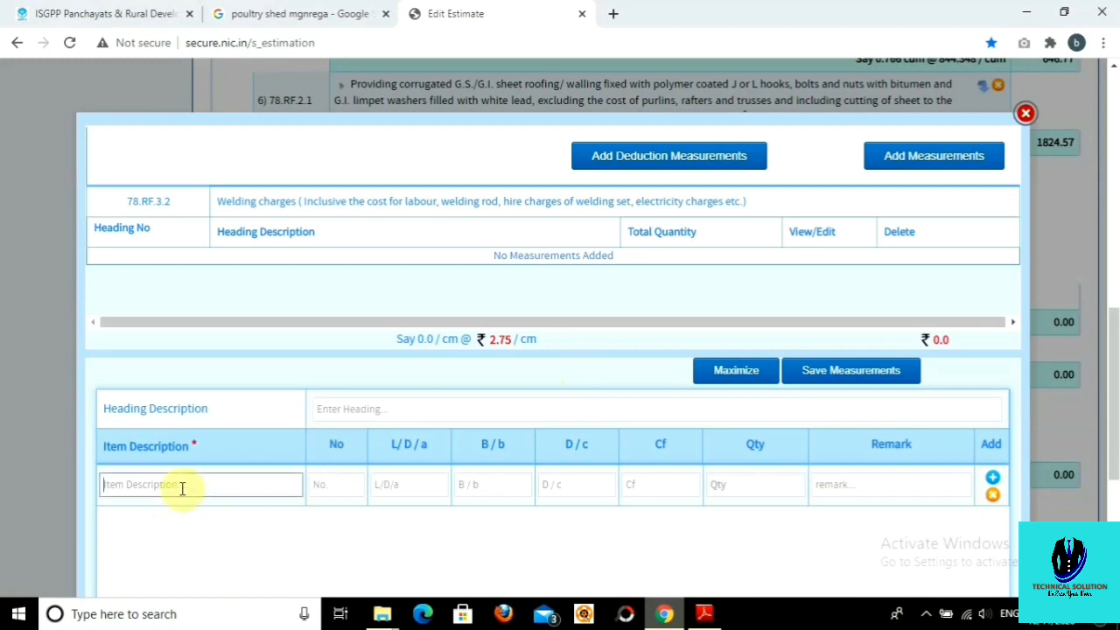
pyautogui.write('WELDING')
pyautogui.press('Tab')
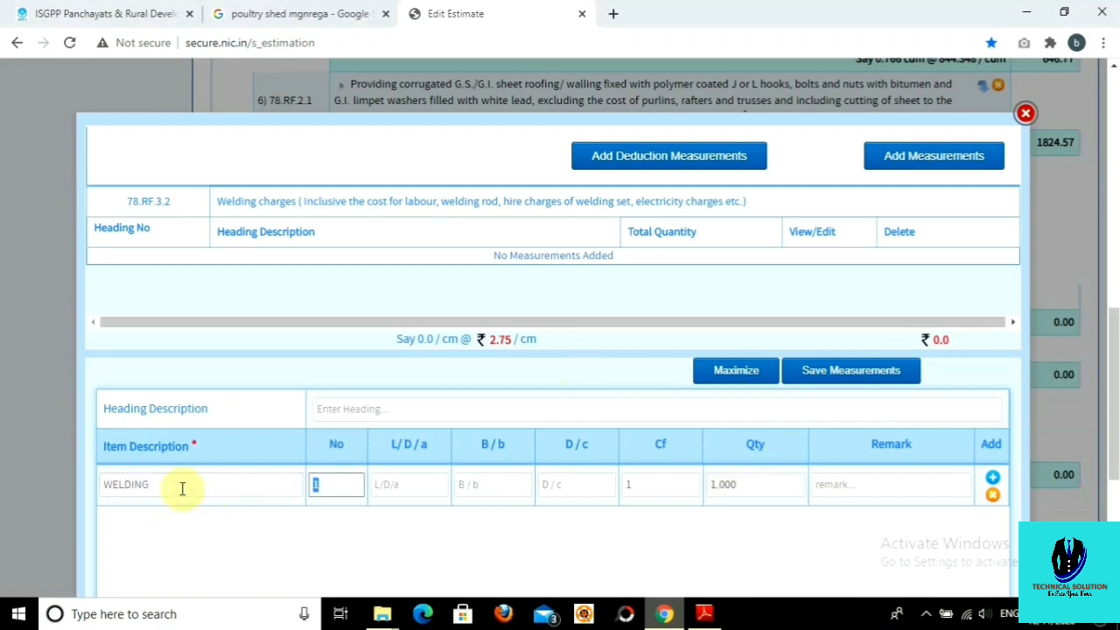
# Give the welding row number 3 and length 1350, save and close the measurements, and collapse that specification.
pyautogui.write('3')
pyautogui.press('Tab')
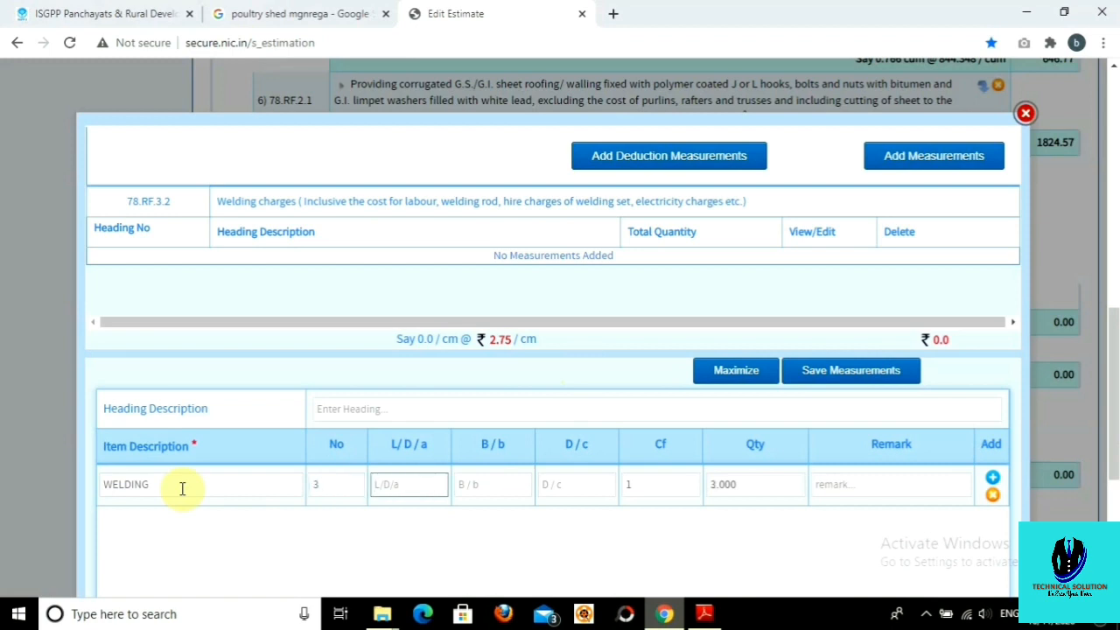
pyautogui.write('13500')
pyautogui.click(299, 526)
pyautogui.click(879, 372)
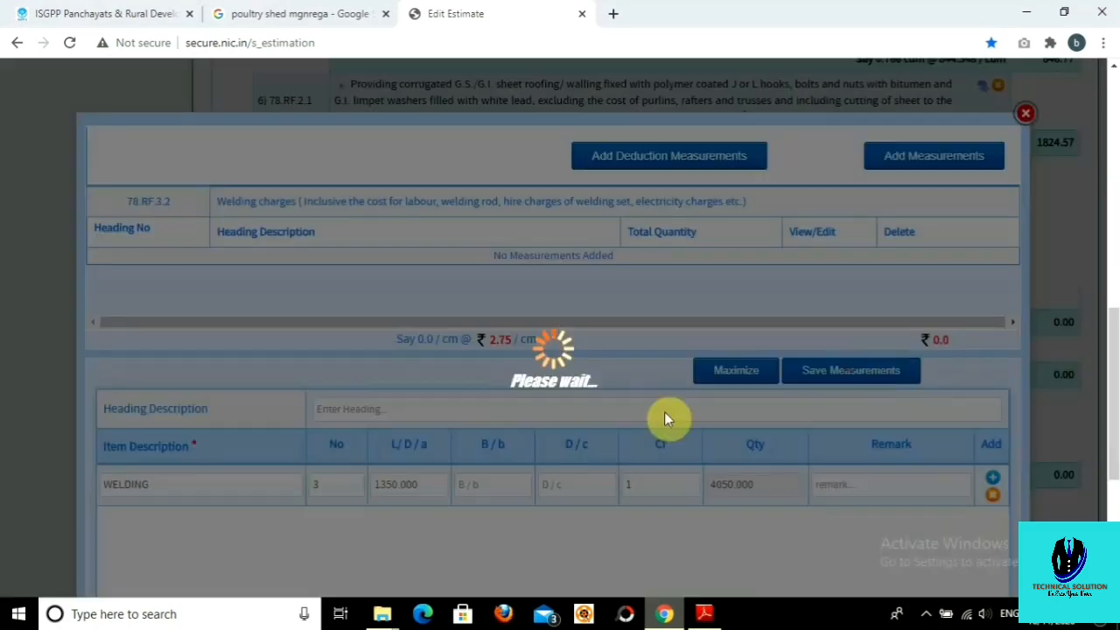
pyautogui.click(550, 424)
pyautogui.click(1024, 113)
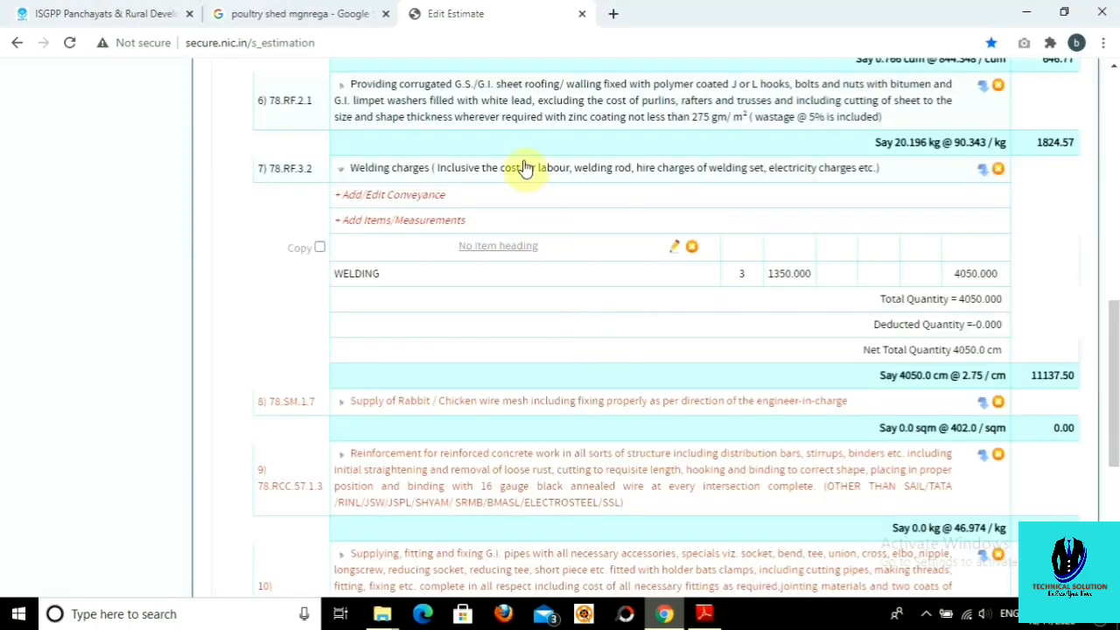
pyautogui.click(523, 168)
# Start a measurement entry for the chicken wire mesh specification 78.SM.1.7 with the item description NET.
pyautogui.click(477, 225)
pyautogui.click(429, 273)
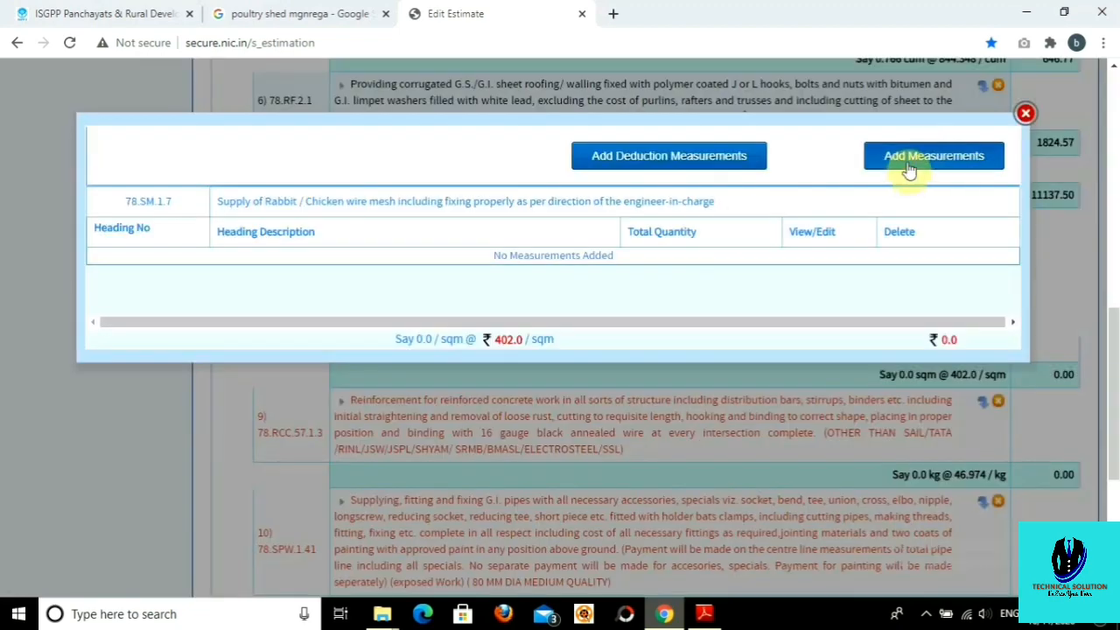
pyautogui.click(909, 171)
pyautogui.click(233, 485)
pyautogui.write('NET')
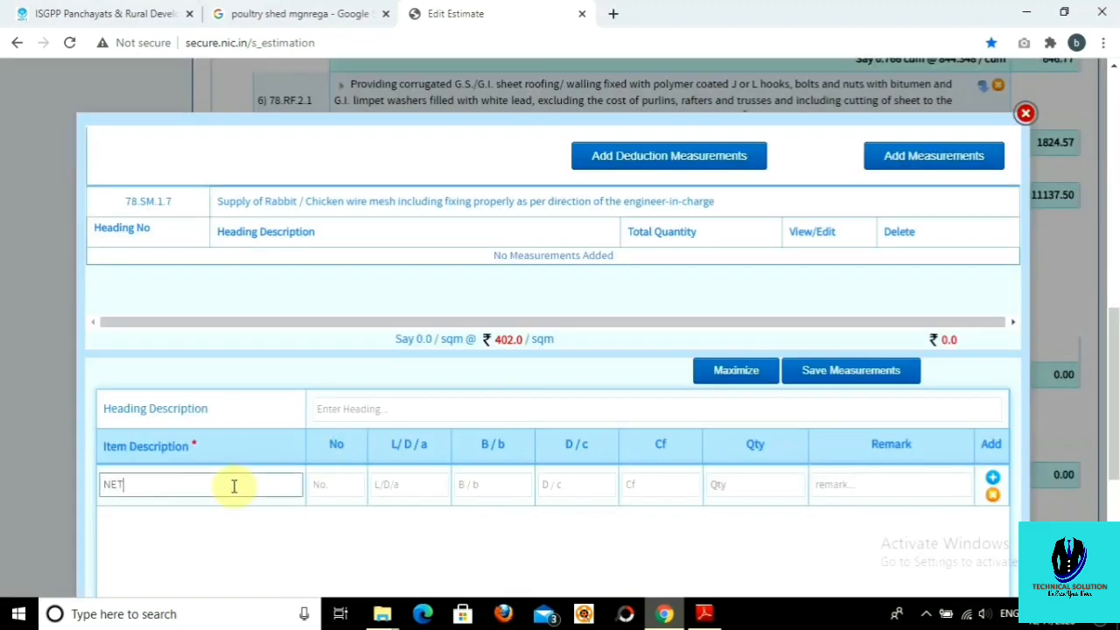
pyautogui.press('Tab')
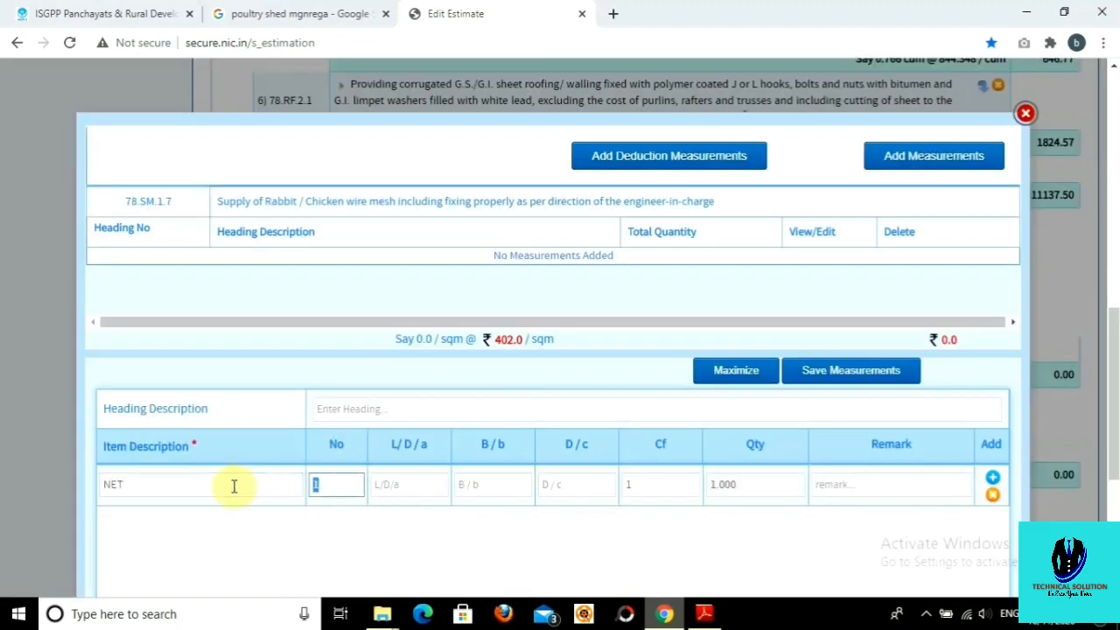
# Give the NET row number 1, length 13.5 and depth 0.3, leaving the breadth empty.
pyautogui.press('Tab')
pyautogui.write('13.5')
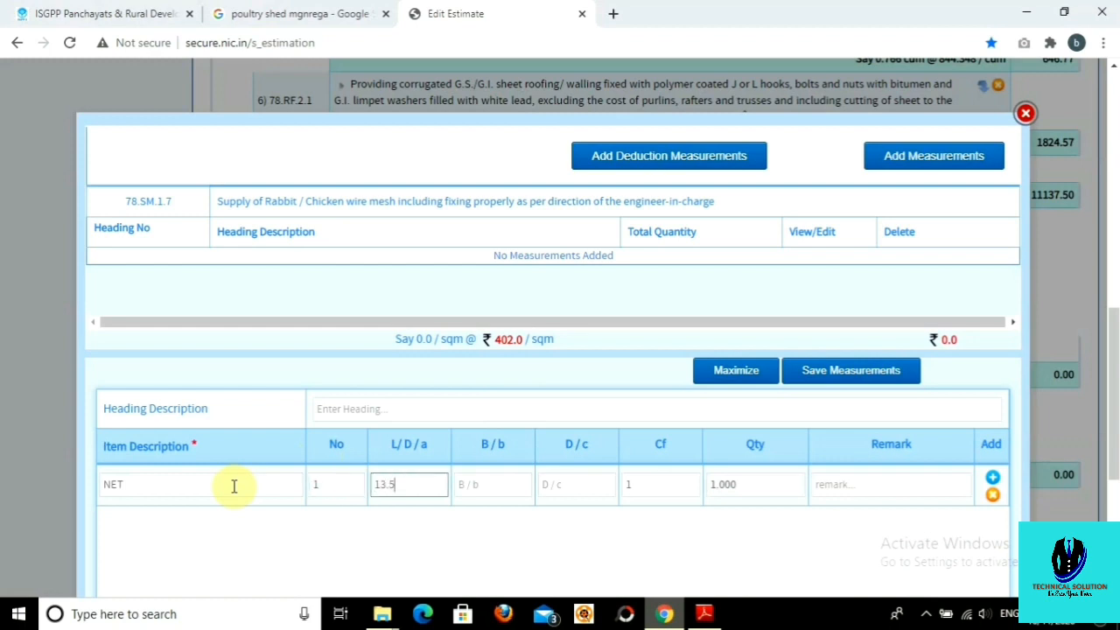
pyautogui.write('00')
pyautogui.press('Tab')
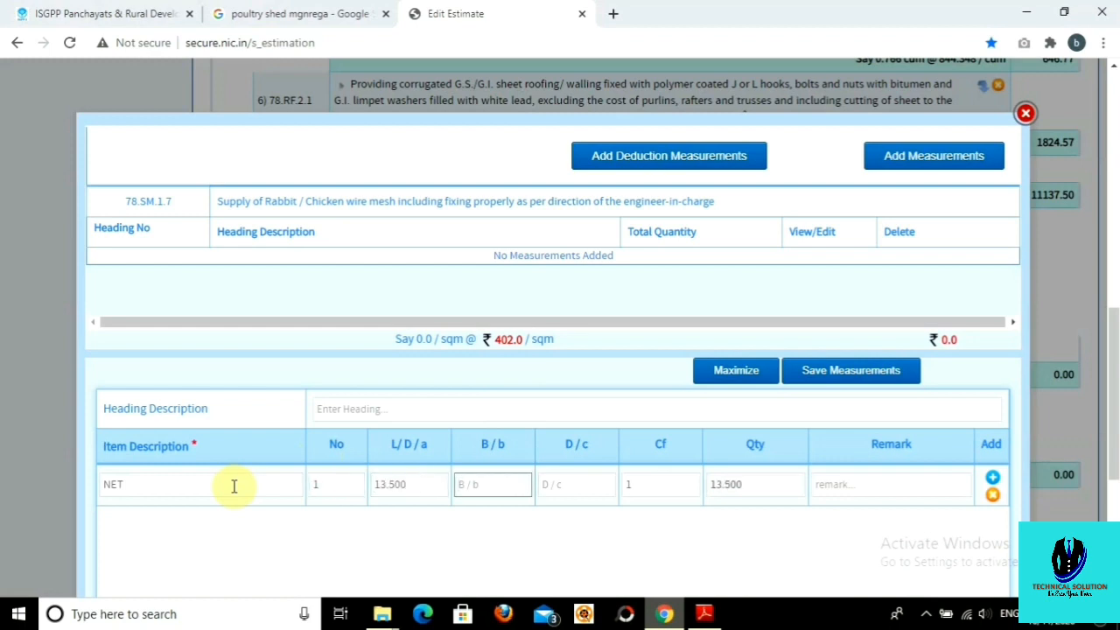
pyautogui.press('Tab')
pyautogui.write('0.300')
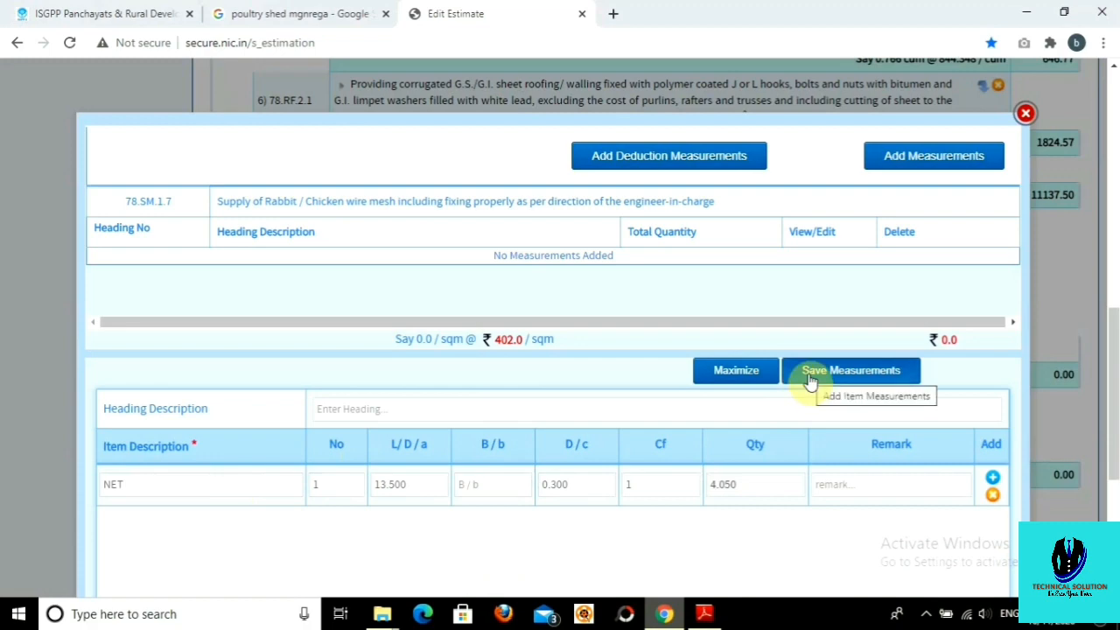
# Set the NET row's depth to 1.755, save and close the measurements, and collapse that specification.
pyautogui.moveTo(583, 487); pyautogui.dragTo(510, 492)
pyautogui.write('1.755')
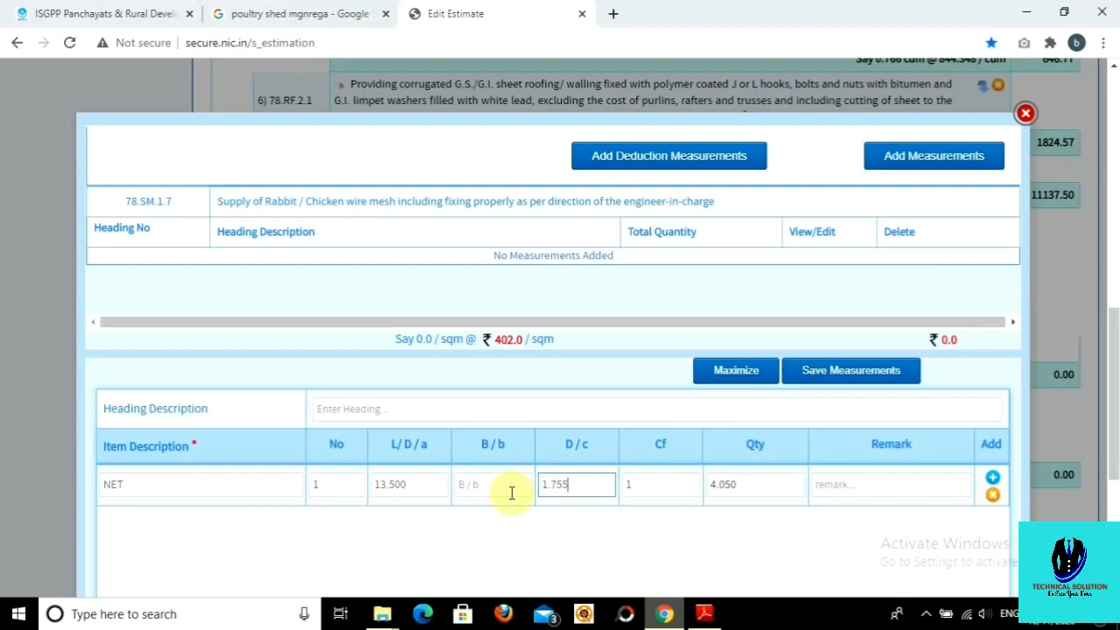
pyautogui.click(816, 373)
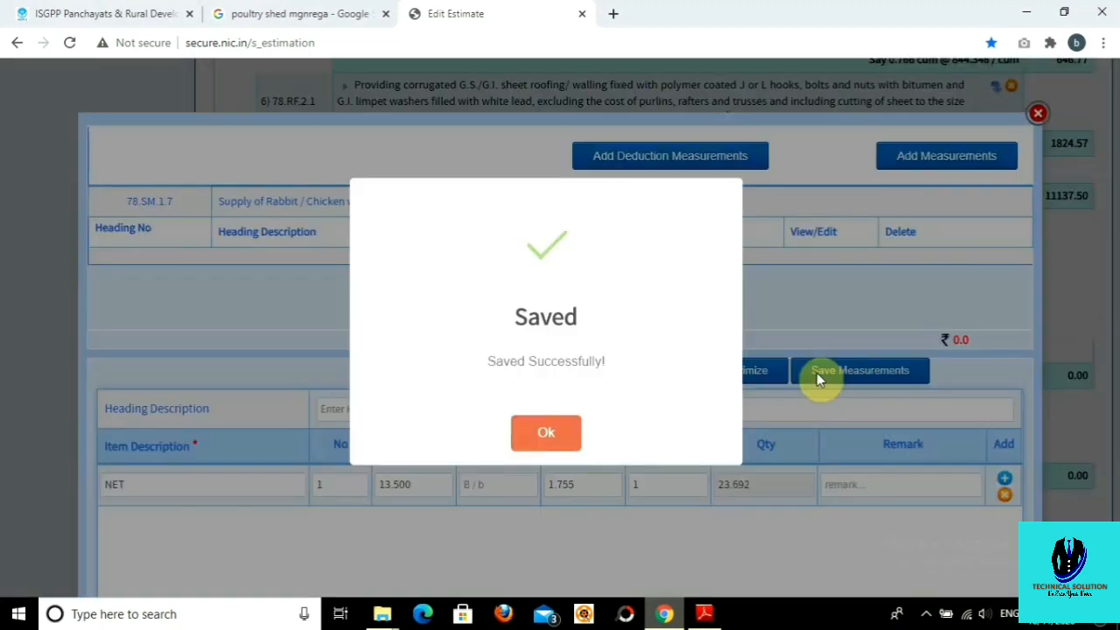
pyautogui.click(546, 432)
pyautogui.click(1037, 113)
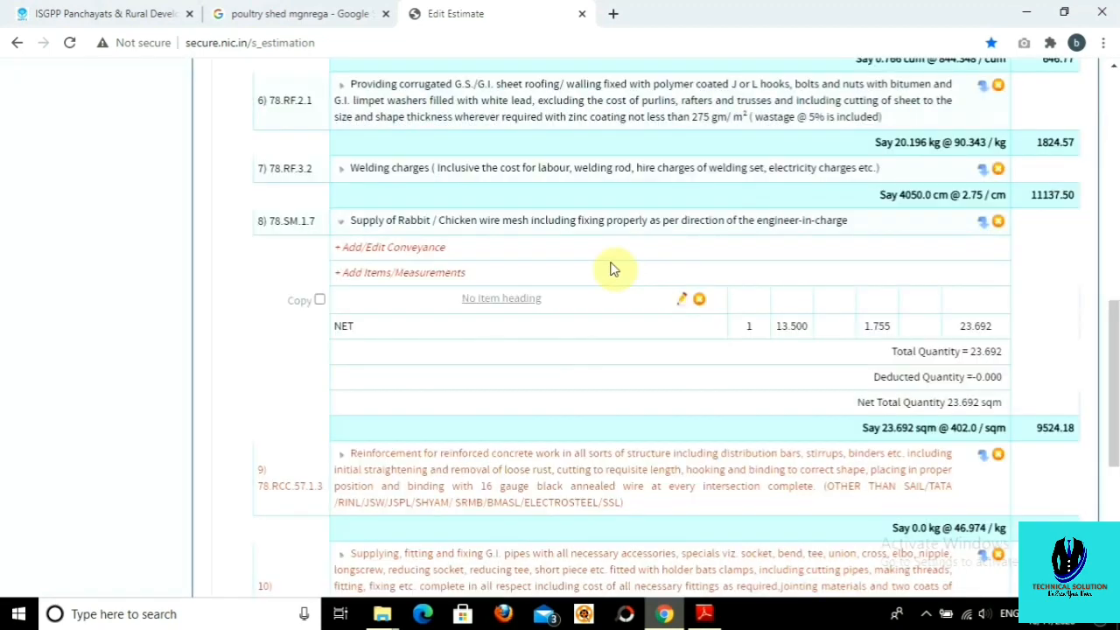
pyautogui.click(571, 224)
# Start a measurement entry for the reinforcement specification 78.RCC.57.1.3 with the item description STEEL.
pyautogui.scroll(6, 516, 304)
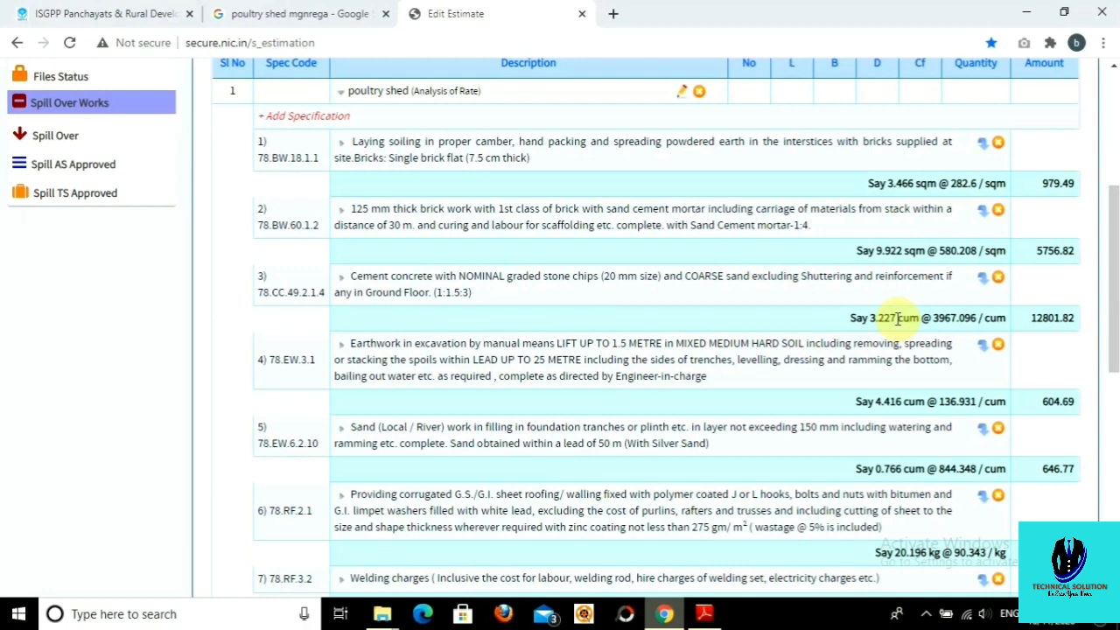
pyautogui.scroll(-4, 720, 321)
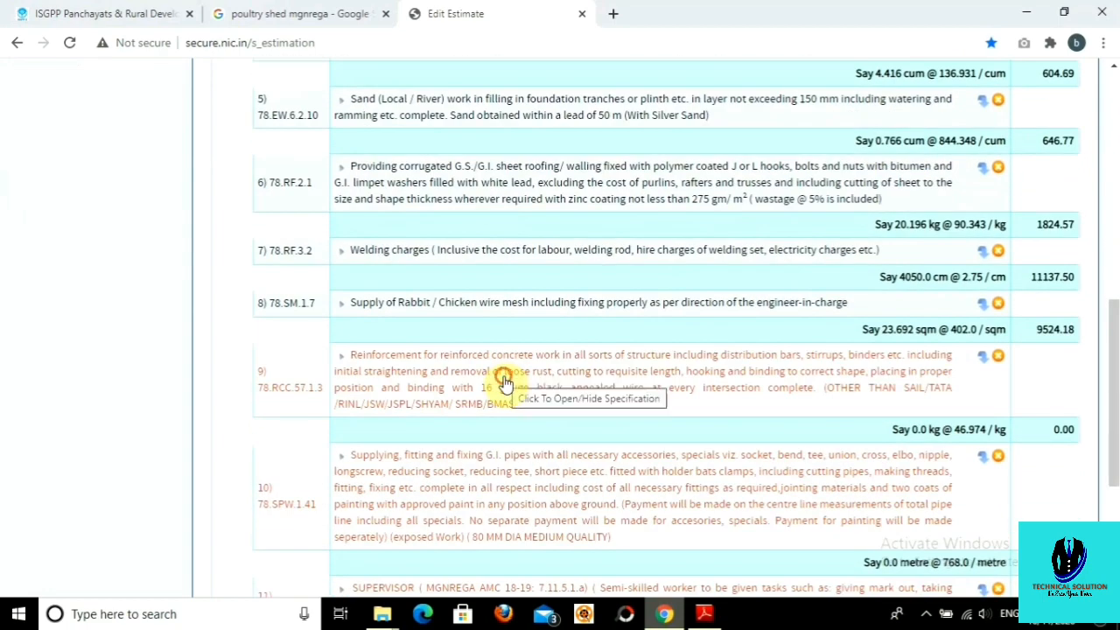
pyautogui.click(504, 382)
pyautogui.click(426, 459)
pyautogui.click(887, 165)
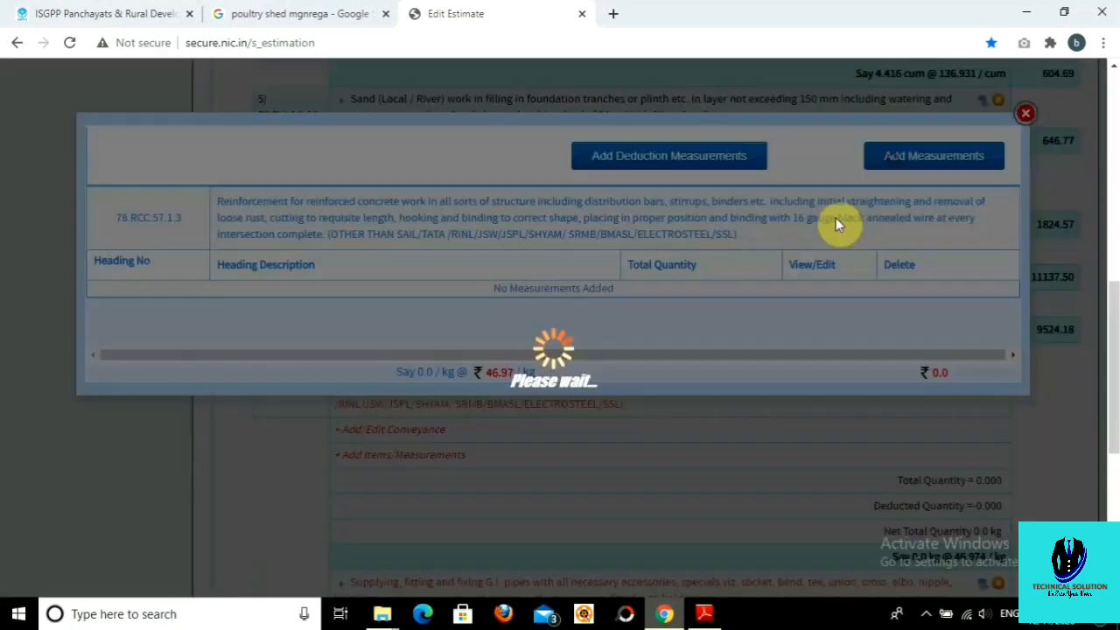
pyautogui.click(240, 523)
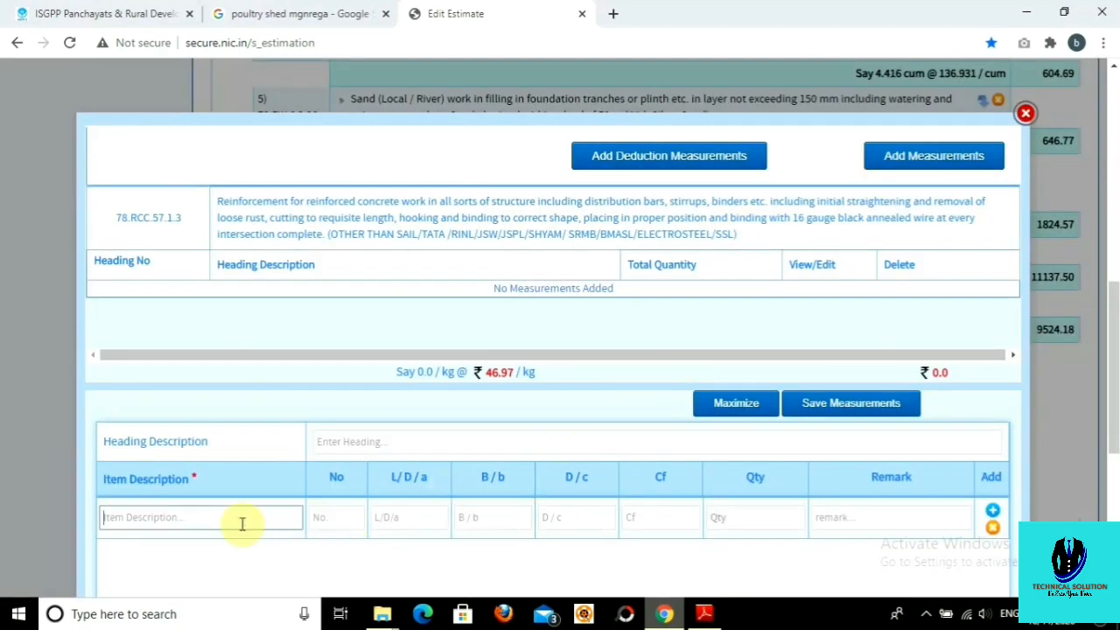
pyautogui.write('STEEL')
# Give the steel row number 1 and length 202, then save and close the measurements.
pyautogui.click(324, 521)
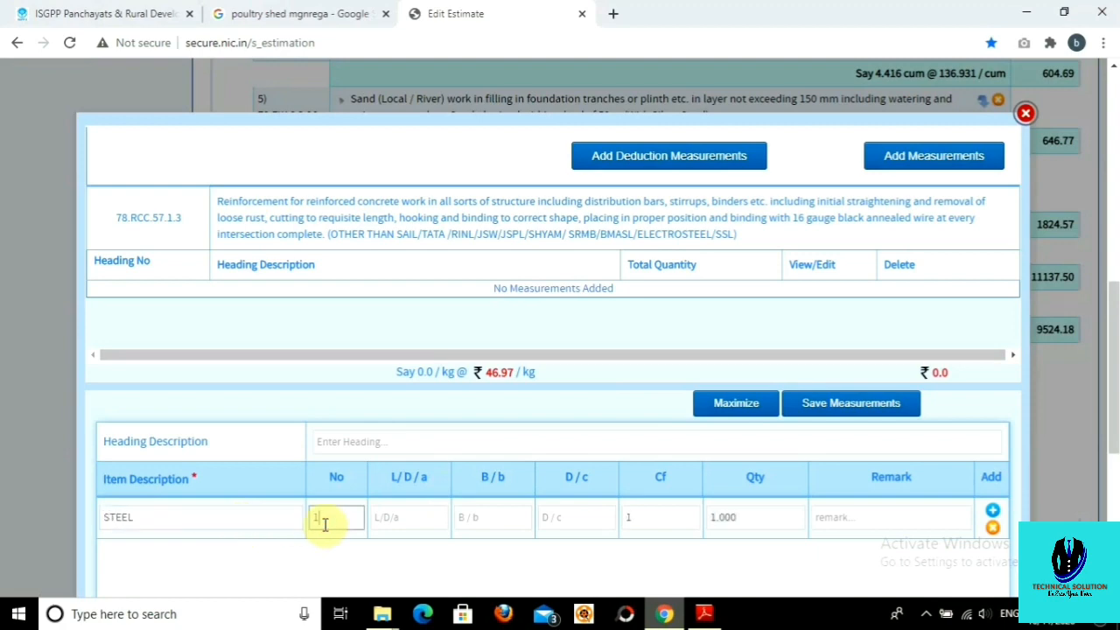
pyautogui.press('Tab')
pyautogui.write('202')
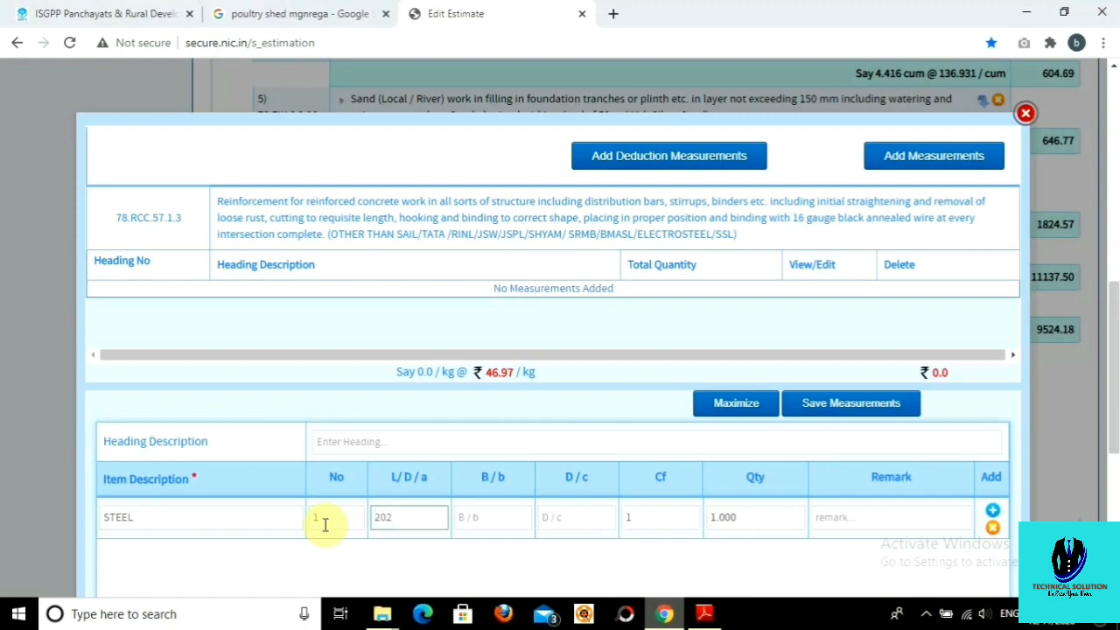
pyautogui.press('Tab')
pyautogui.click(825, 404)
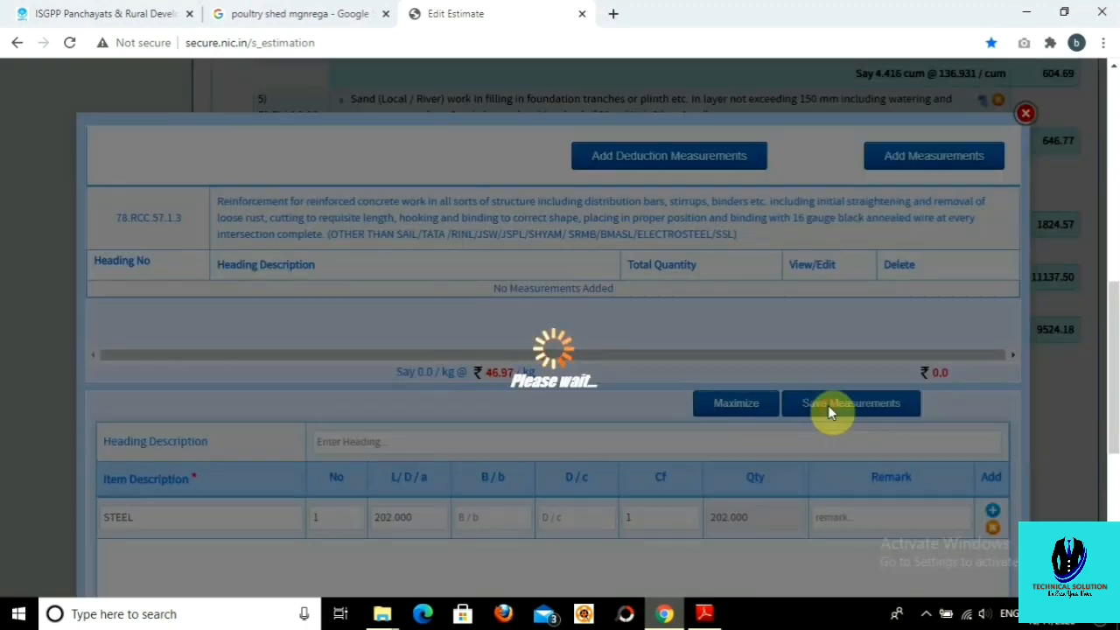
pyautogui.click(546, 432)
pyautogui.click(1025, 113)
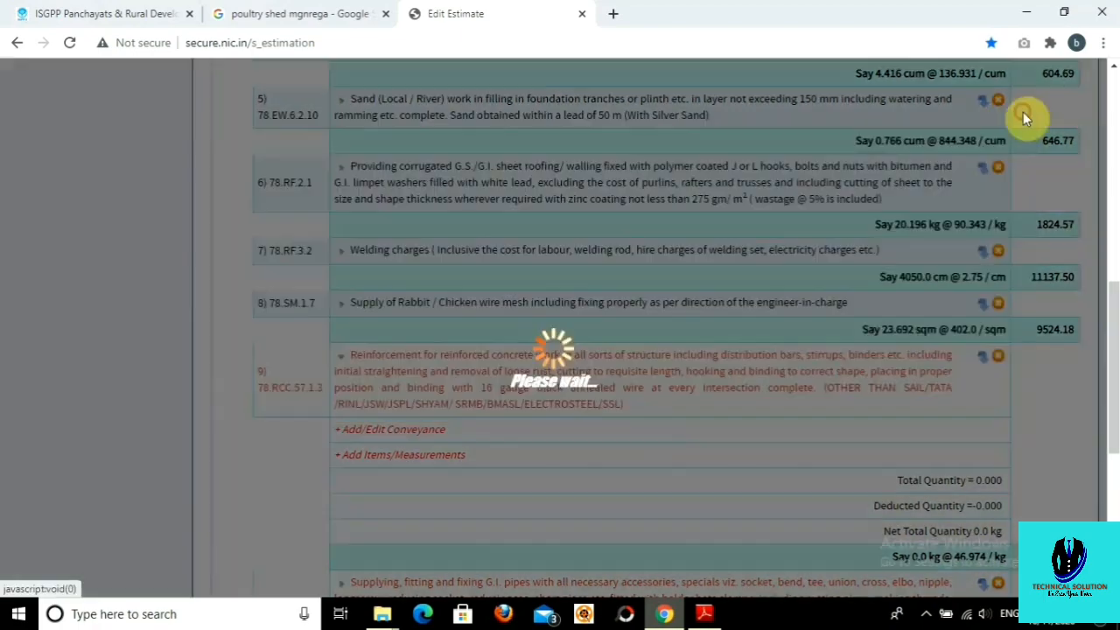
# Add conveyance for the reinforcement specification with a total of 15 km for 2205-Steel, then save and close it.
pyautogui.click(394, 429)
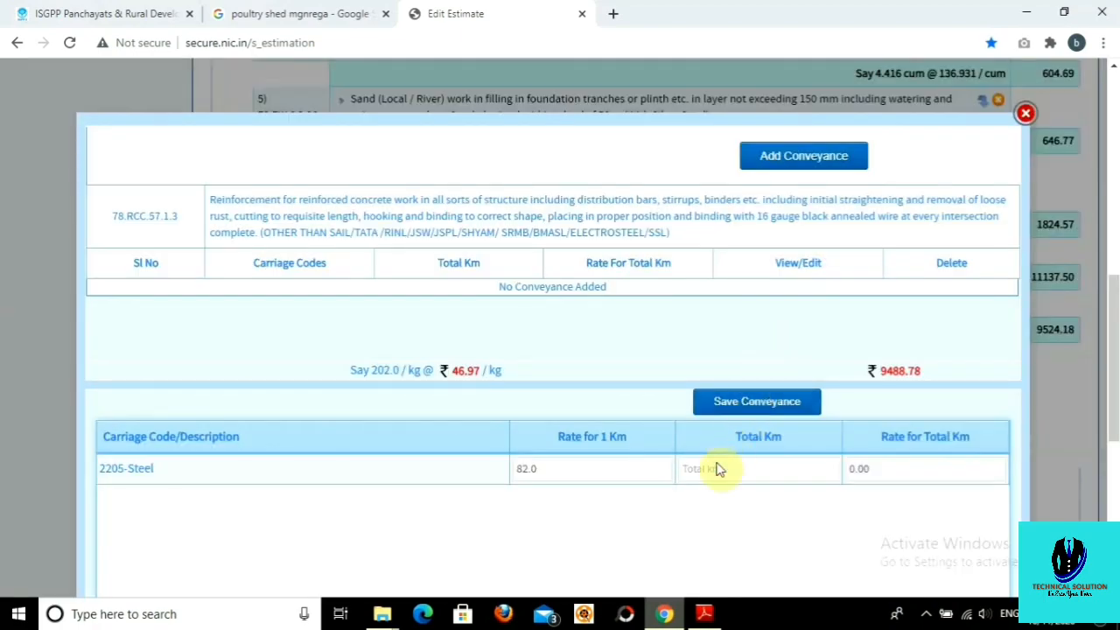
pyautogui.click(717, 467)
pyautogui.write('15')
pyautogui.click(710, 404)
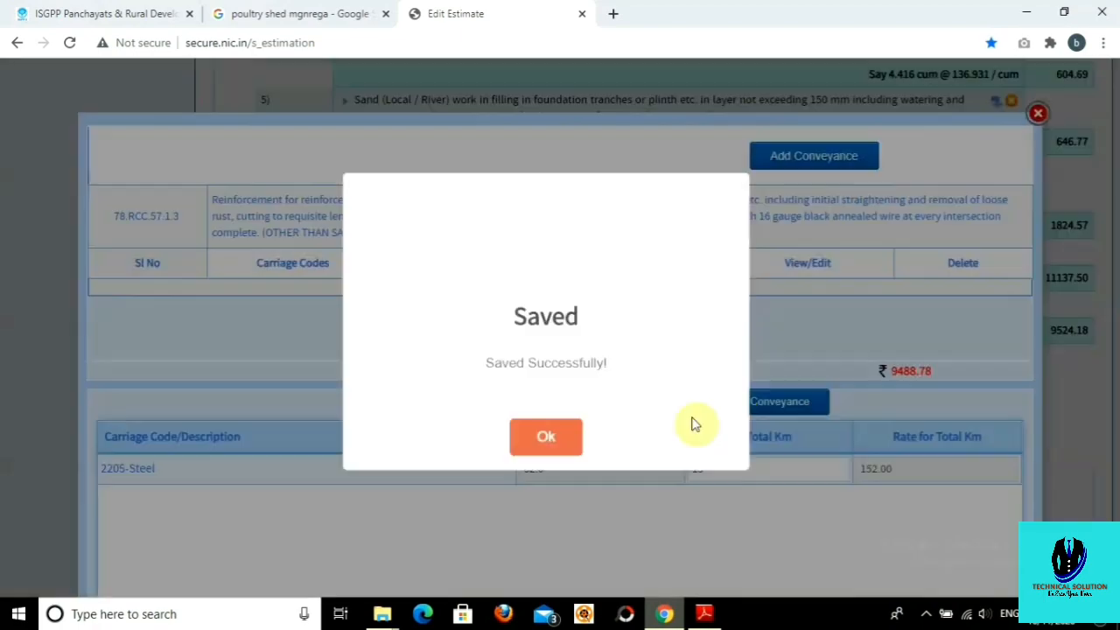
pyautogui.click(545, 434)
pyautogui.click(1024, 113)
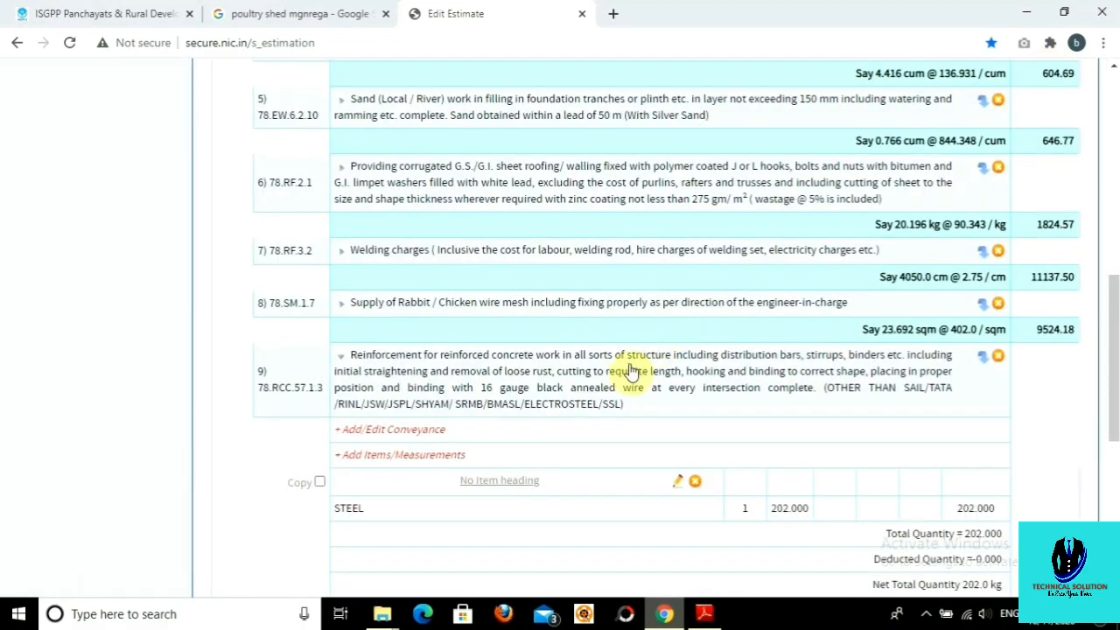
# Start a measurement entry for the G.I. pipe specification 78.SPW.1.41 with the item description ROOF.
pyautogui.scroll(-2, 572, 375)
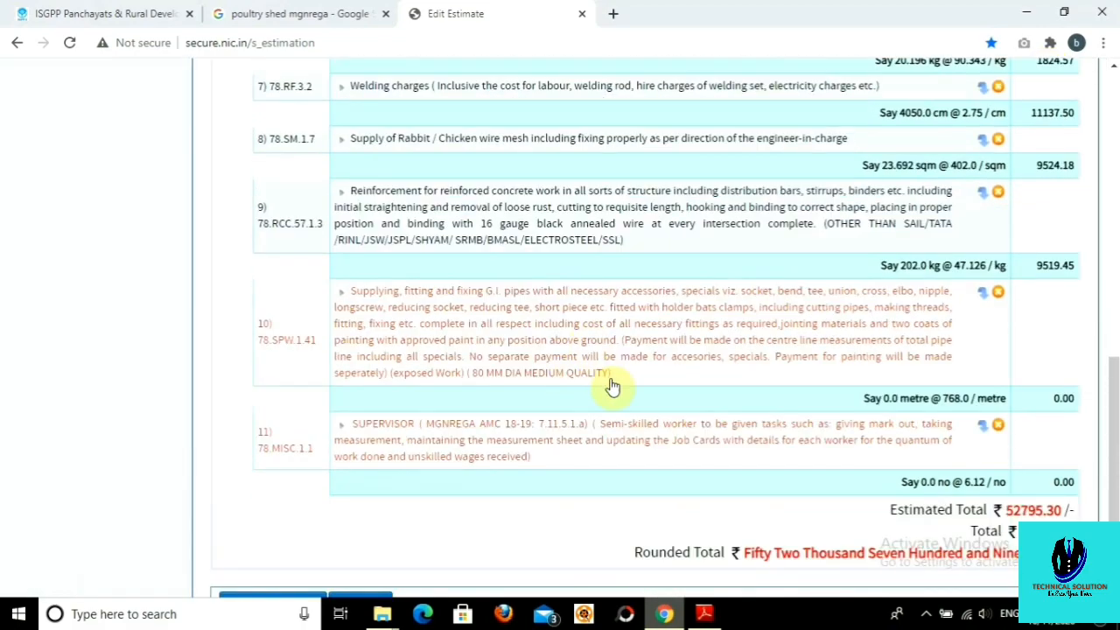
pyautogui.click(500, 342)
pyautogui.click(416, 425)
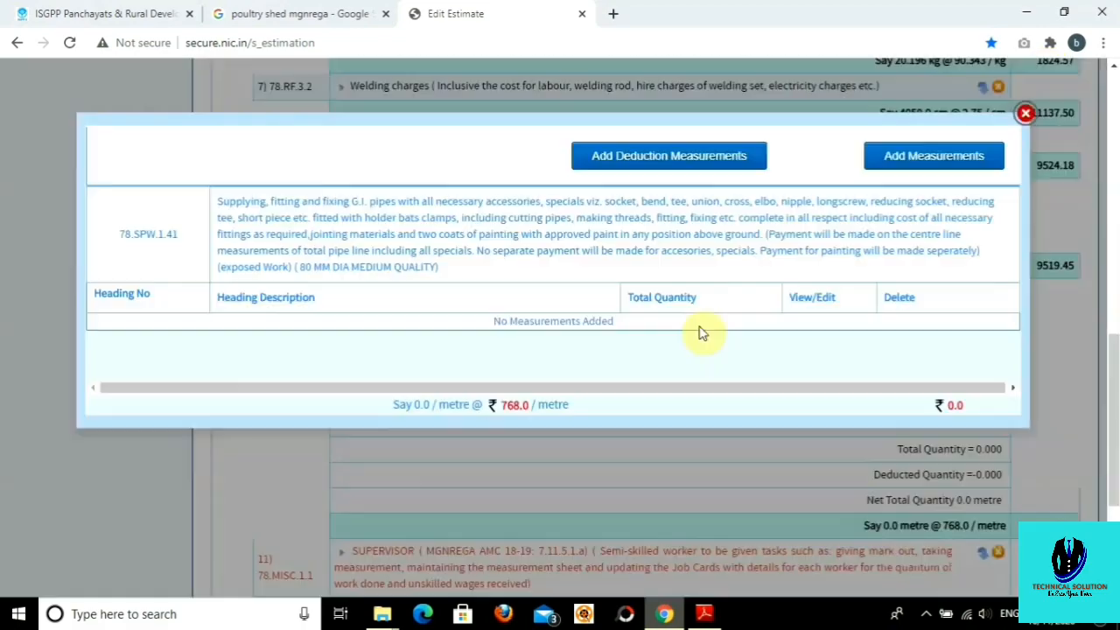
pyautogui.click(913, 167)
pyautogui.click(131, 549)
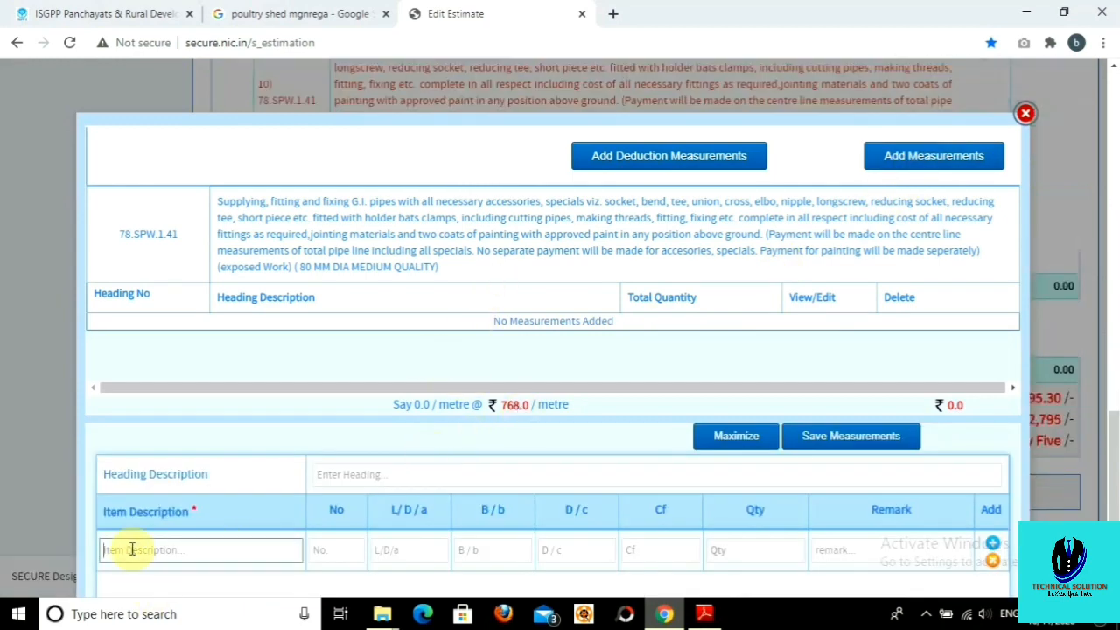
pyautogui.write('ROOF')
# Give the G.I. pipe's ROOF row number 3 and length 3.96.
pyautogui.click(352, 550)
pyautogui.write('1')
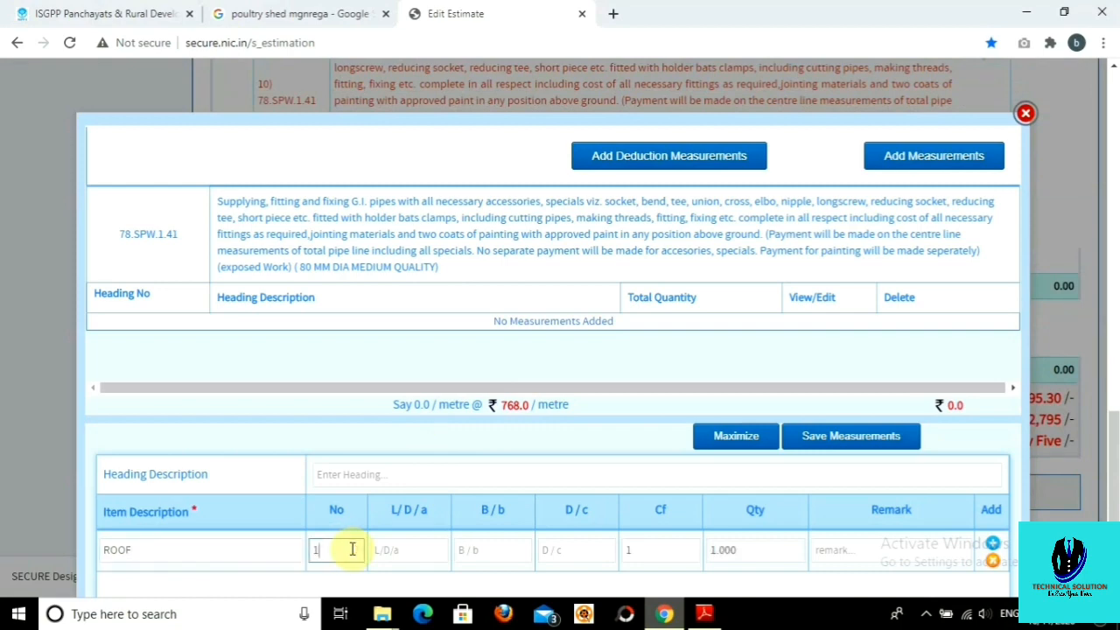
pyautogui.press('BackSpace')
pyautogui.write('3')
pyautogui.press('Tab')
pyautogui.write('3.9')
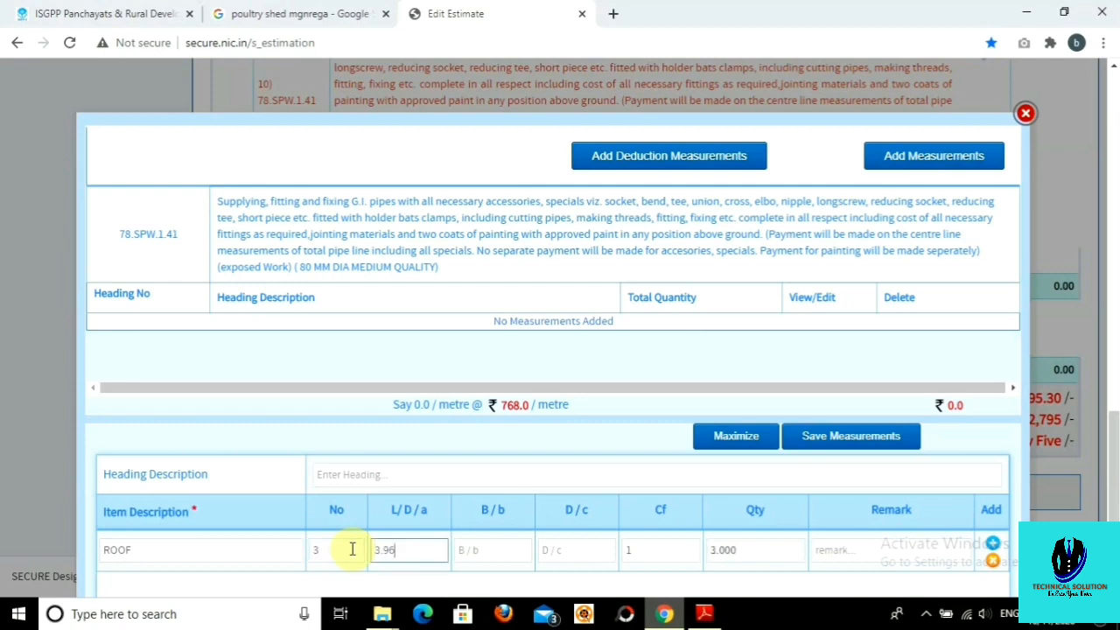
# Add a second G.I. pipe row without a description, with number 3 and length 5.1, and save the measurements.
pyautogui.press('Return')
pyautogui.press('Tab')
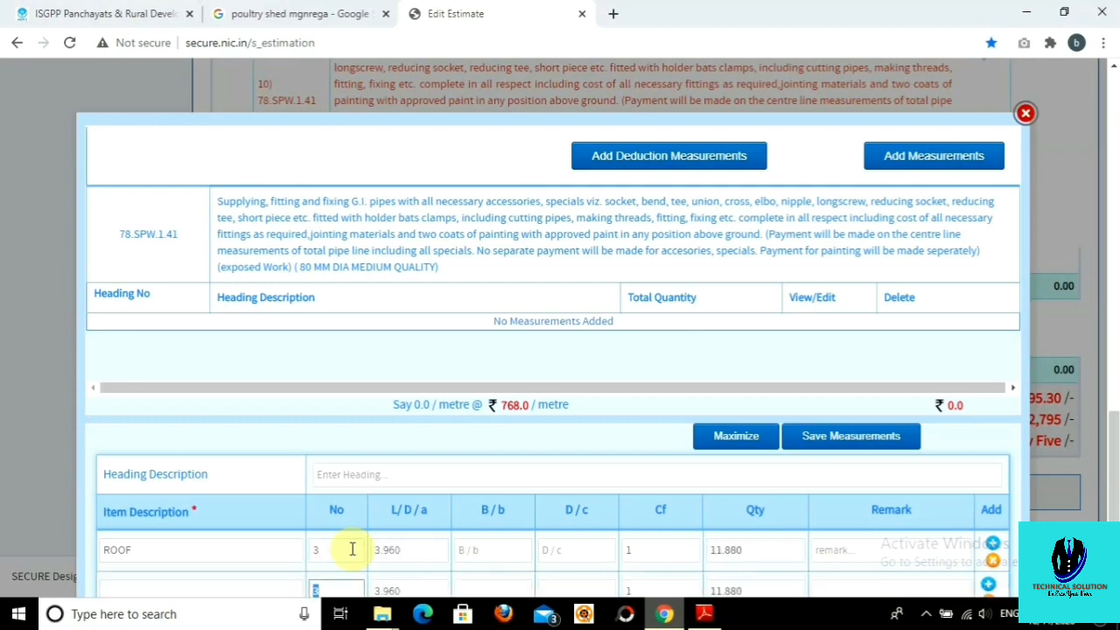
pyautogui.press('Tab')
pyautogui.write('5')
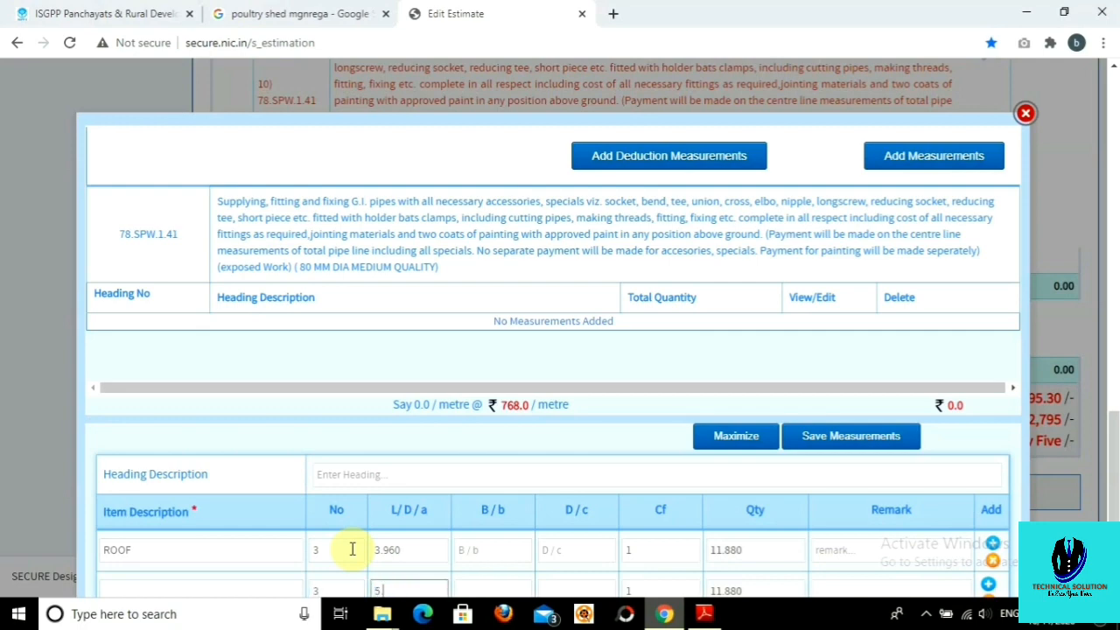
pyautogui.write('.1')
pyautogui.click(840, 435)
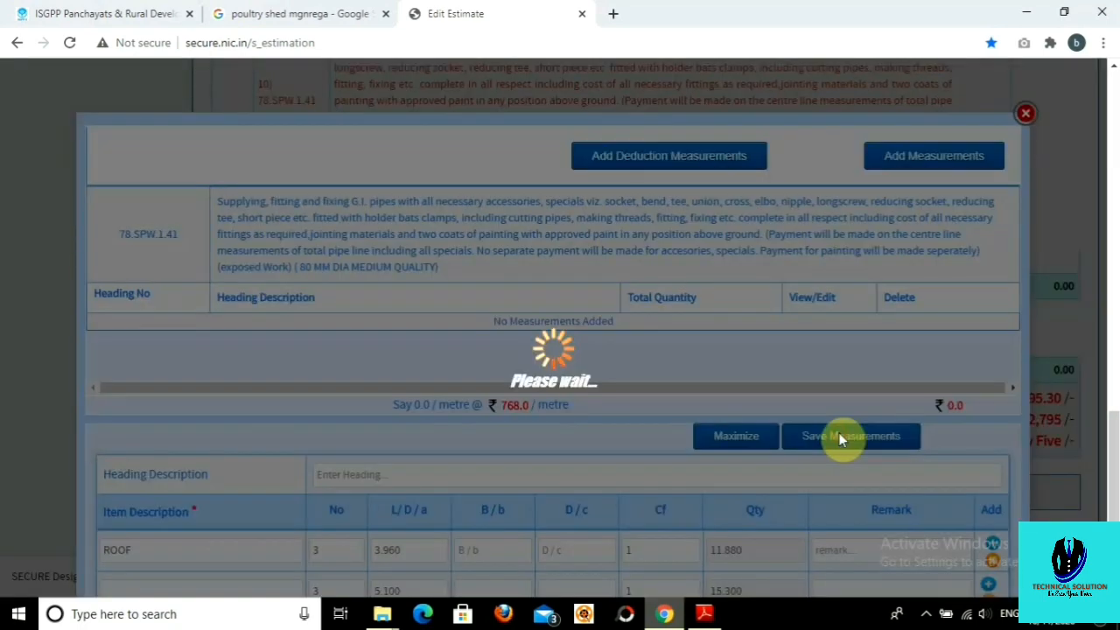
# Finish saving the G.I. pipe measurements, close their measurement window and collapse the G.I. pipe specification.
pyautogui.click(560, 432)
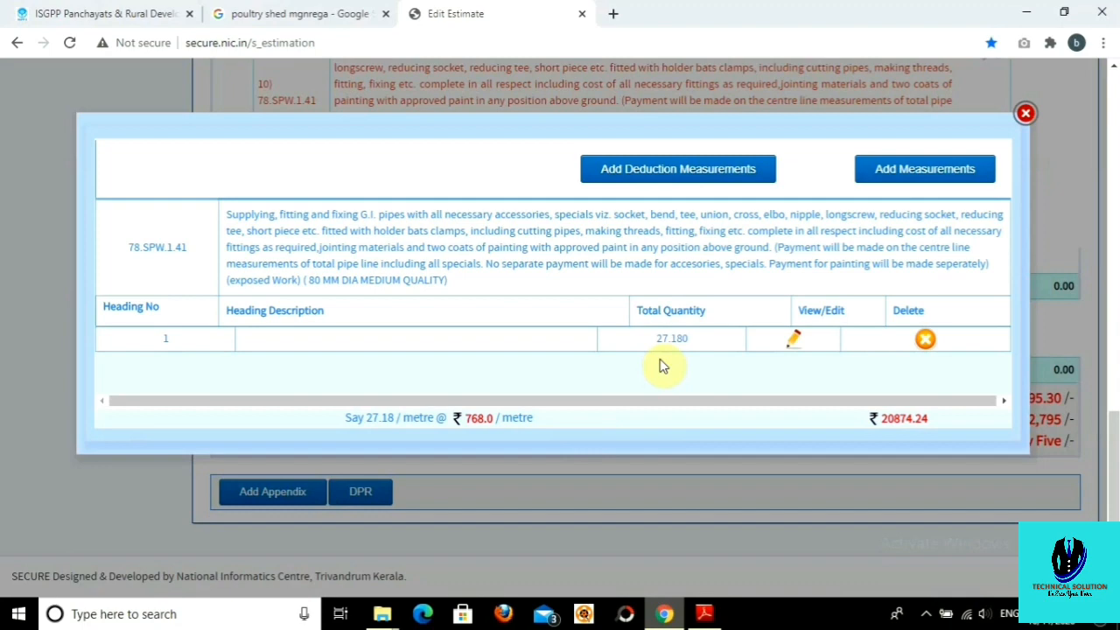
pyautogui.click(1025, 116)
pyautogui.scroll(-1, 612, 267)
pyautogui.scroll(2, 599, 252)
pyautogui.click(550, 235)
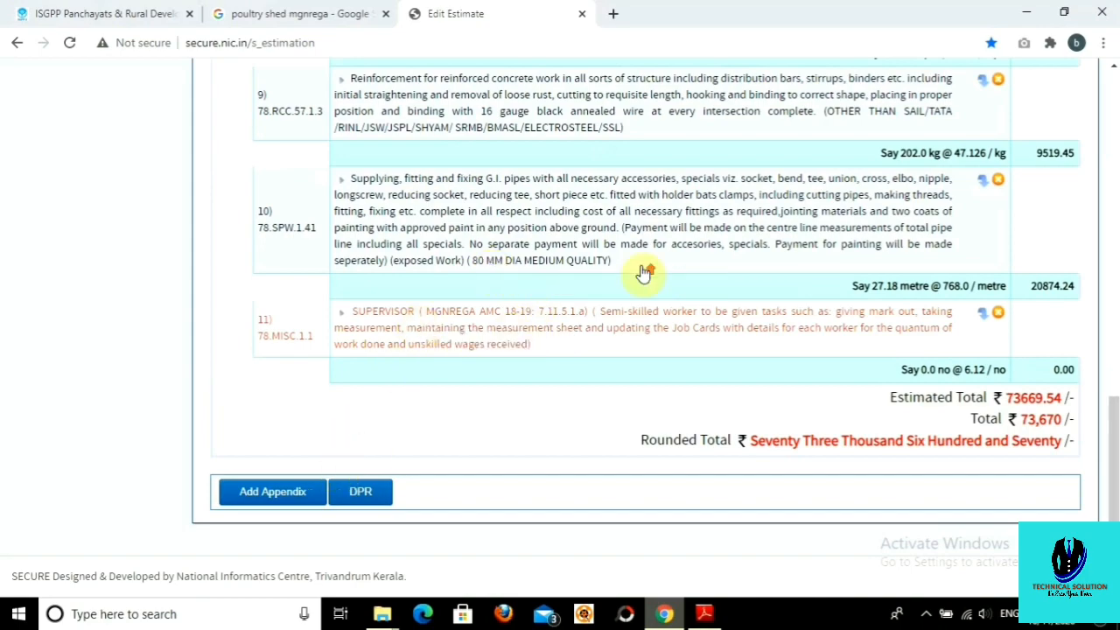
# Generate the Detailed Estimate report for the draft estimate and look through it from beginning to end.
pyautogui.scroll(15, 644, 270)
pyautogui.scroll(-15, 592, 267)
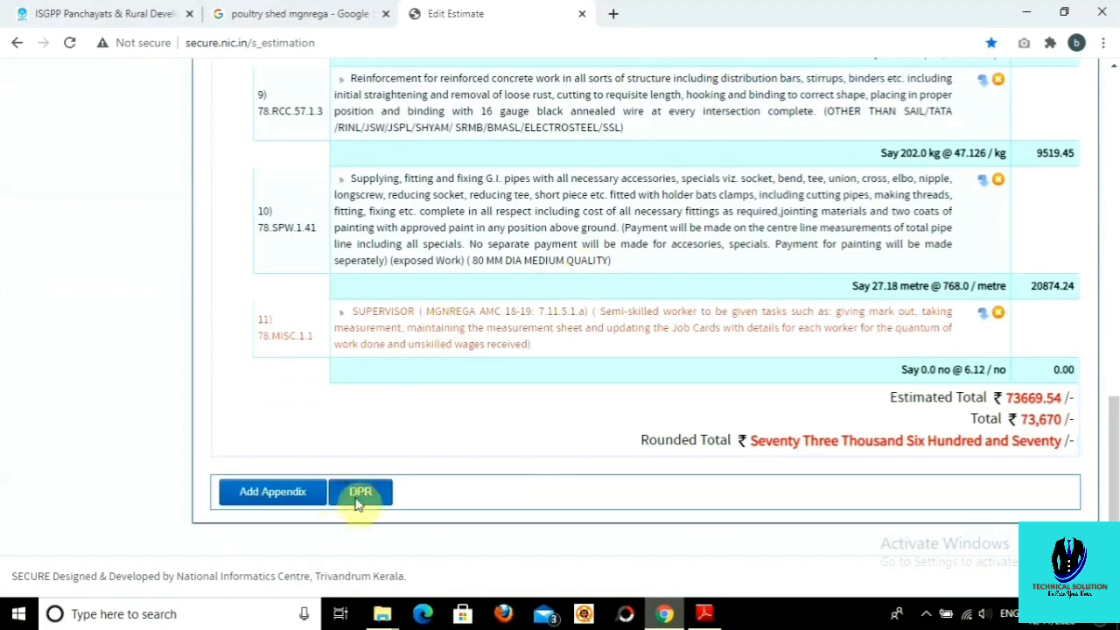
pyautogui.click(357, 496)
pyautogui.click(375, 443)
pyautogui.click(636, 487)
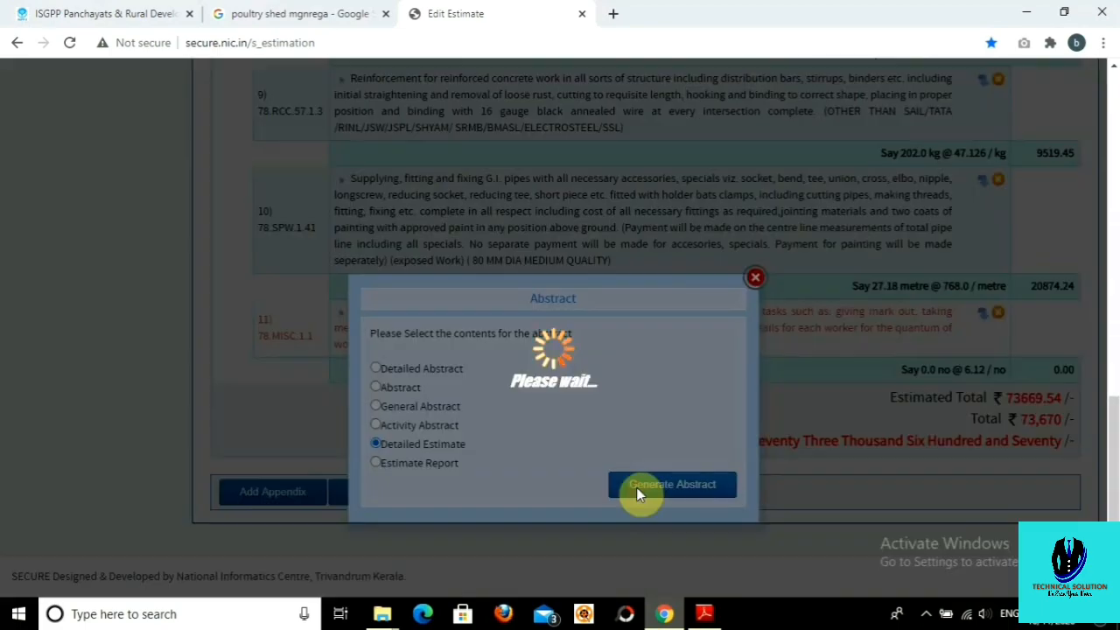
pyautogui.scroll(-20, 670, 470)
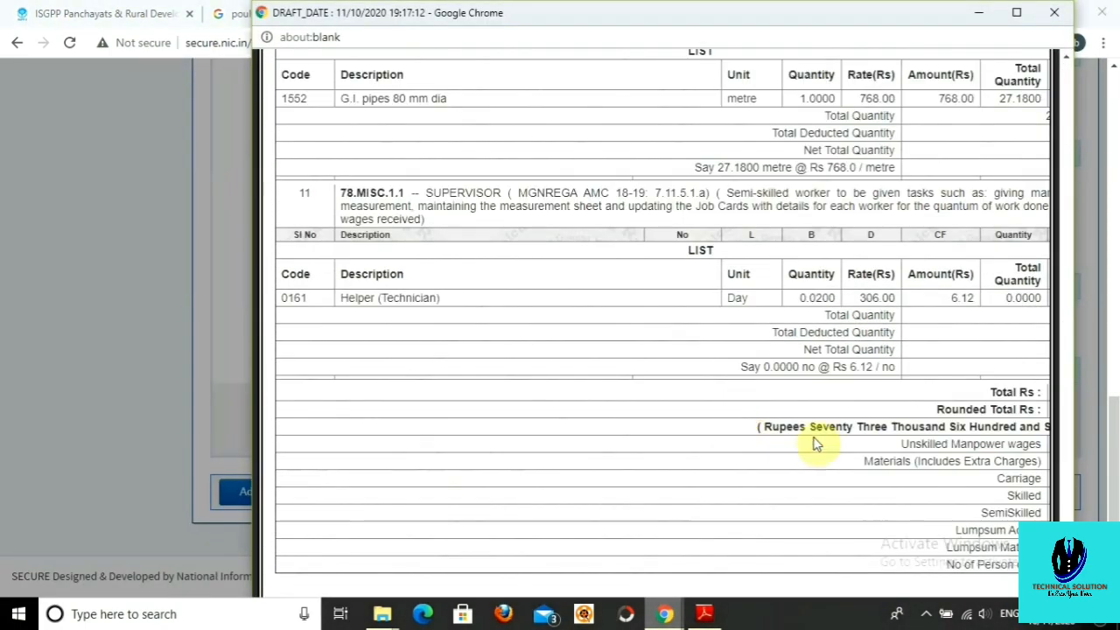
pyautogui.scroll(20, 960, 219)
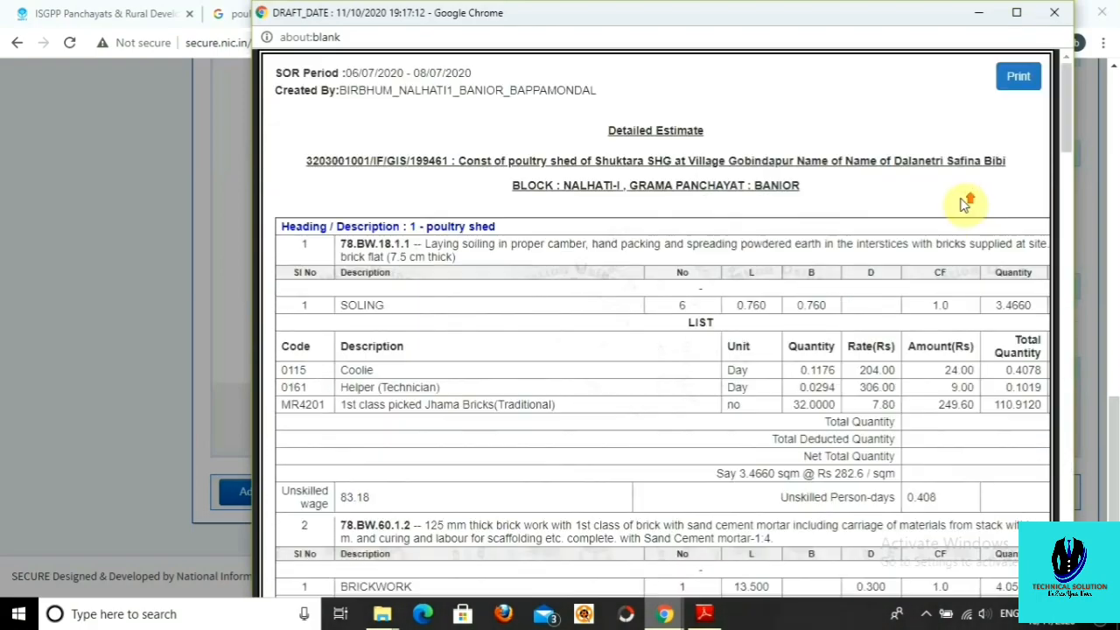
# Preview the Detailed Estimate report for printing through its last page, then close the report and the abstract options.
pyautogui.click(1015, 76)
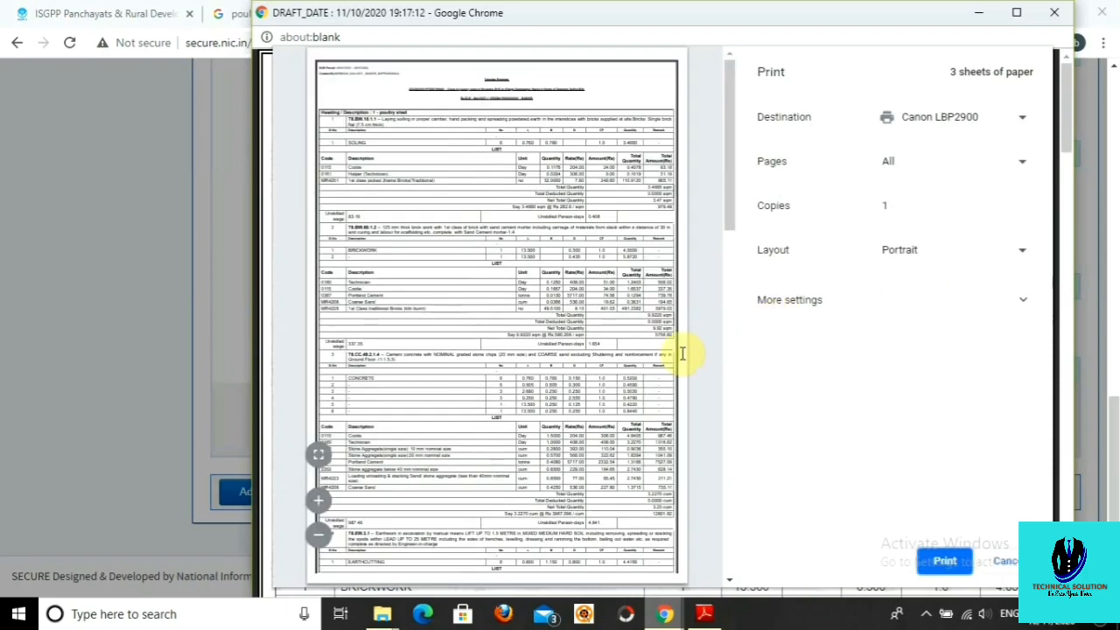
pyautogui.scroll(-15, 607, 342)
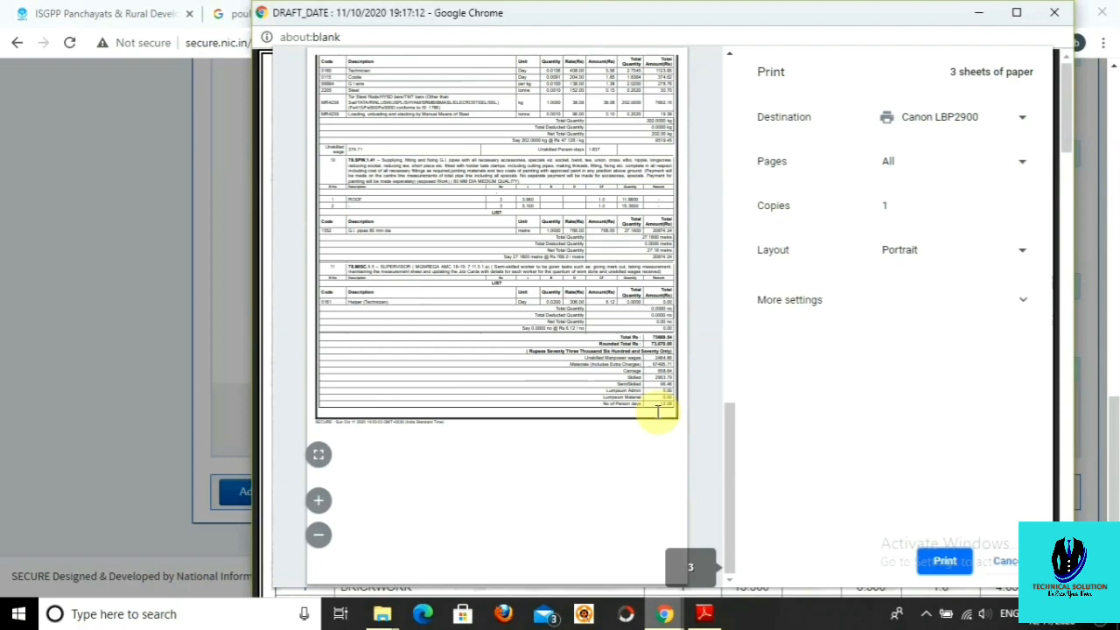
pyautogui.click(1054, 12)
pyautogui.click(758, 295)
# Add a measurement to the SUPERVISOR specification 78.MISC.1.1 with item description MATE and number 12, save it and collapse the specification.
pyautogui.click(499, 349)
pyautogui.click(451, 394)
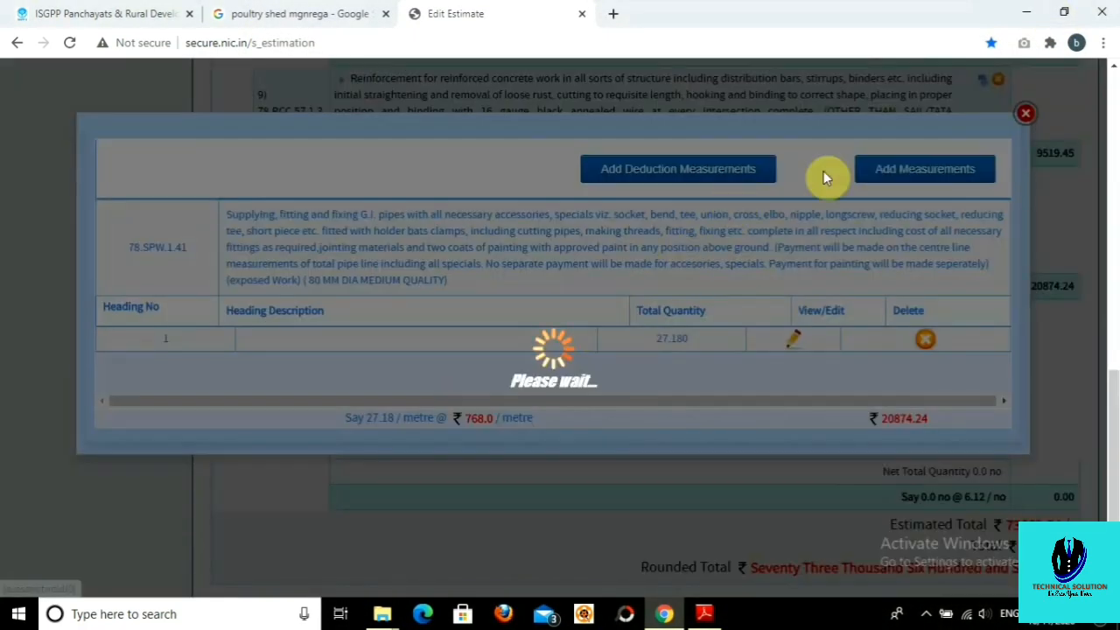
pyautogui.click(258, 500)
pyautogui.write('MATE')
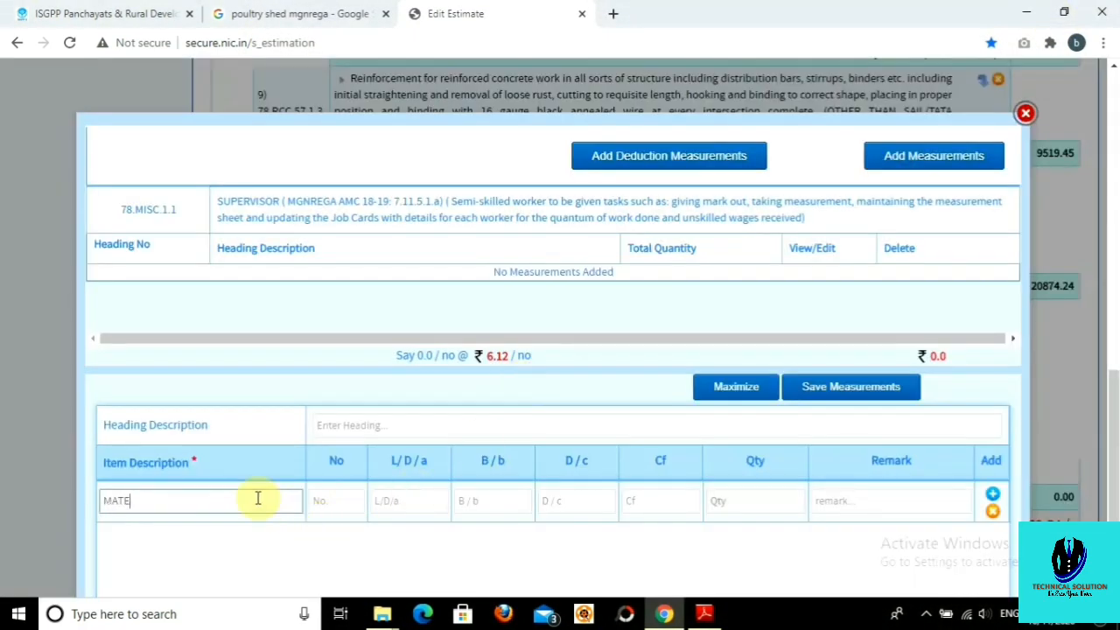
pyautogui.click(340, 499)
pyautogui.write('112')
pyautogui.click(323, 505)
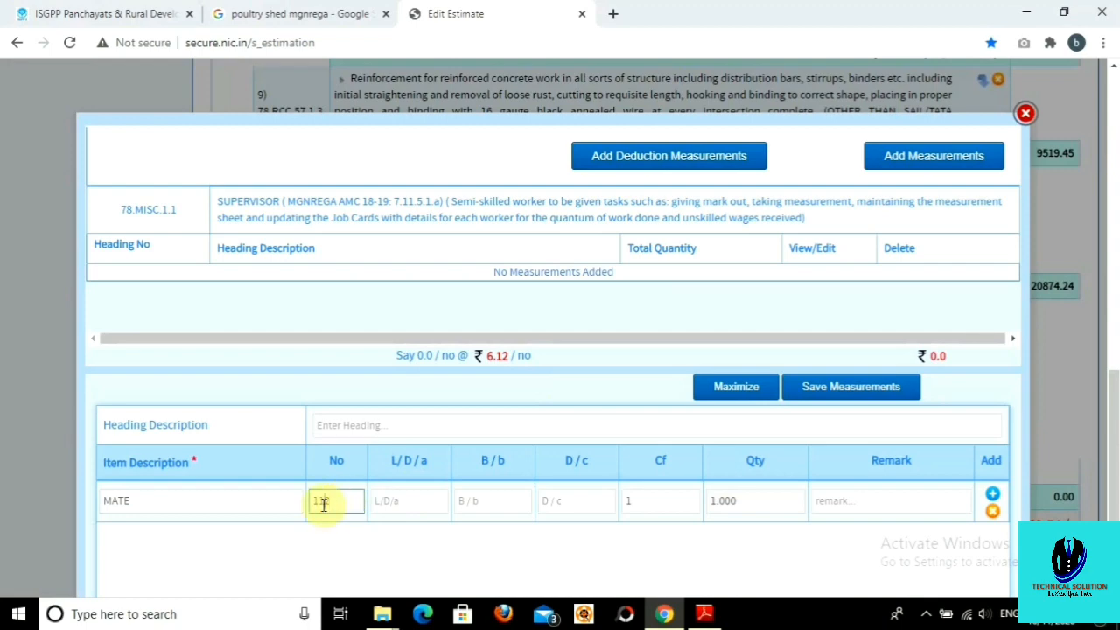
pyautogui.click(829, 390)
pyautogui.press('Return')
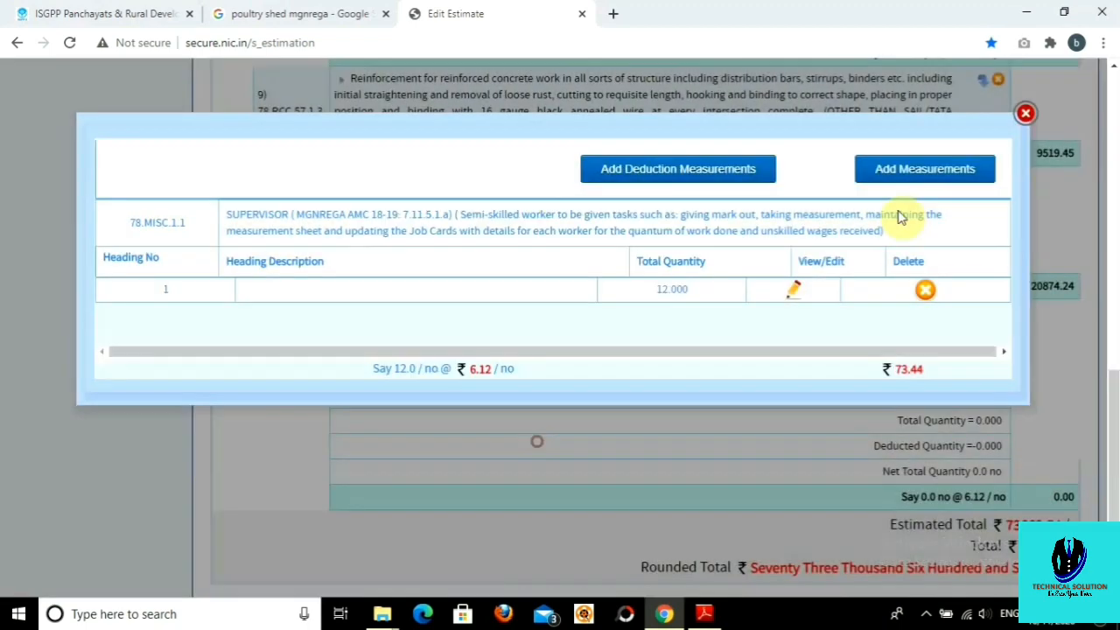
pyautogui.click(1026, 115)
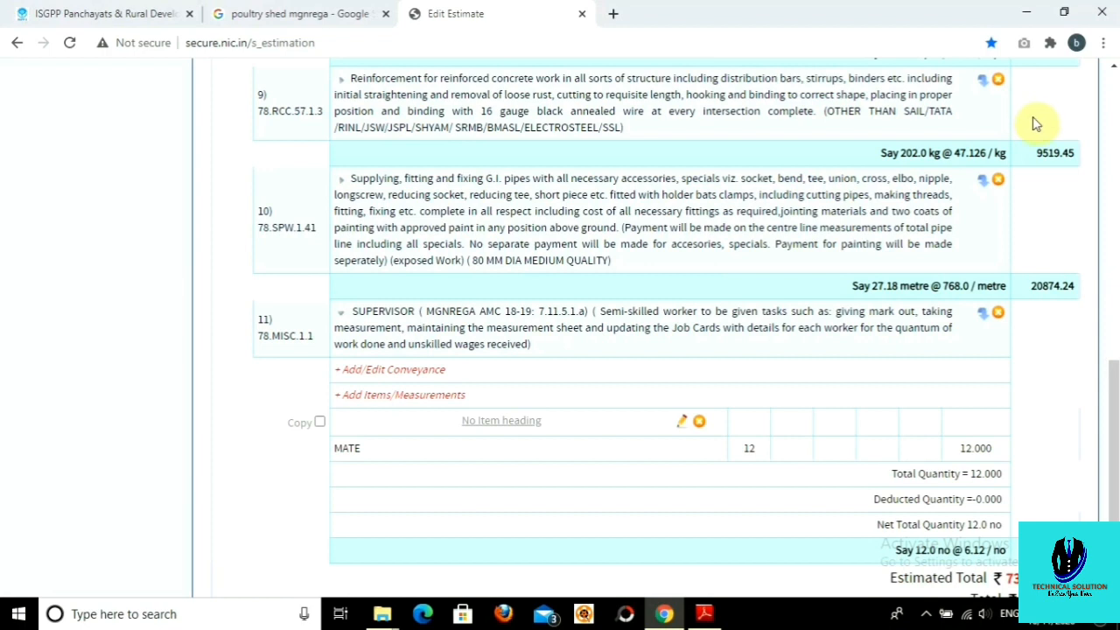
pyautogui.click(599, 326)
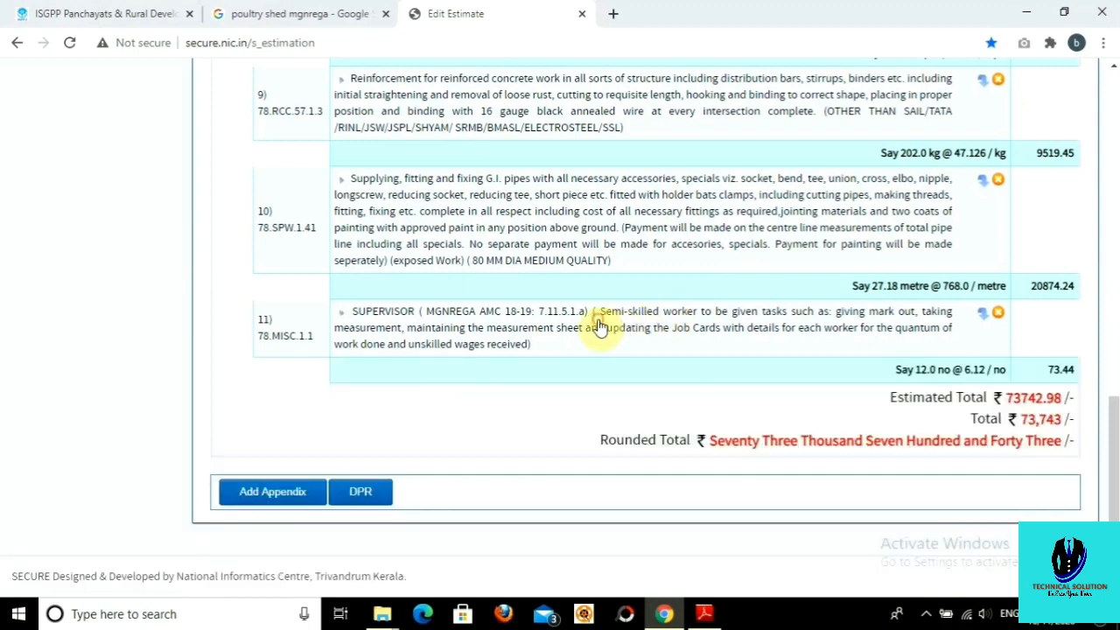
# In the GST calculation, set GST to 28% for Portland Cement and 5% for the 10 mm and 20 mm stone aggregates.
pyautogui.scroll(3, 599, 326)
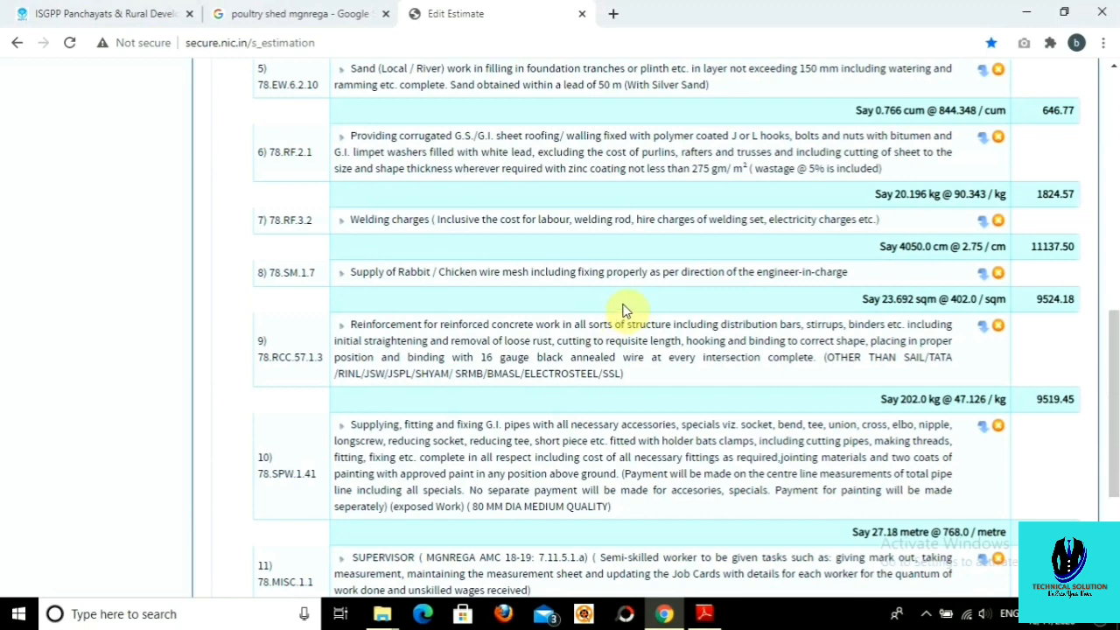
pyautogui.scroll(-2, 707, 297)
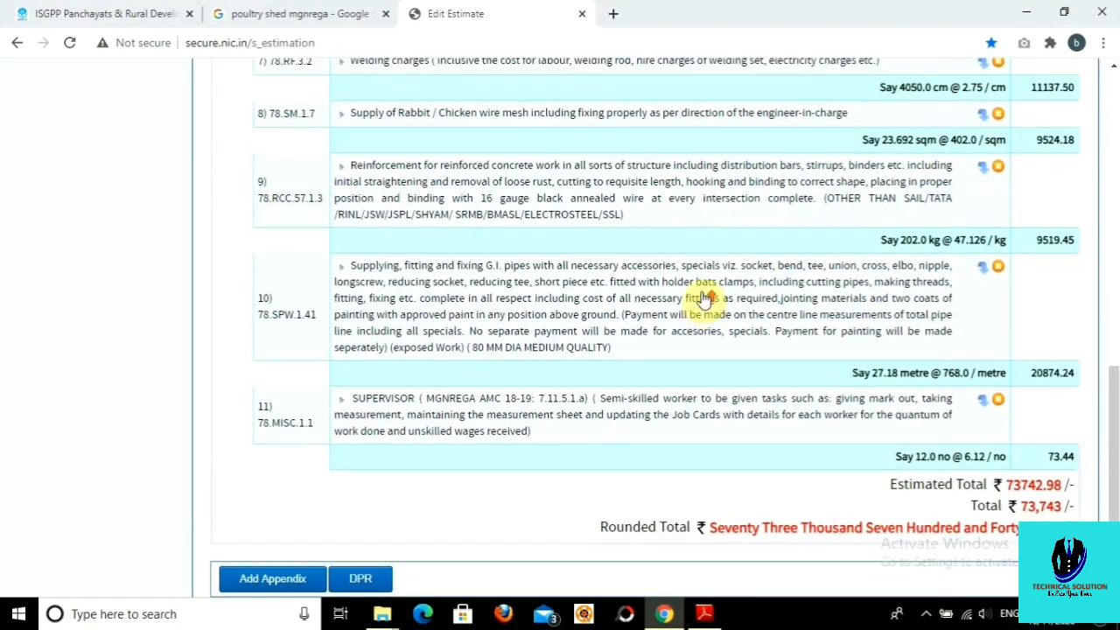
pyautogui.scroll(9, 705, 299)
pyautogui.scroll(2, 705, 299)
pyautogui.click(472, 350)
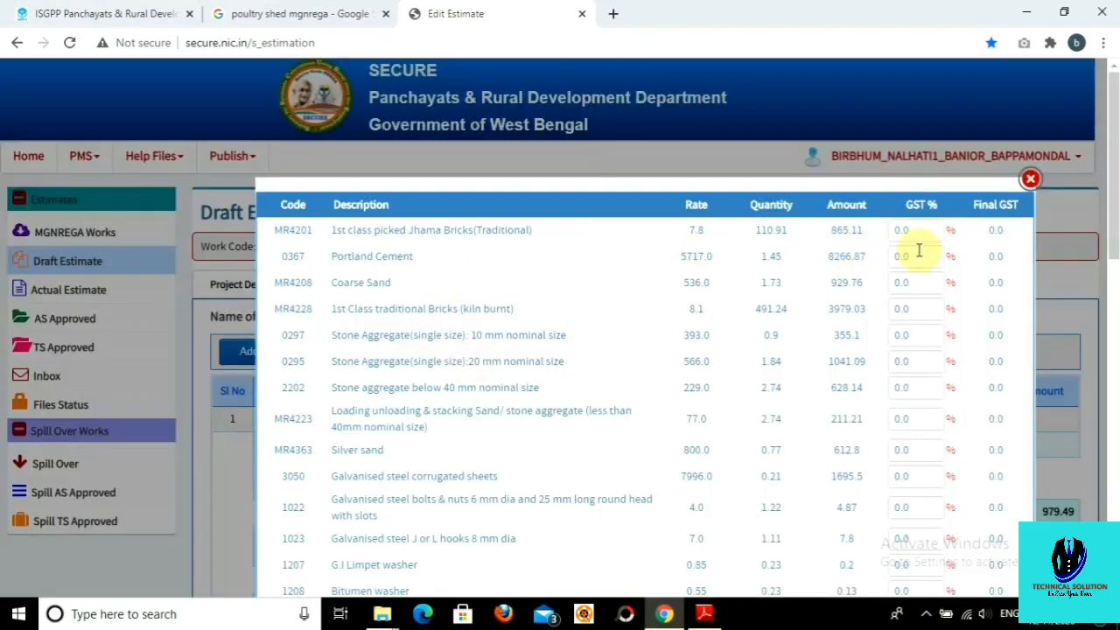
pyautogui.moveTo(916, 255); pyautogui.dragTo(879, 260)
pyautogui.write('28')
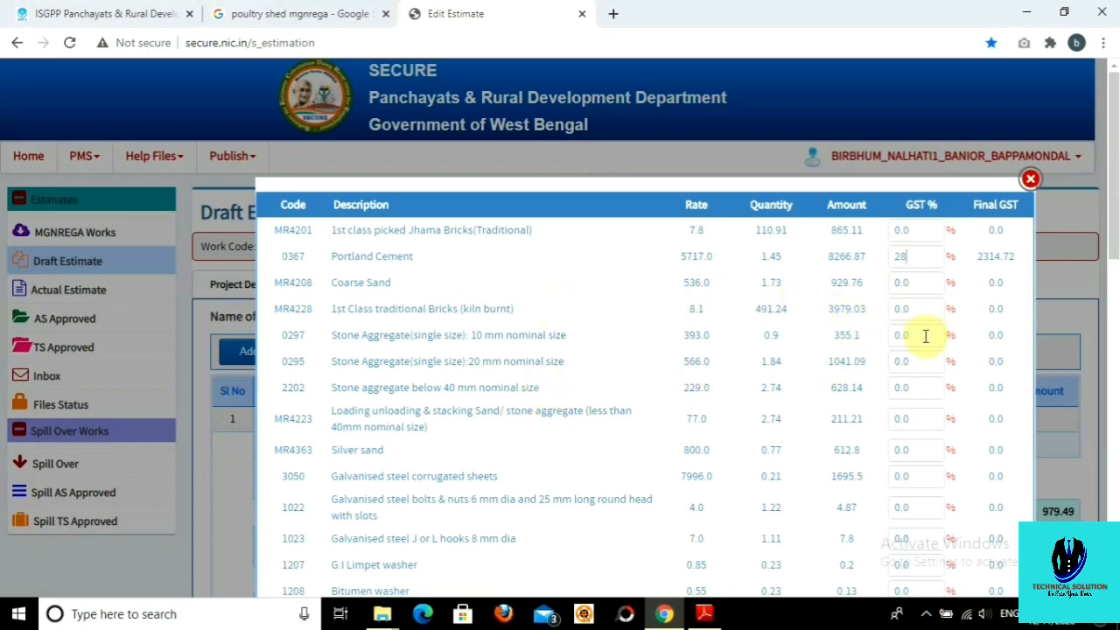
pyautogui.moveTo(922, 334); pyautogui.dragTo(884, 371)
pyautogui.write('55')
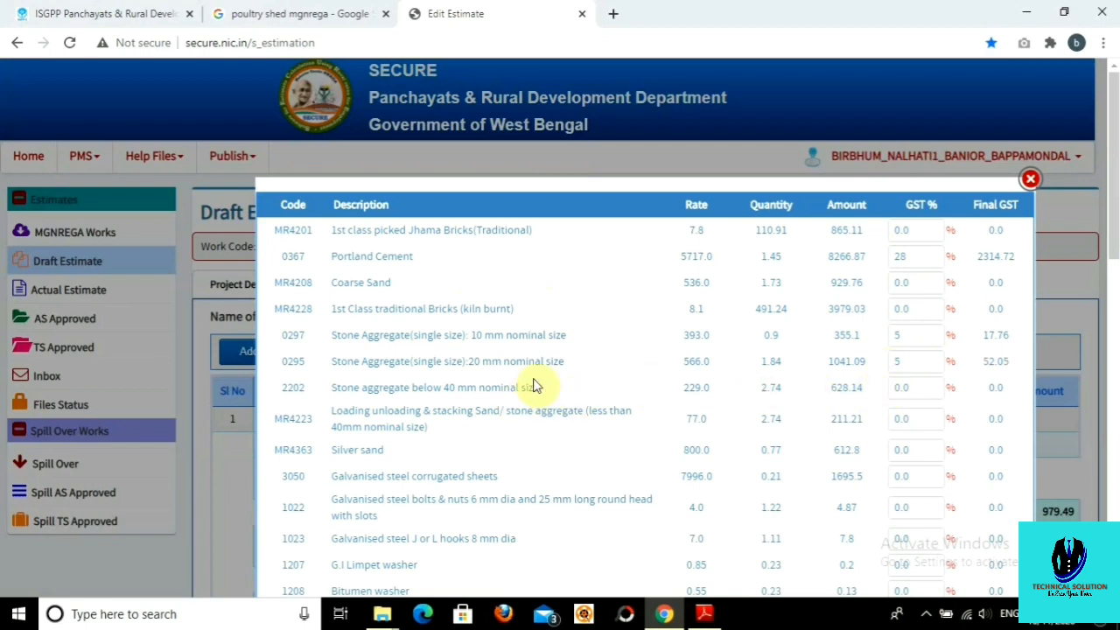
# Set GST to 18% for the galvanised steel corrugated sheets, Tor steel rods and 80 mm G.I. pipes, then save the GST calculation.
pyautogui.scroll(-1, 489, 385)
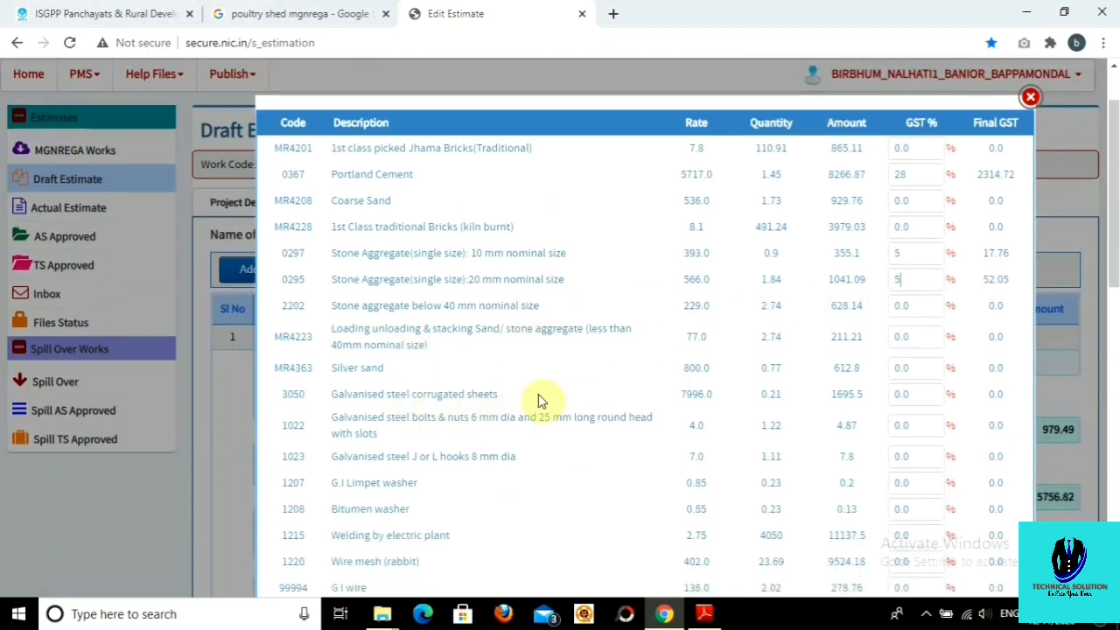
pyautogui.moveTo(917, 394); pyautogui.dragTo(869, 394)
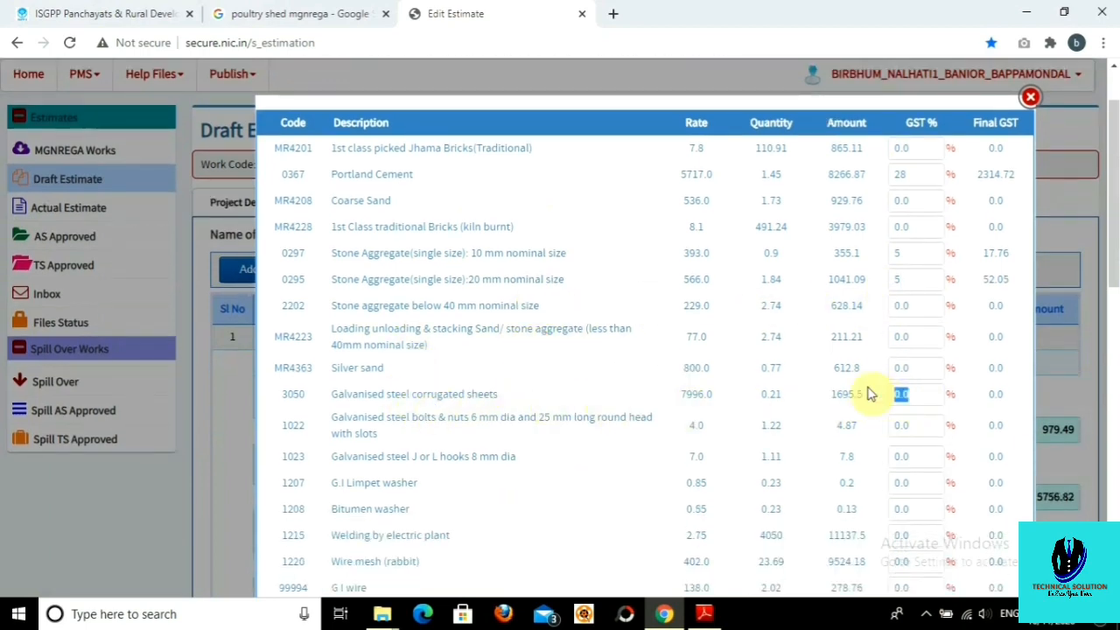
pyautogui.write('18')
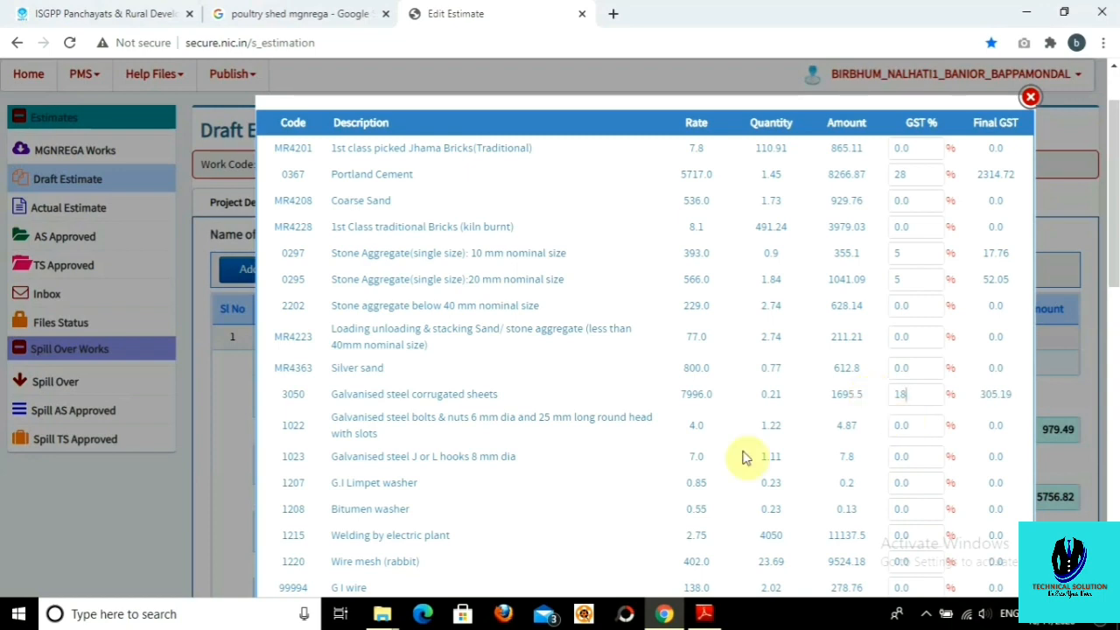
pyautogui.scroll(-1, 402, 502)
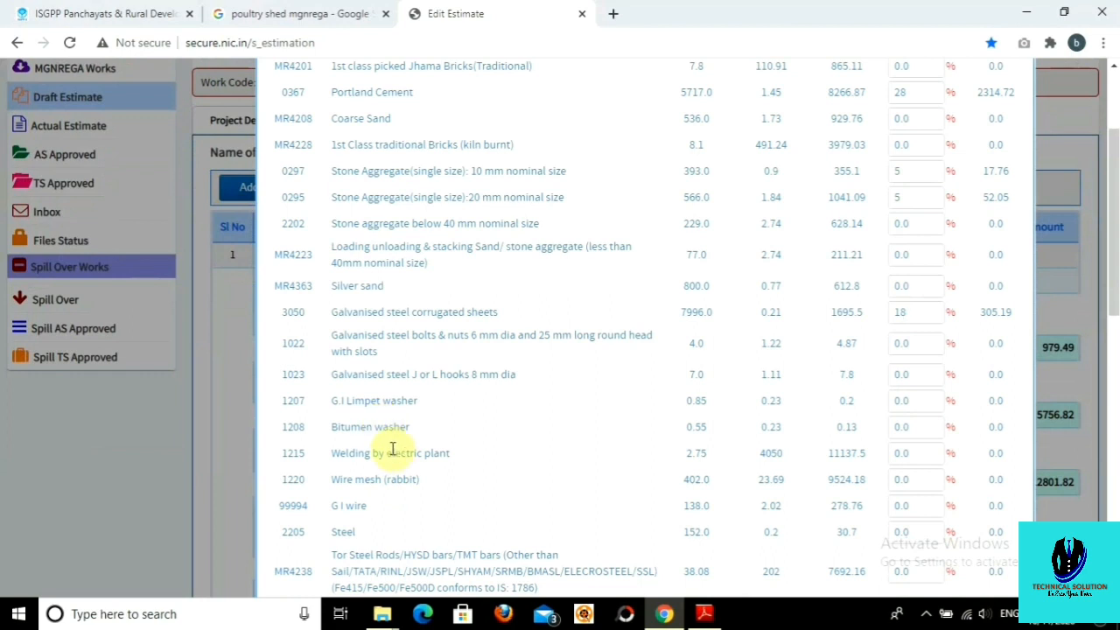
pyautogui.scroll(-1, 429, 433)
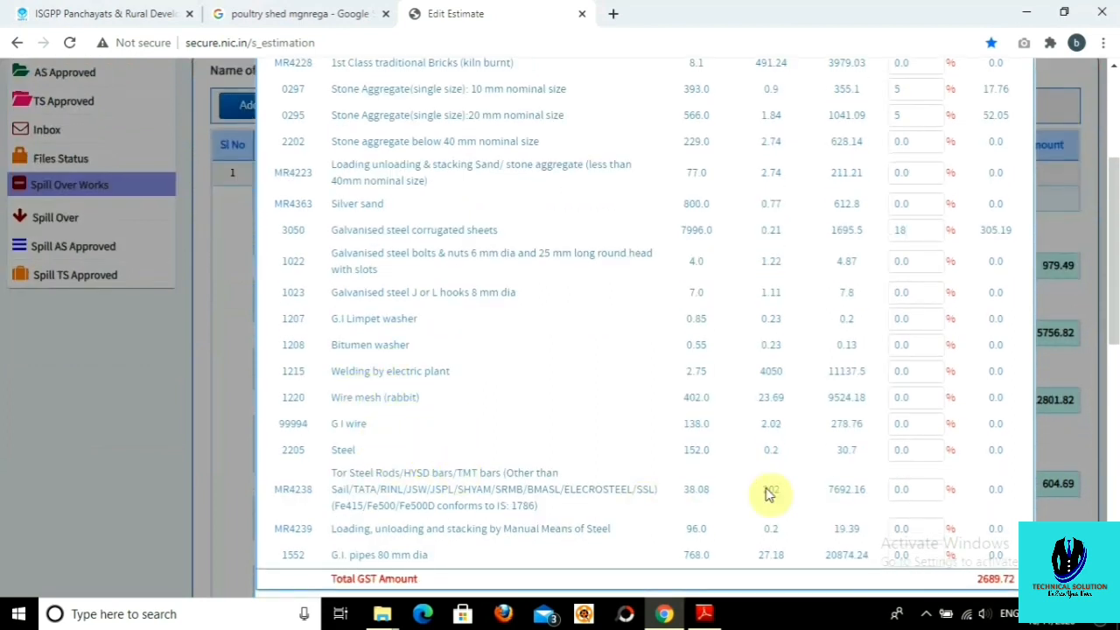
pyautogui.doubleClick(915, 490)
pyautogui.write('18')
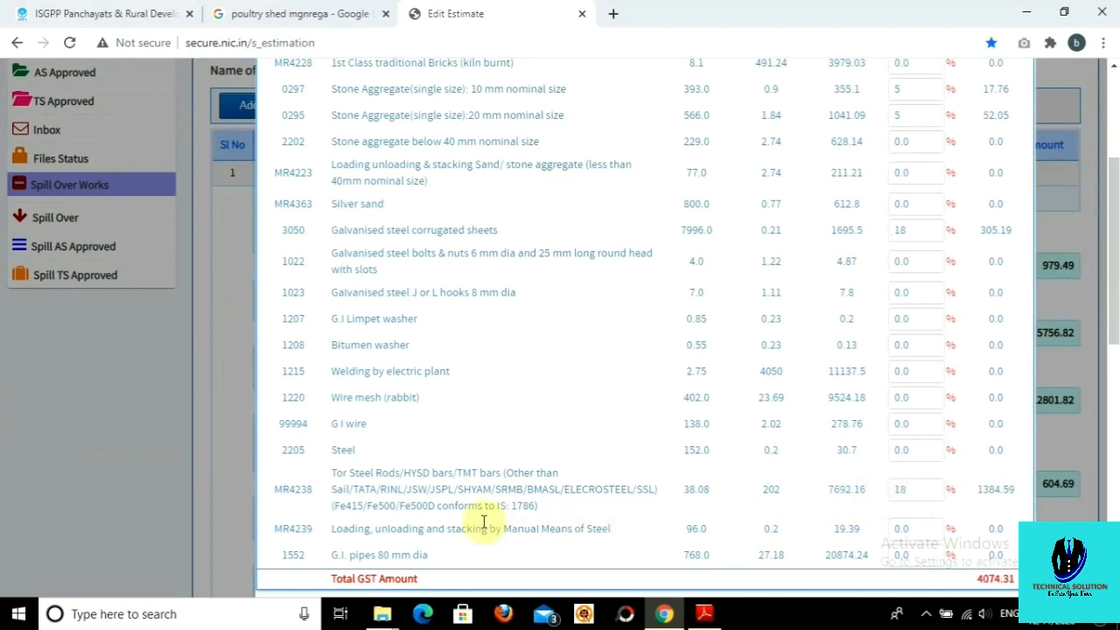
pyautogui.doubleClick(910, 555)
pyautogui.write('18')
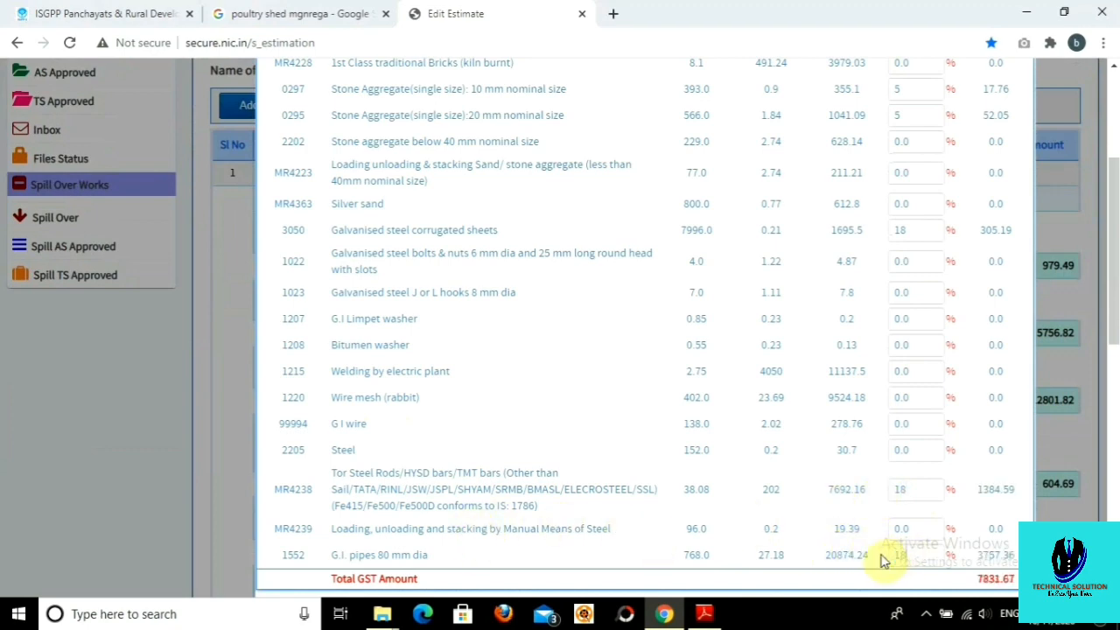
pyautogui.scroll(-3, 770, 467)
pyautogui.click(639, 368)
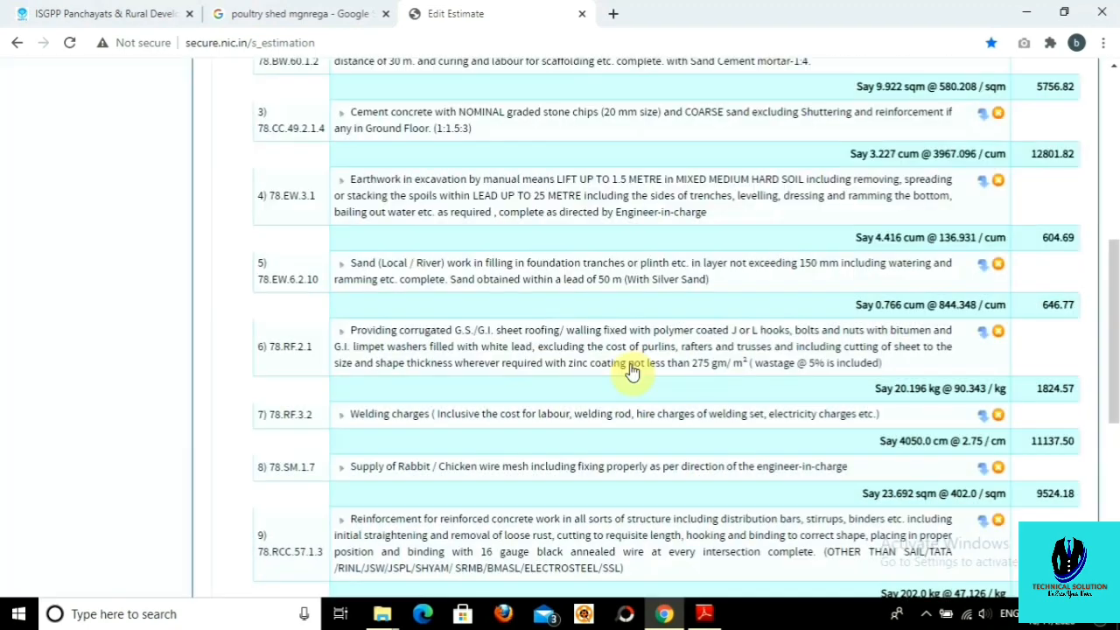
# Add a lump sum appendix of type M - Display Board with an amount of 4000 to the estimate.
pyautogui.scroll(-5, 632, 370)
pyautogui.scroll(6, 633, 370)
pyautogui.scroll(4, 632, 370)
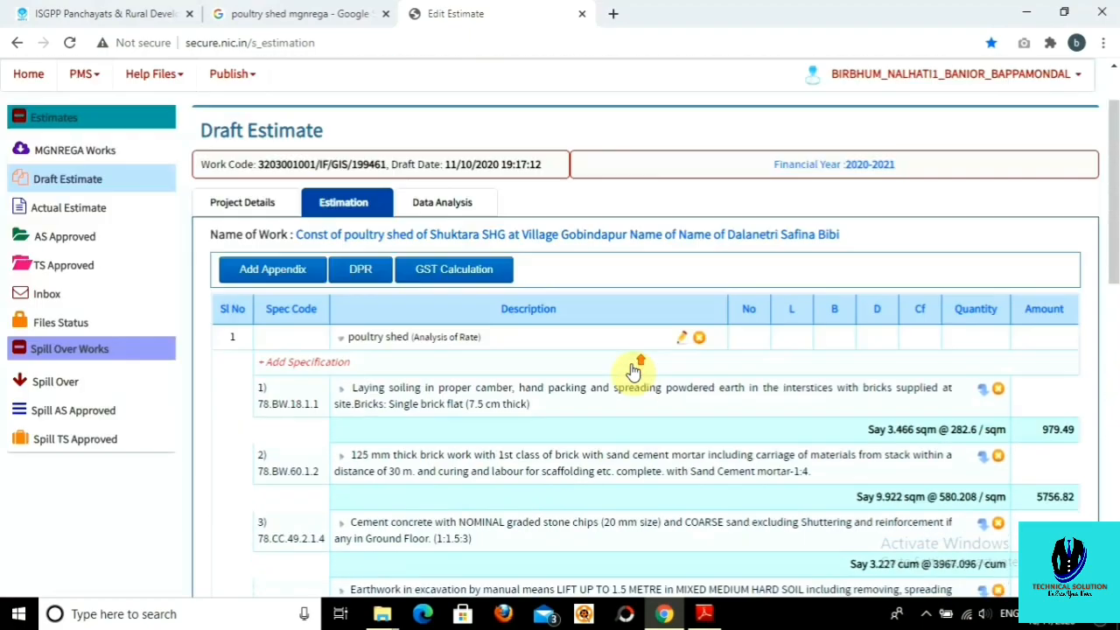
pyautogui.scroll(-5, 632, 370)
pyautogui.scroll(-2, 634, 372)
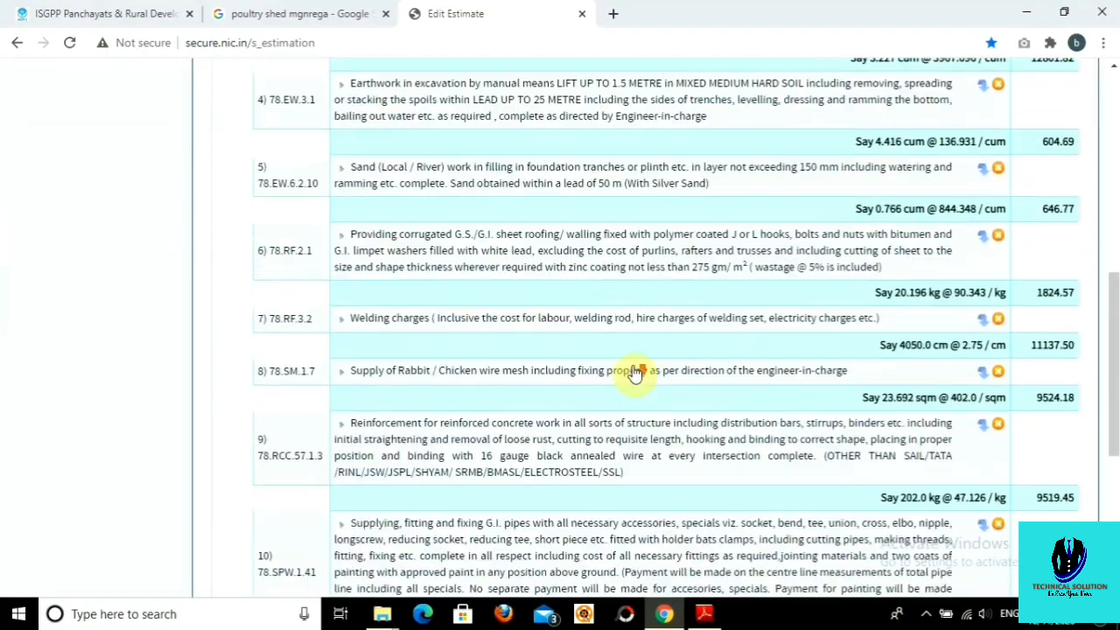
pyautogui.scroll(-3, 634, 372)
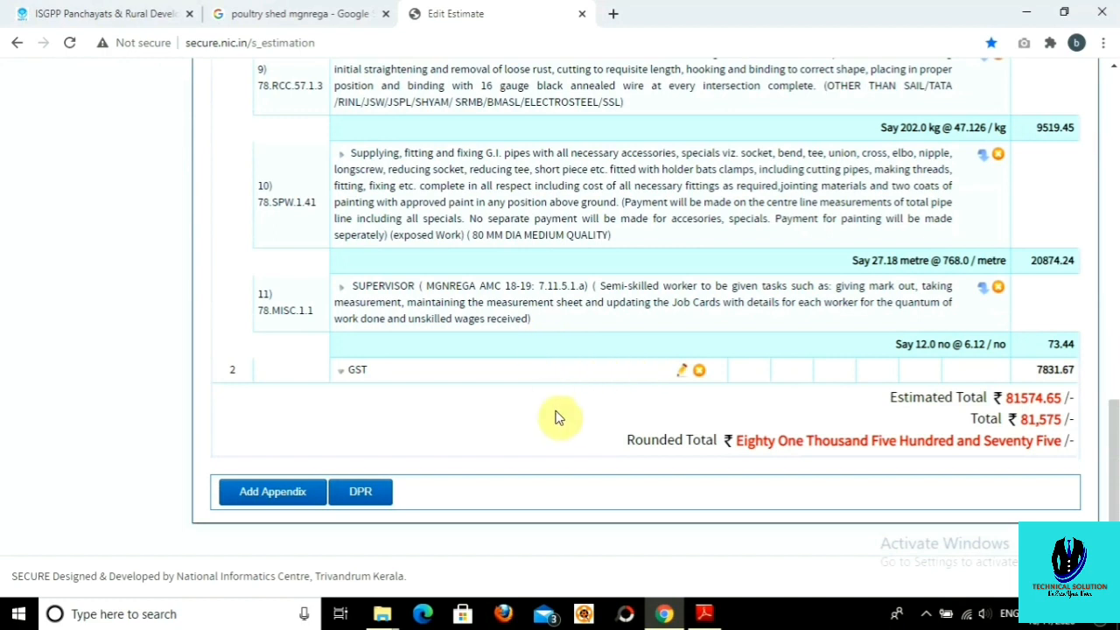
pyautogui.click(259, 497)
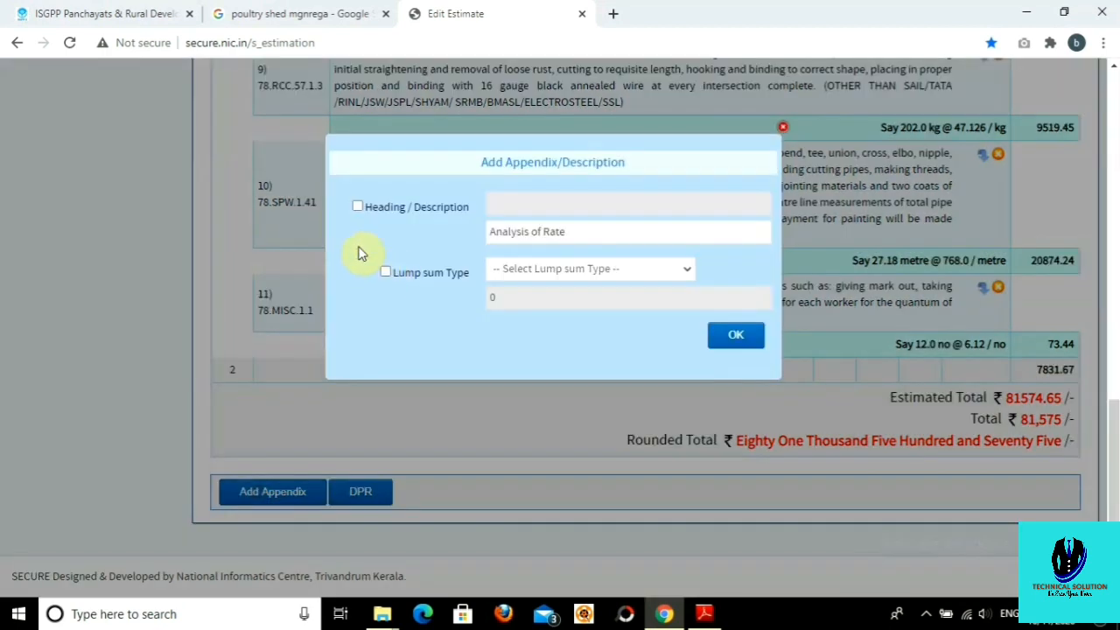
pyautogui.click(386, 272)
pyautogui.click(536, 270)
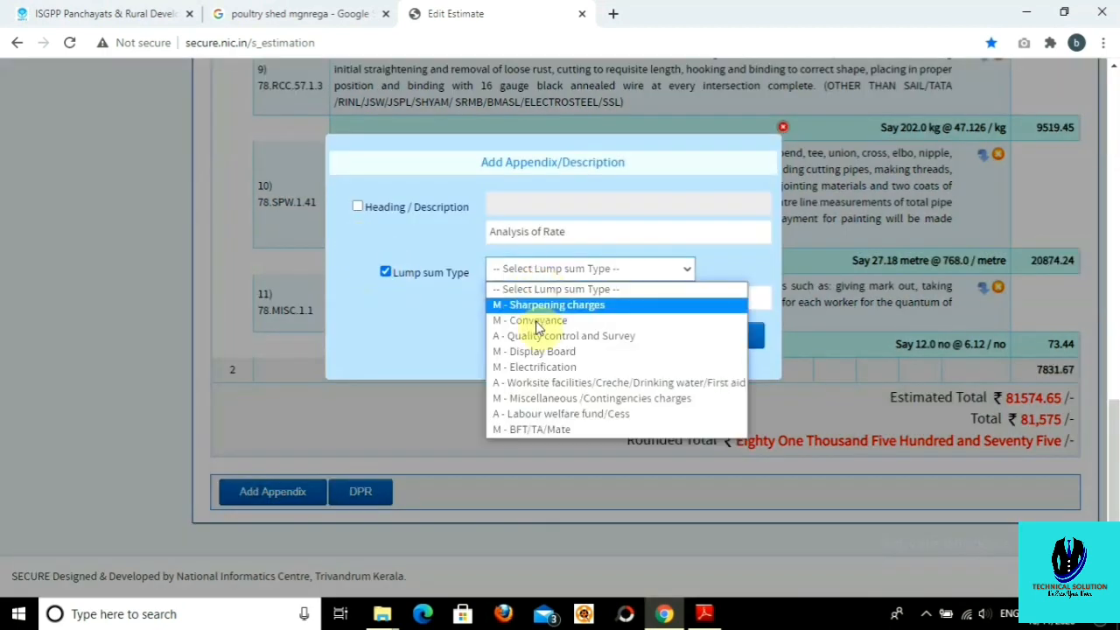
pyautogui.click(536, 350)
pyautogui.click(530, 296)
pyautogui.write('4000')
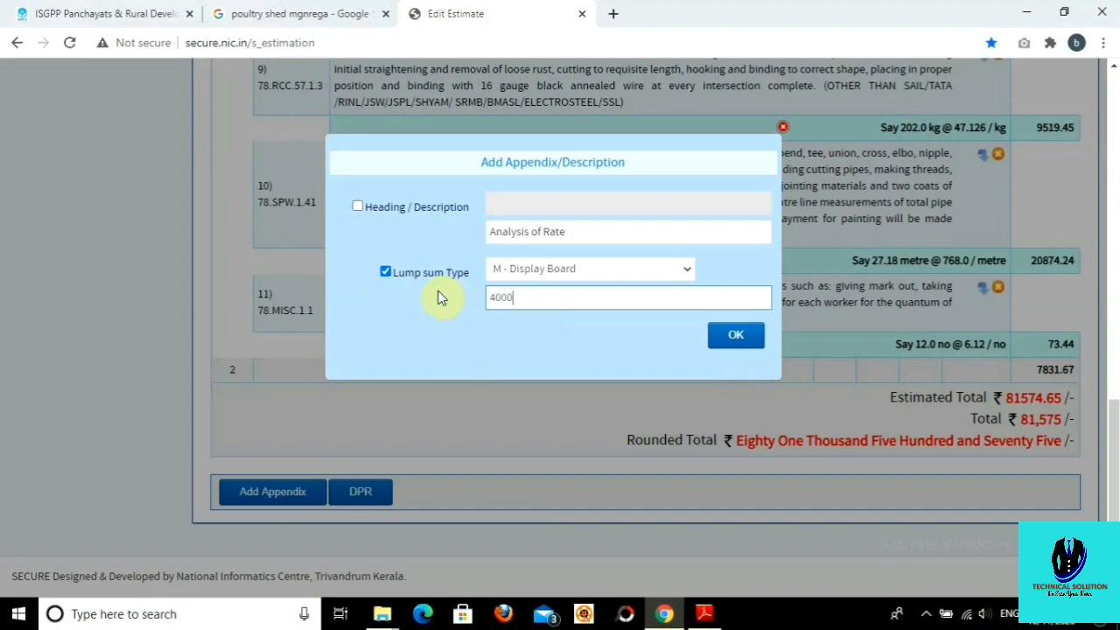
pyautogui.click(726, 336)
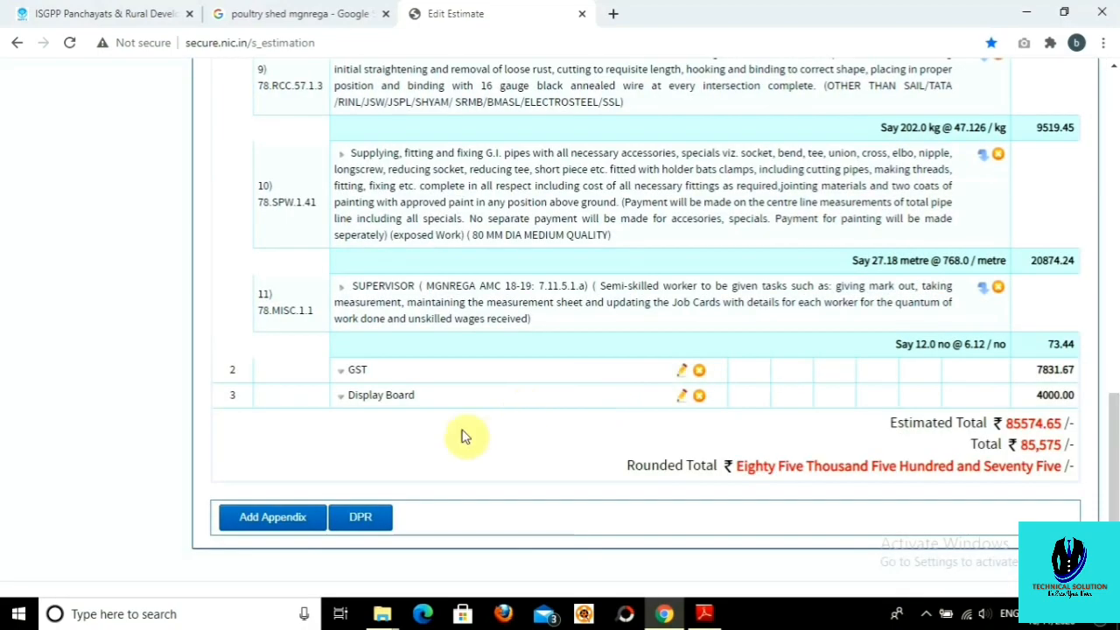
# Review the full estimate from the first specification down to the GST and Display Board entries.
pyautogui.scroll(-1, 516, 382)
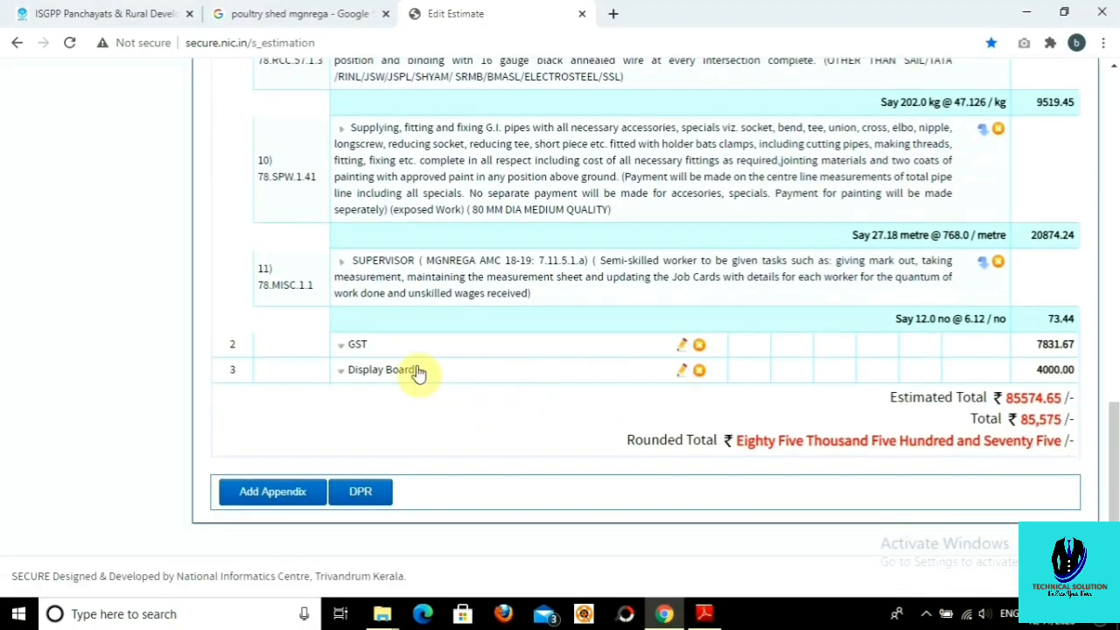
pyautogui.scroll(15, 409, 362)
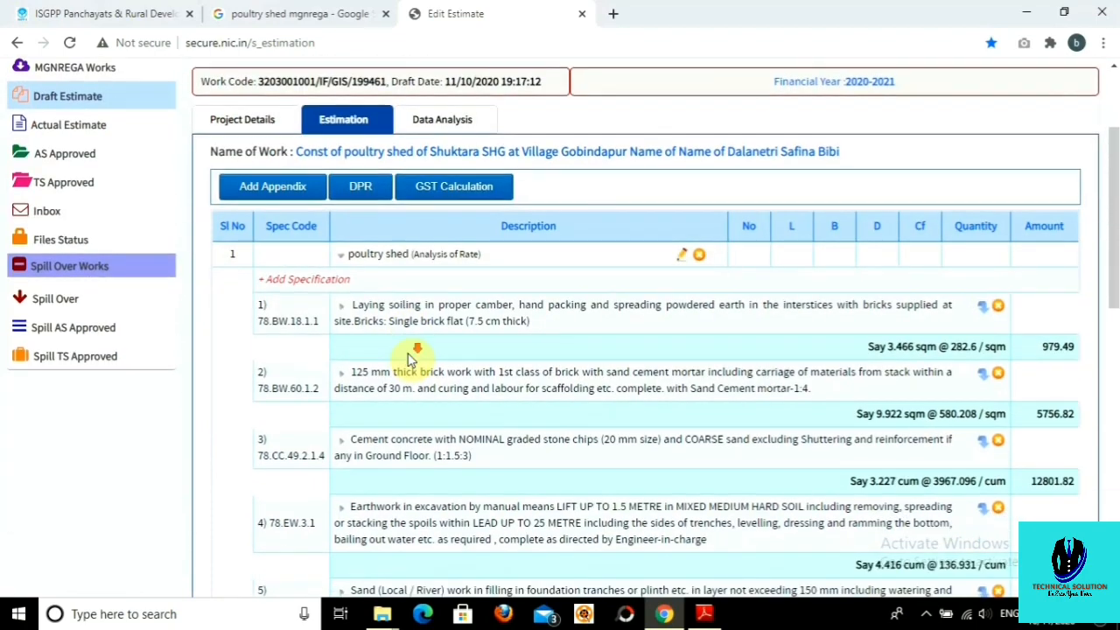
pyautogui.scroll(-5, 410, 358)
pyautogui.scroll(-4, 411, 359)
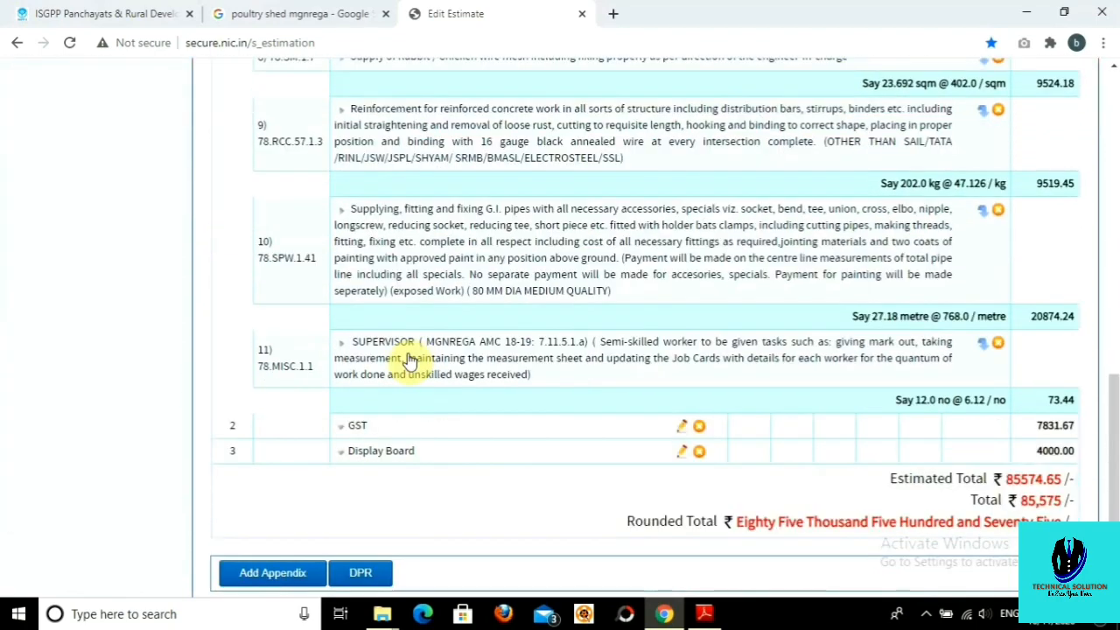